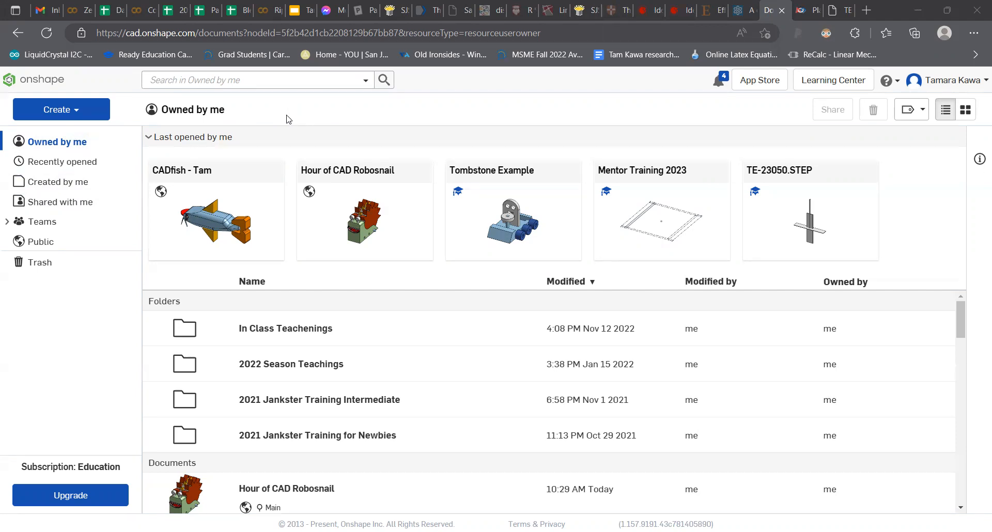
- Create a new document named "Onshape Training Doc"
{"action": "left_click", "coordinate": [81, 111]}
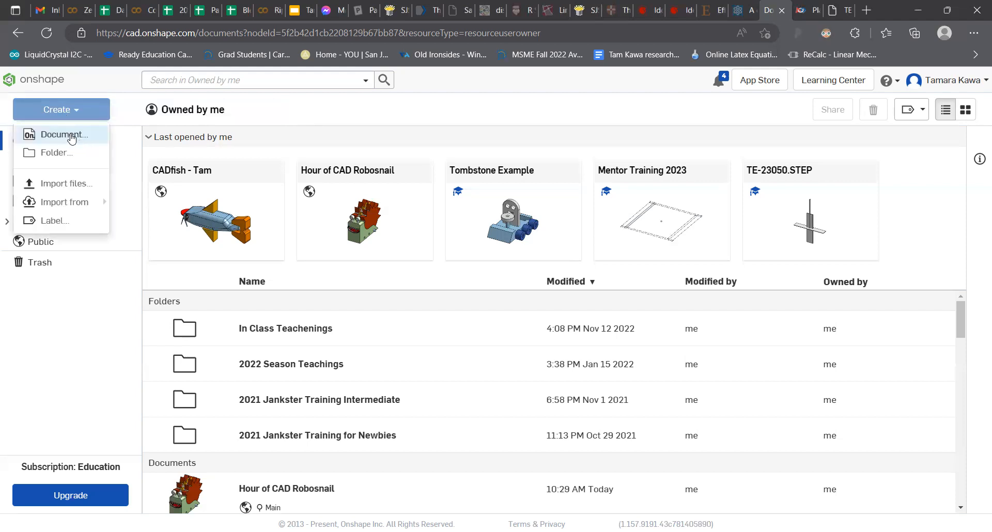
{"action": "left_click", "coordinate": [72, 137]}
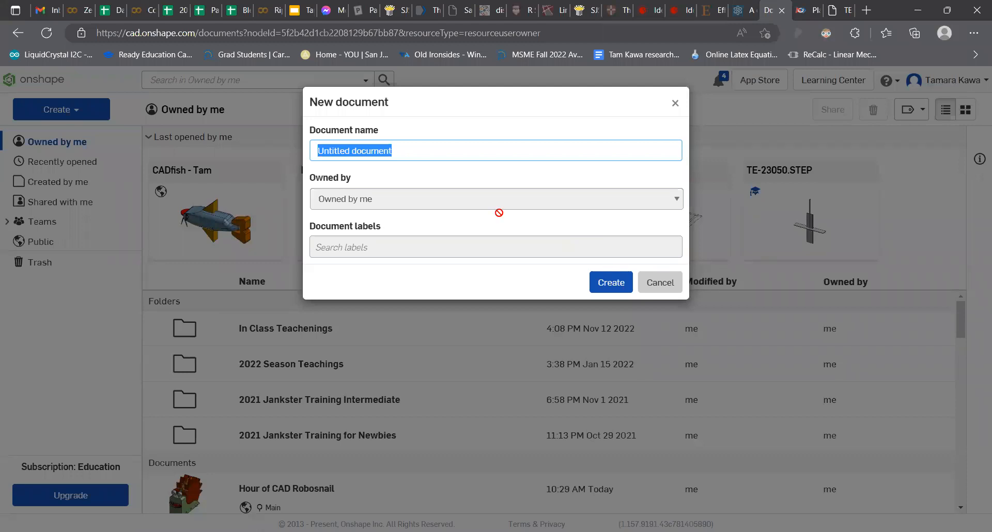
{"action": "type", "text": "Onshape Trainin"}
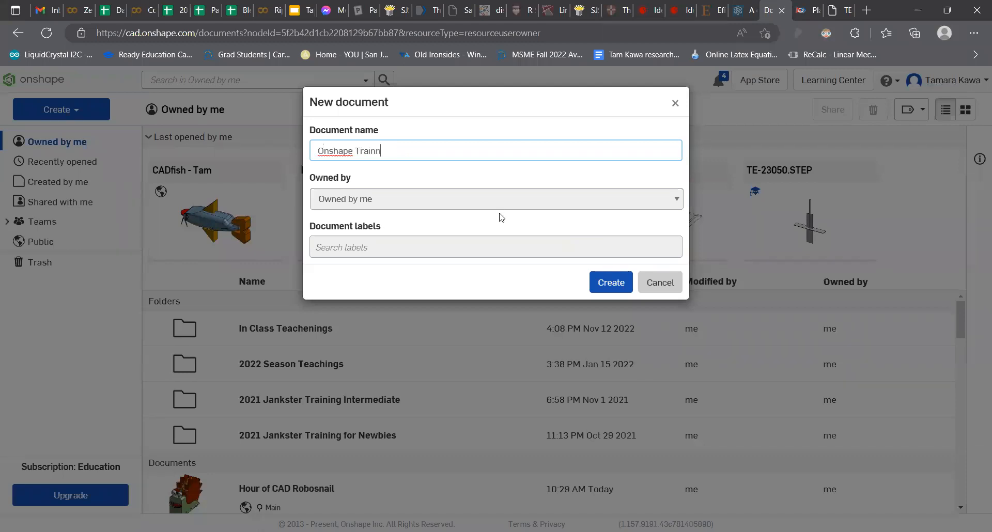
{"action": "type", "text": "g Doc"}
{"action": "key", "text": "Return"}
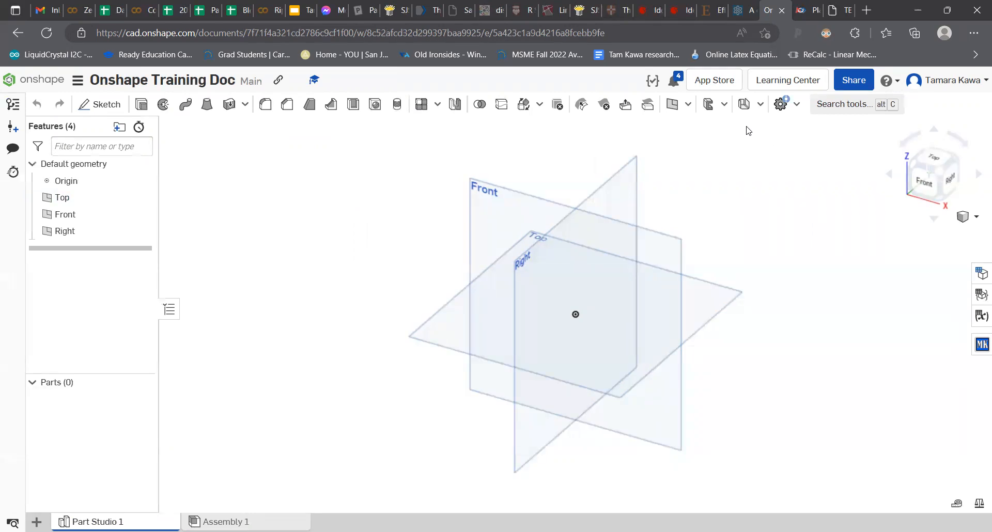
- Start a sketch on the Top plane and draw a center point rectangle about 2.88 in wide and 5.39 in high around the origin
{"action": "left_click", "coordinate": [928, 165]}
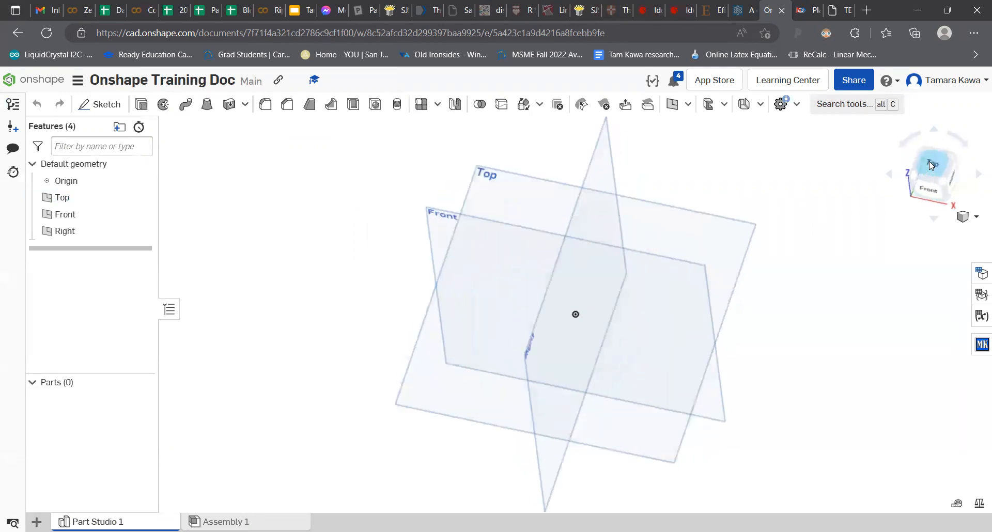
{"action": "left_click", "coordinate": [114, 107]}
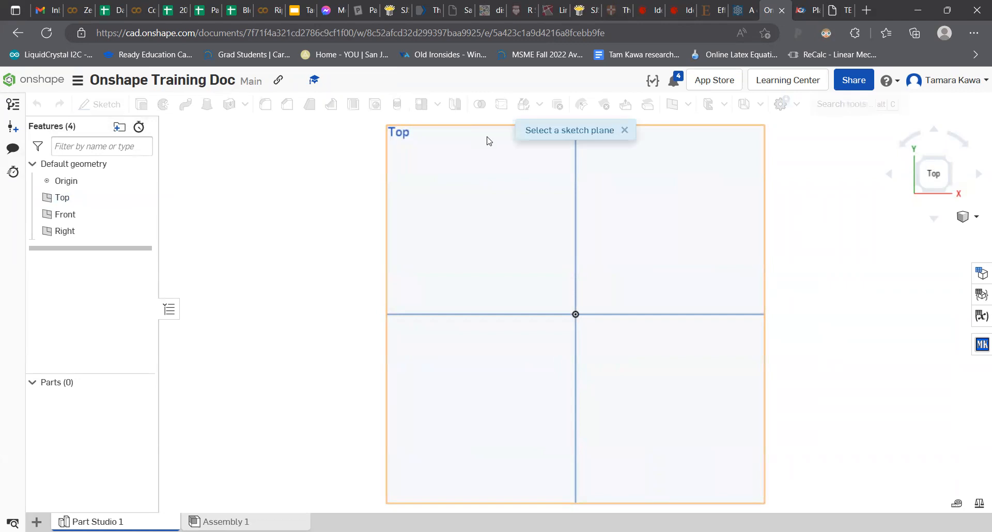
{"action": "left_click", "coordinate": [489, 142]}
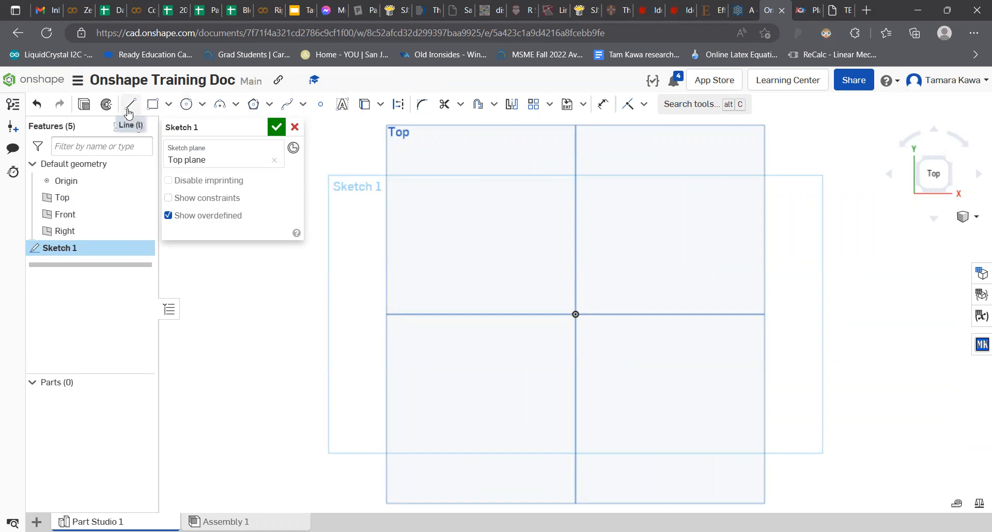
{"action": "left_click", "coordinate": [168, 104]}
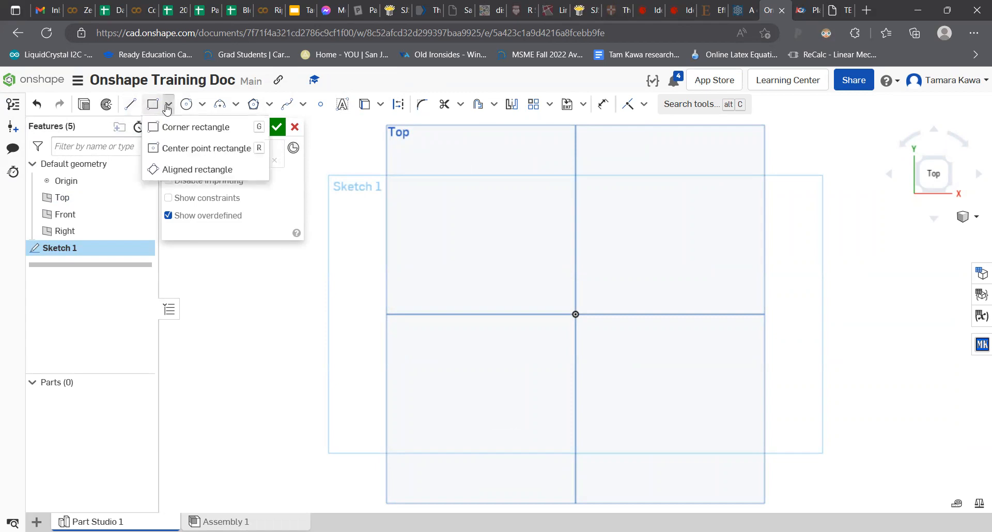
{"action": "left_click", "coordinate": [188, 148]}
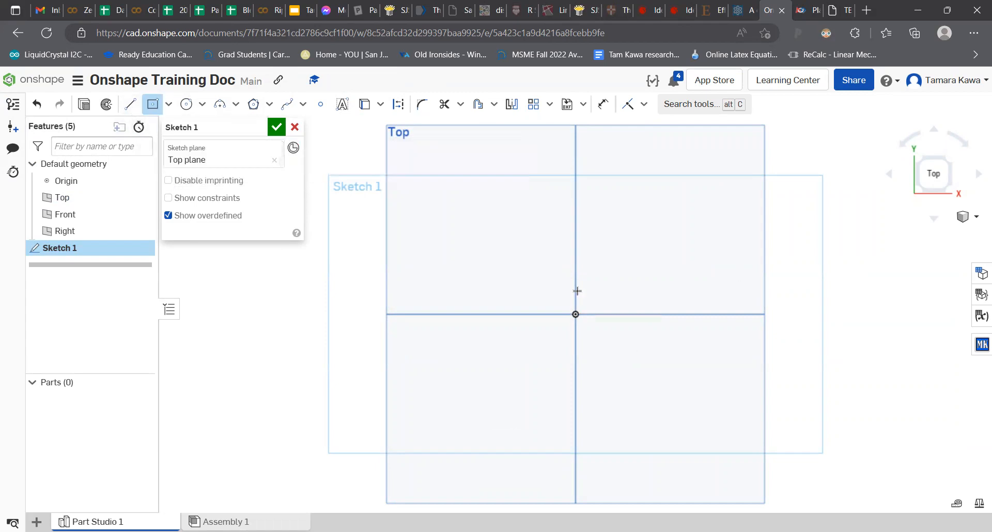
{"action": "left_click", "coordinate": [575, 314]}
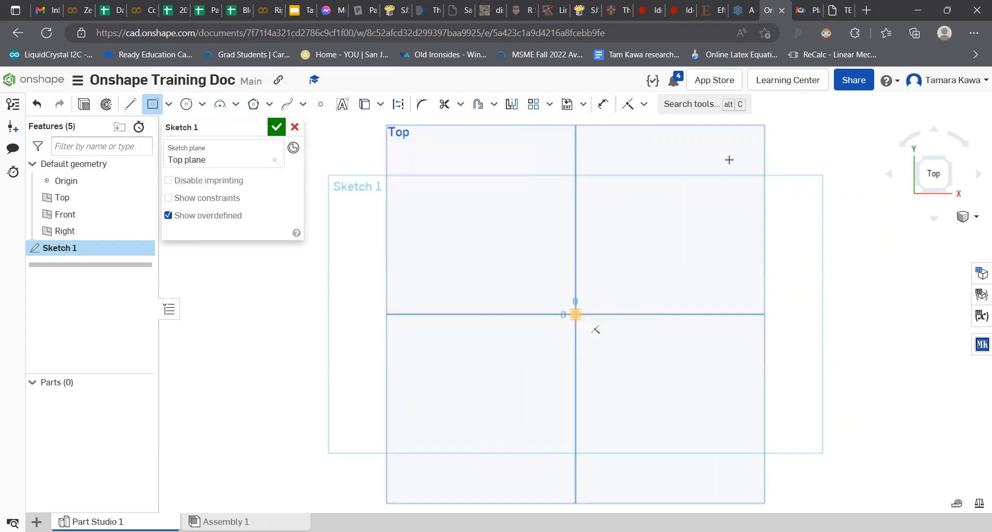
{"action": "left_click", "coordinate": [666, 144]}
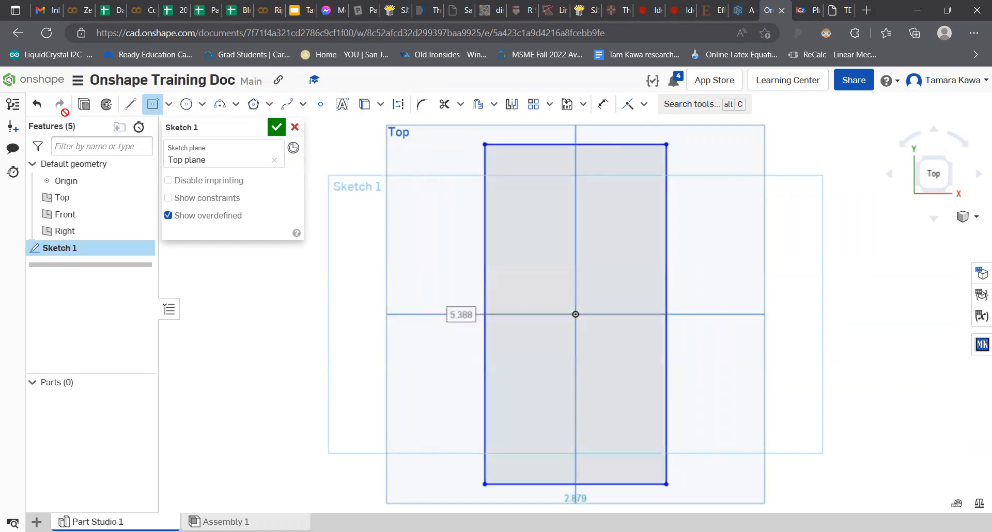
- Draw two full-height vertical lines inside the rectangle, one near its right edge and one near its left edge
{"action": "left_click", "coordinate": [129, 104]}
{"action": "left_click", "coordinate": [644, 145]}
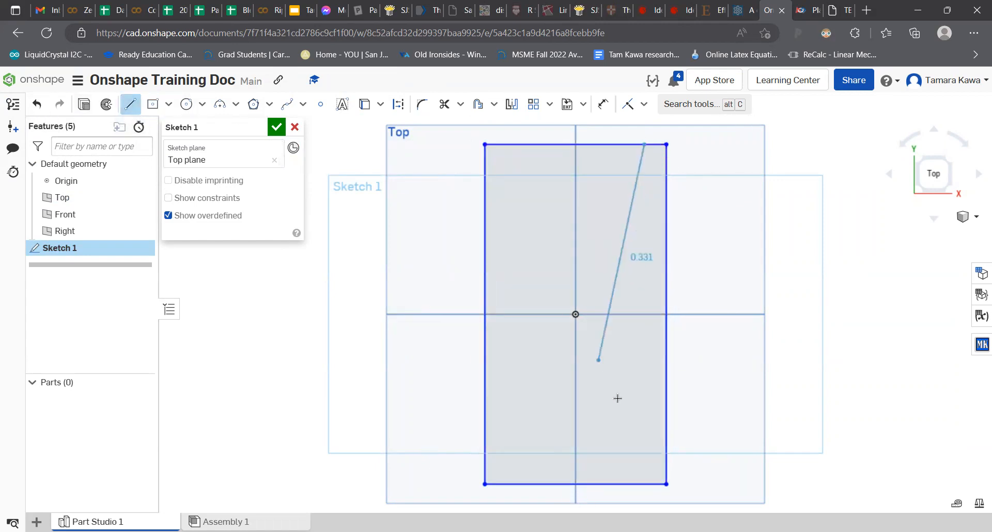
{"action": "left_click", "coordinate": [645, 484]}
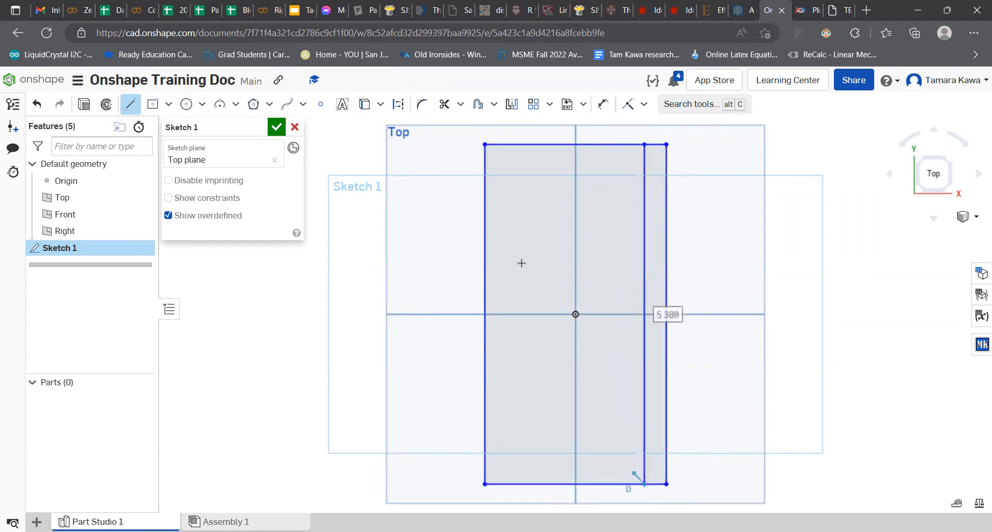
{"action": "key", "text": "Escape"}
{"action": "left_click", "coordinate": [130, 105]}
{"action": "left_click_drag", "start_coordinate": [515, 145], "coordinate": [516, 484]}
{"action": "key", "text": "Escape"}
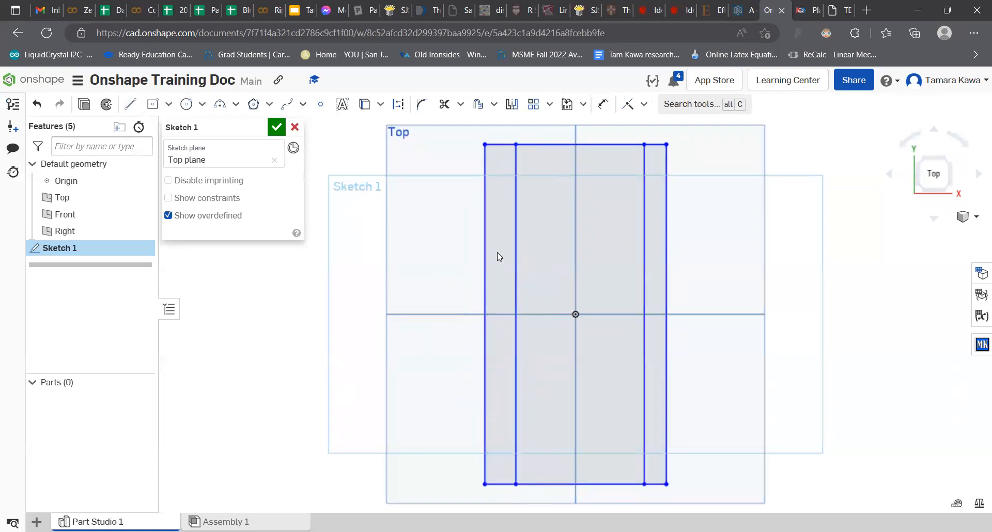
- Draw two full-width horizontal lines near the rectangle's upper and lower edges, and shift the left inner vertical line slightly outward
{"action": "left_click", "coordinate": [130, 106]}
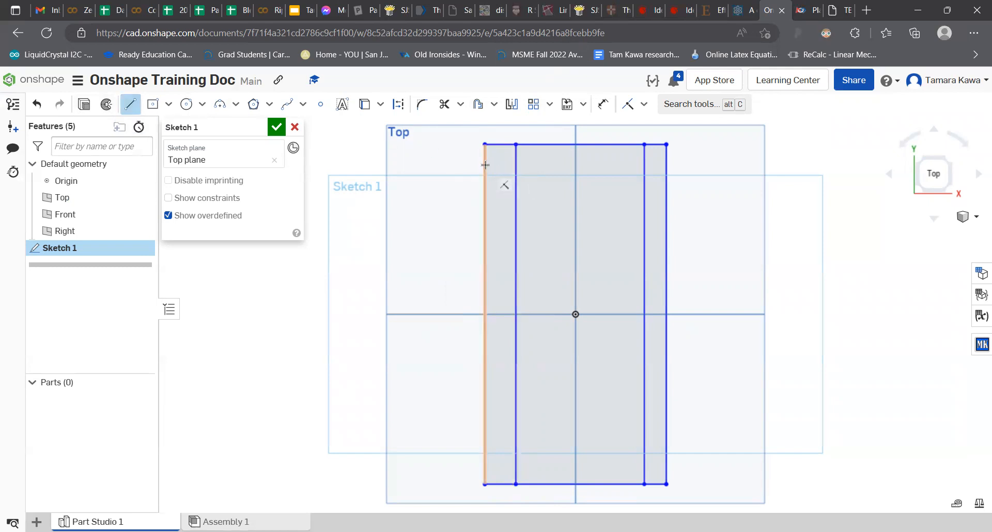
{"action": "left_click_drag", "start_coordinate": [485, 170], "coordinate": [669, 172]}
{"action": "left_click", "coordinate": [667, 171]}
{"action": "key", "text": "Escape"}
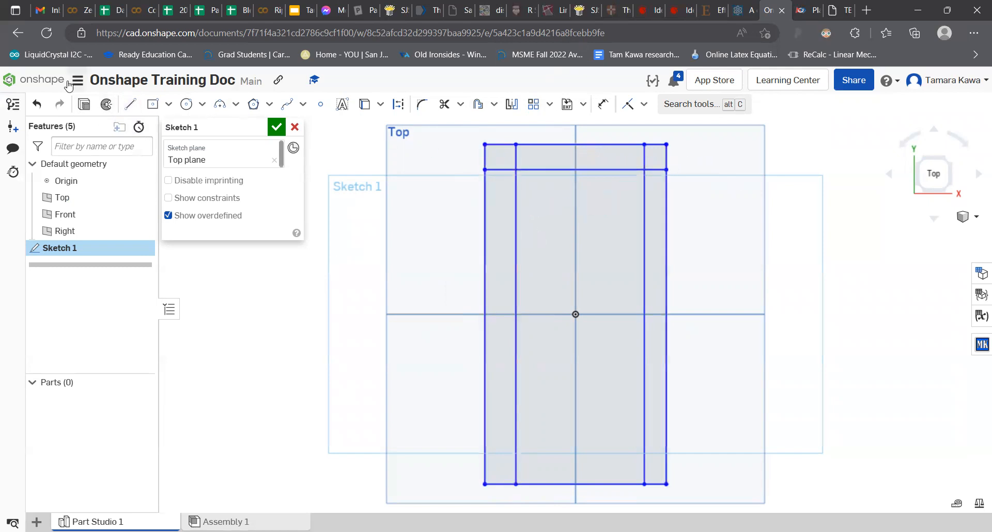
{"action": "left_click", "coordinate": [129, 105]}
{"action": "left_click", "coordinate": [484, 465]}
{"action": "left_click", "coordinate": [666, 465]}
{"action": "key", "text": "Escape"}
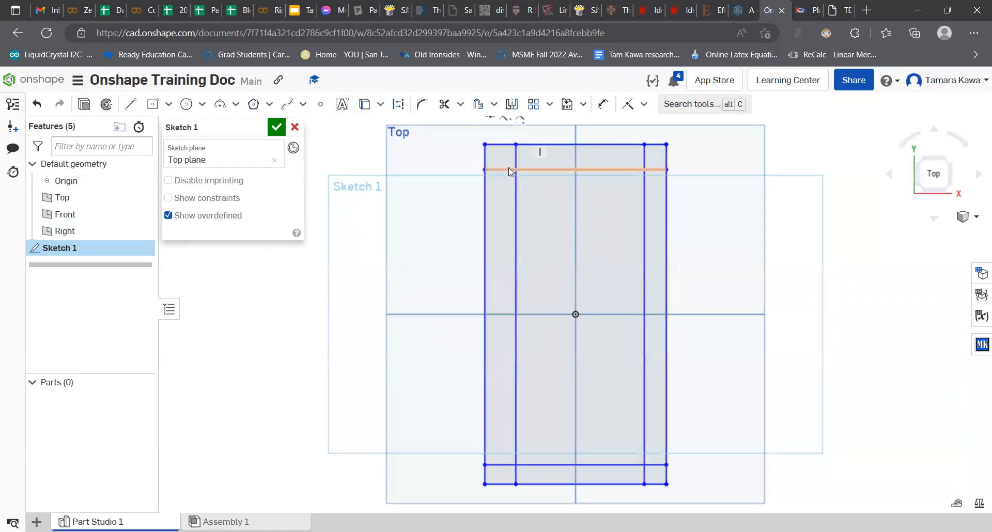
{"action": "mouse_move", "coordinate": [516, 193]}
{"action": "left_mouse_down"}
{"action": "mouse_move", "coordinate": [544, 198]}
{"action": "mouse_move", "coordinate": [510, 197]}
{"action": "left_mouse_up"}
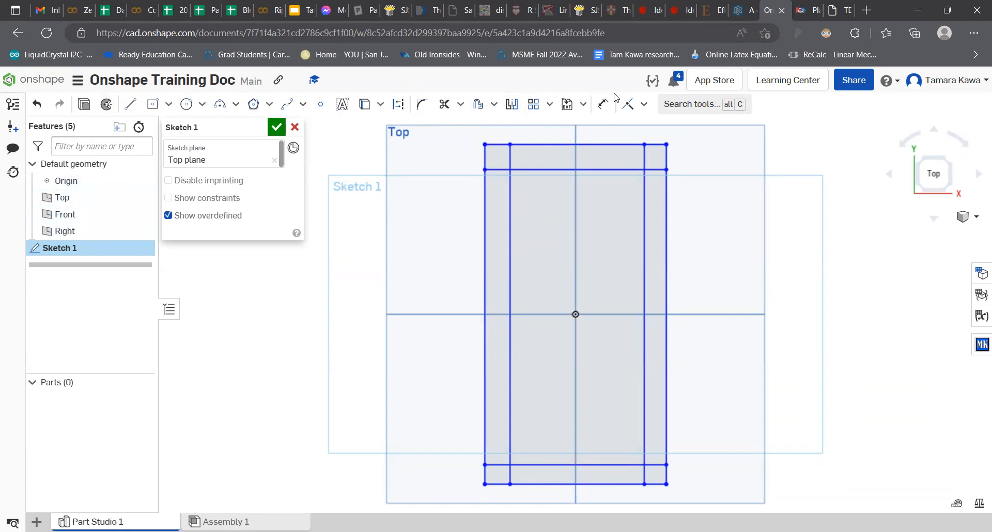
- Dimension the rectangle's top edge with a new length variable #l of 25 in, described as "length of dt"
{"action": "left_click", "coordinate": [603, 103]}
{"action": "left_click", "coordinate": [562, 144]}
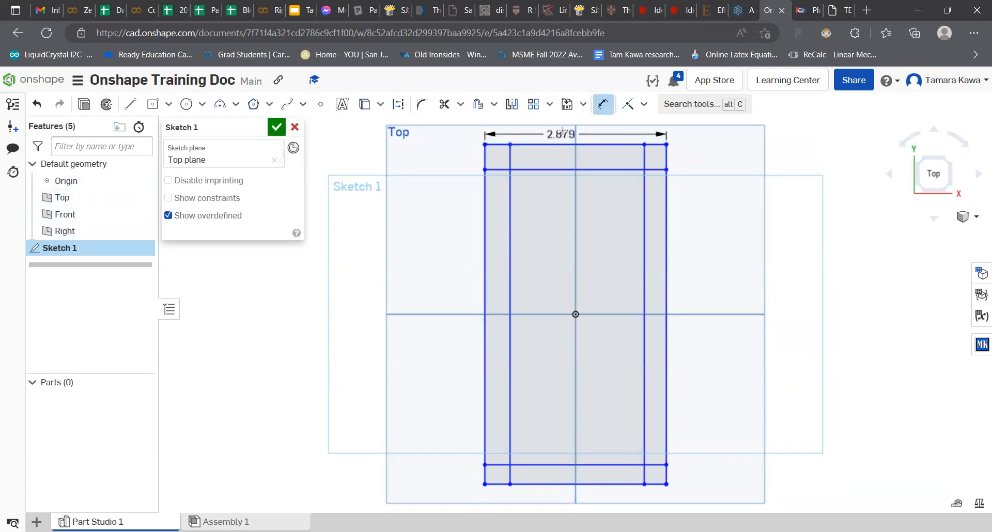
{"action": "left_click", "coordinate": [568, 126]}
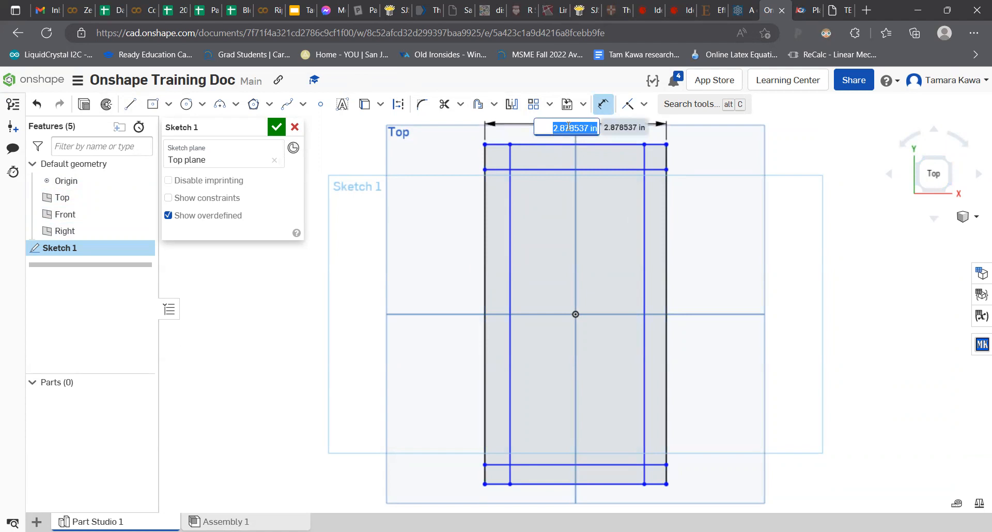
{"action": "type", "text": "#l"}
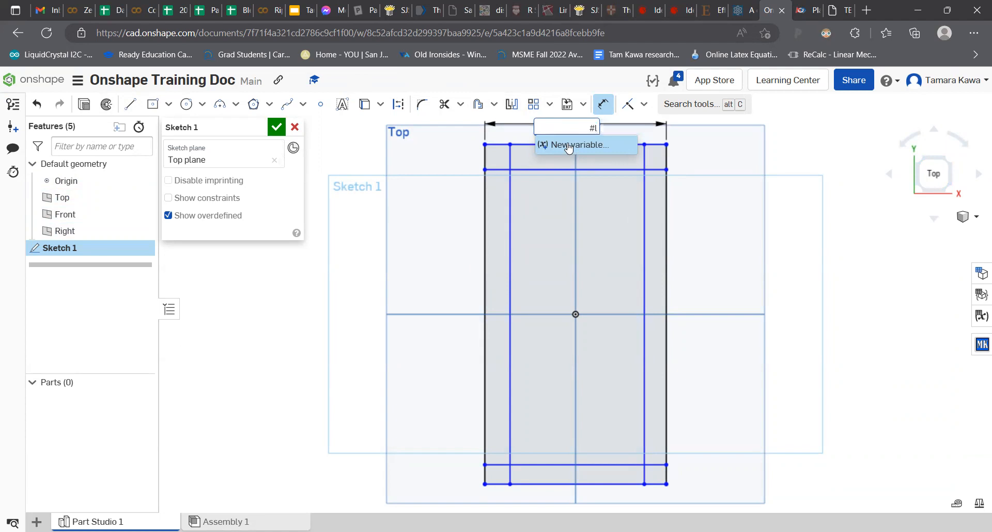
{"action": "left_click", "coordinate": [569, 146]}
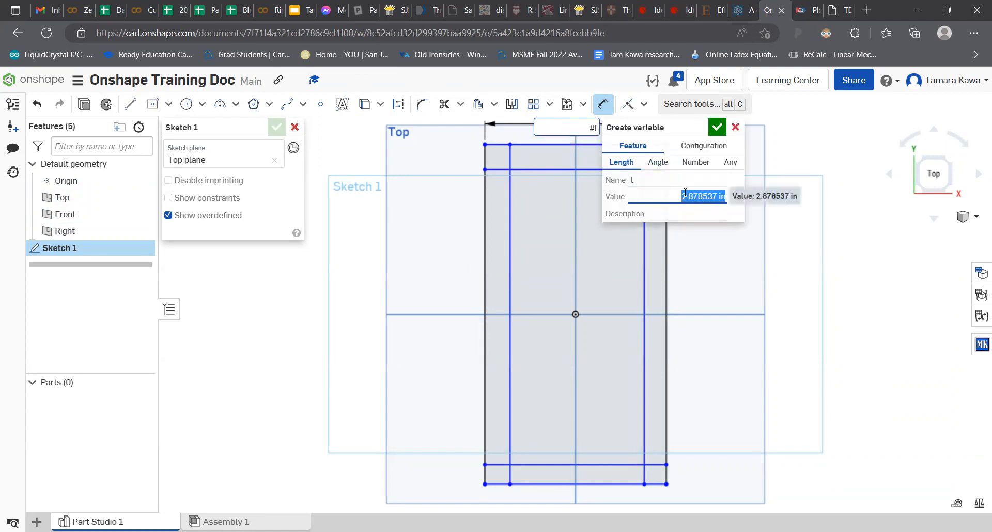
{"action": "type", "text": "25 in"}
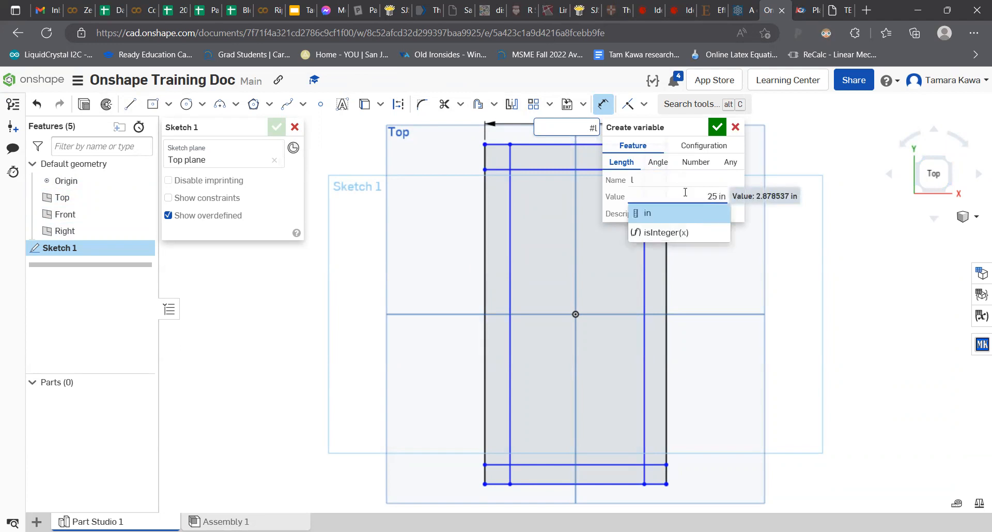
{"action": "key", "text": "Tab"}
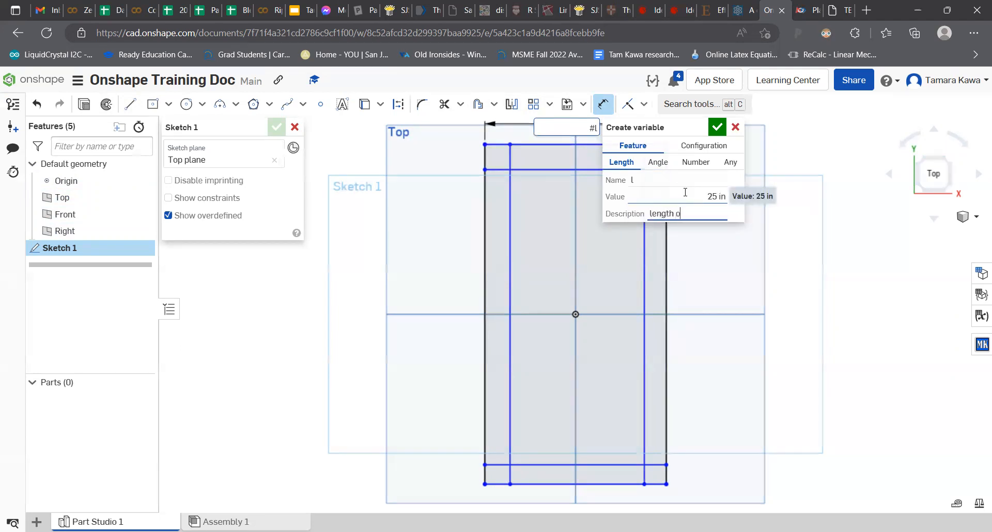
{"action": "key", "text": "ctrl+a"}
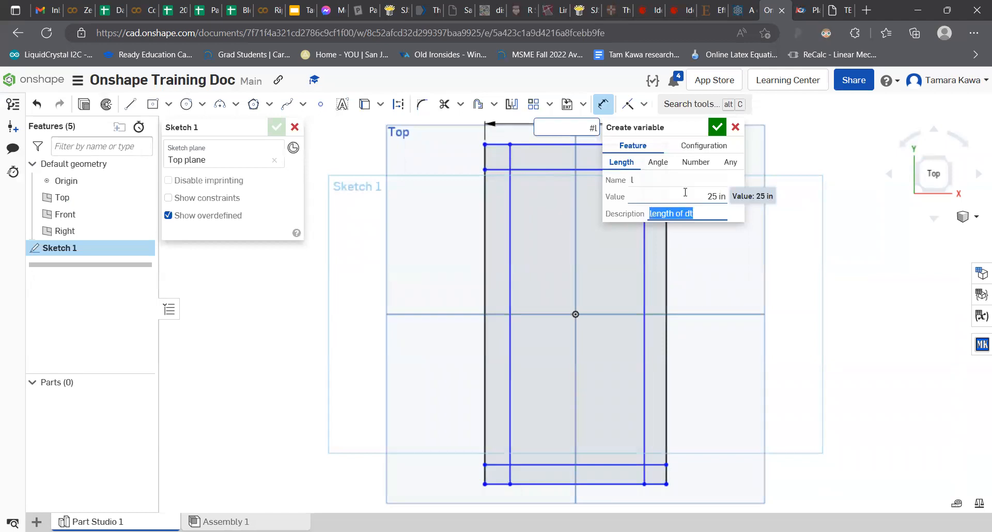
{"action": "left_click", "coordinate": [716, 128]}
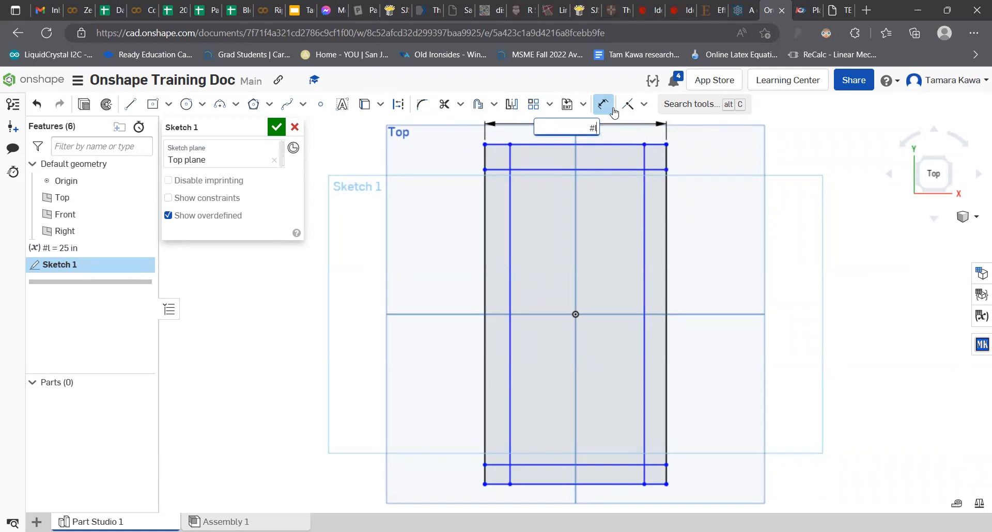
{"action": "key", "text": "Return"}
- Examine the whole resized rectangle with its inner lines and width dimension
{"action": "scroll", "coordinate": [565, 202], "scroll_direction": "up", "scroll_amount": 3}
{"action": "scroll", "coordinate": [564, 202], "scroll_direction": "down", "scroll_amount": 5}
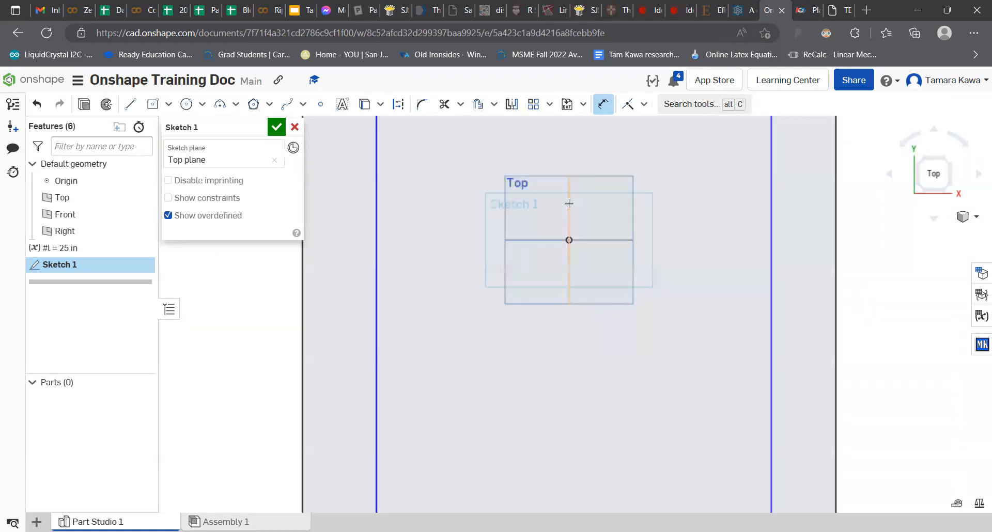
{"action": "middle_click_drag", "start_coordinate": [555, 154], "coordinate": [555, 252]}
{"action": "scroll", "coordinate": [573, 255], "scroll_direction": "down", "scroll_amount": 3}
{"action": "scroll", "coordinate": [587, 276], "scroll_direction": "up", "scroll_amount": 5}
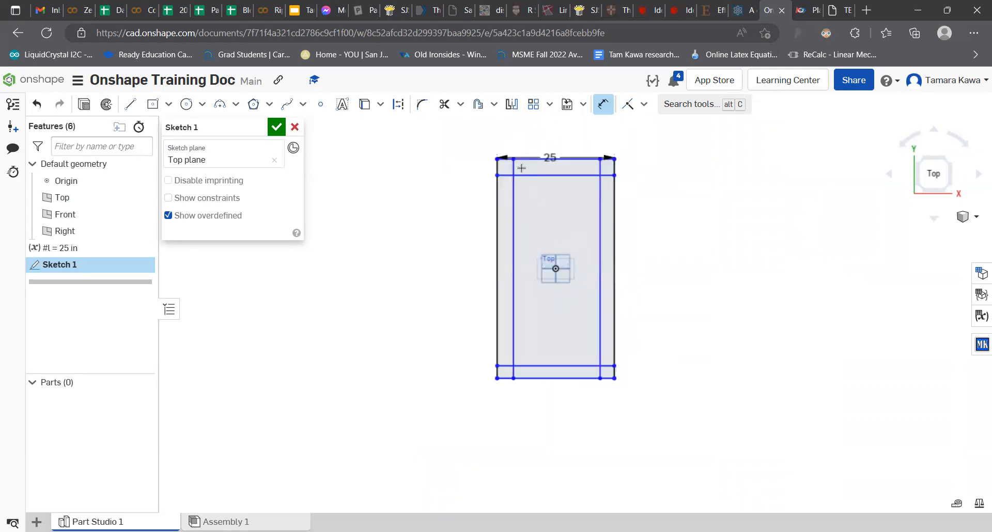
{"action": "scroll", "coordinate": [521, 168], "scroll_direction": "up", "scroll_amount": 3}
{"action": "scroll", "coordinate": [553, 285], "scroll_direction": "down", "scroll_amount": 1}
{"action": "scroll", "coordinate": [586, 318], "scroll_direction": "down", "scroll_amount": 2}
{"action": "scroll", "coordinate": [604, 439], "scroll_direction": "up", "scroll_amount": 1}
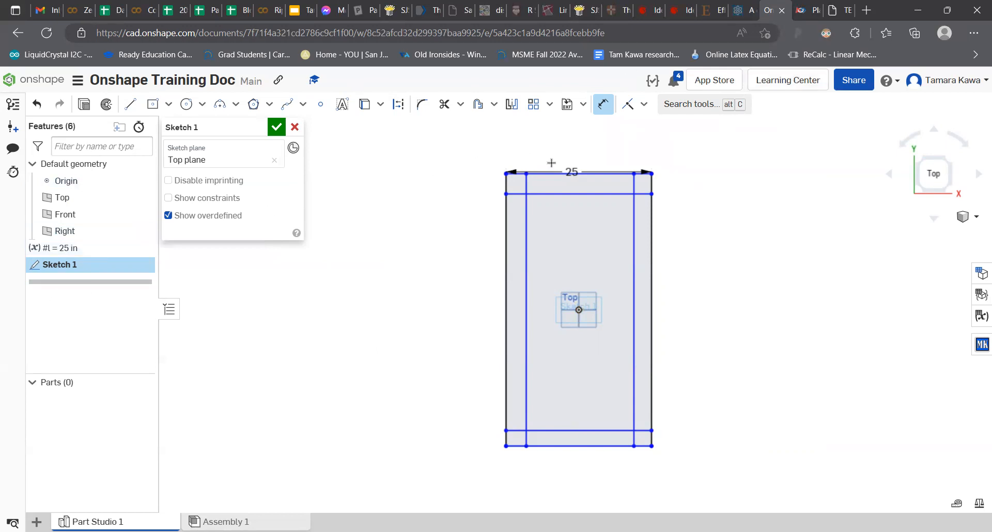
- Rename the variable #l to "length", updating all references to it
{"action": "double_click", "coordinate": [65, 248]}
{"action": "left_click", "coordinate": [198, 177]}
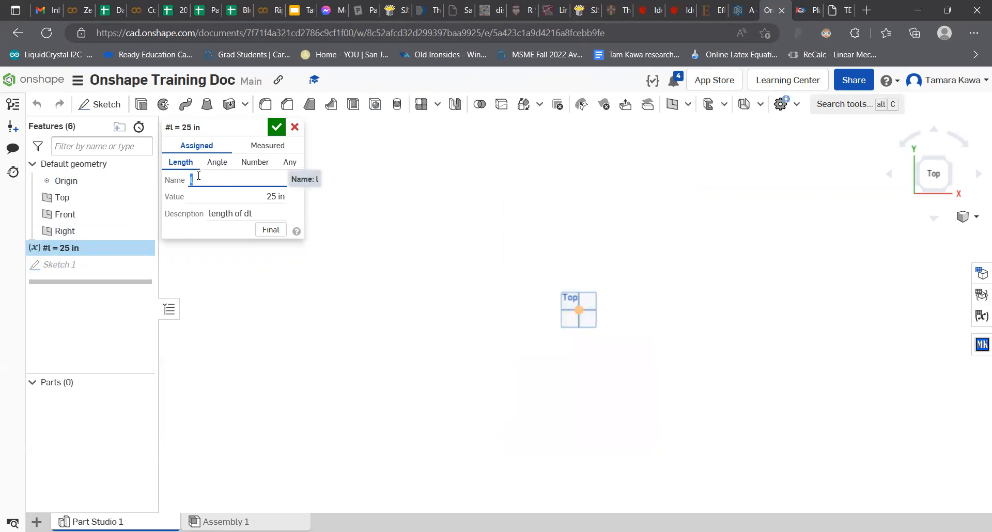
{"action": "type", "text": "length"}
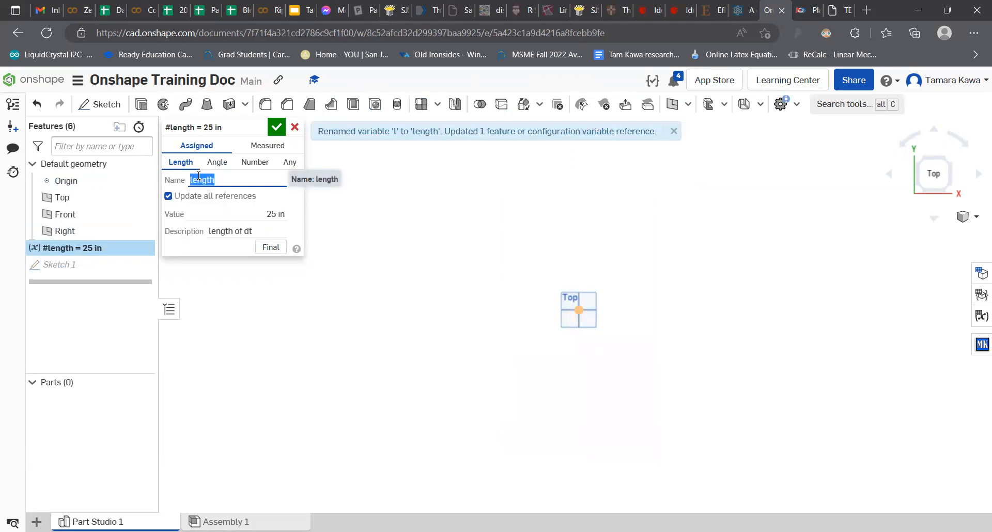
{"action": "left_click", "coordinate": [276, 126]}
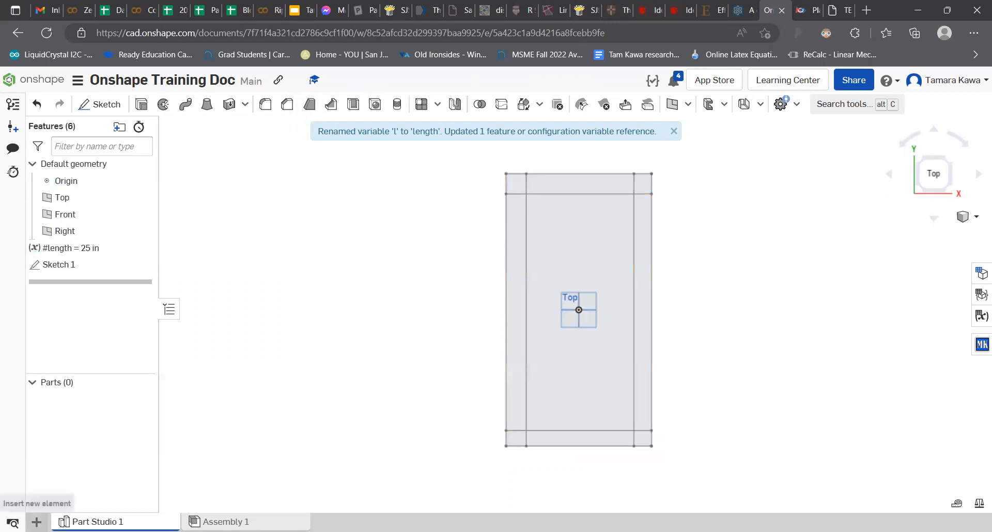
- Create a Variable Studio and add a length variable l of 25 in, described as "length of dt"
{"action": "left_click", "coordinate": [36, 521]}
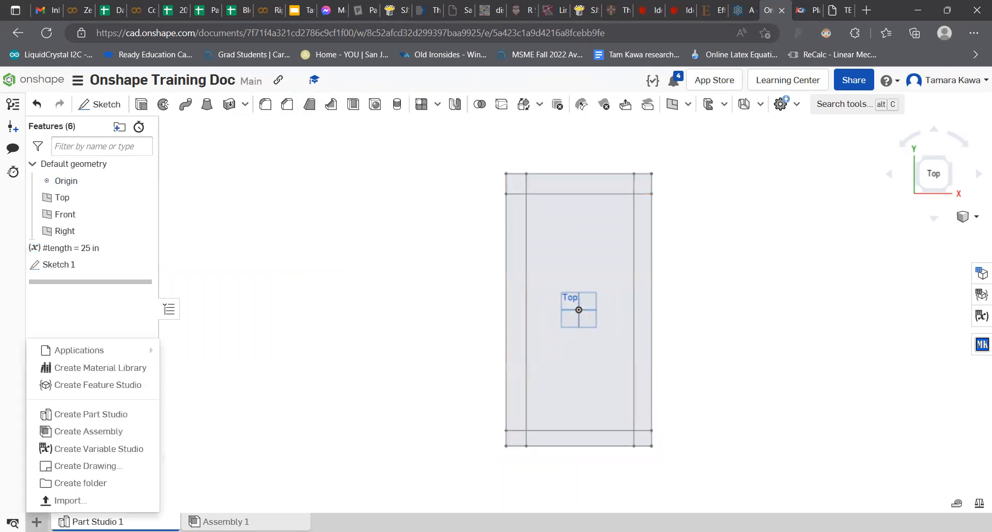
{"action": "left_click", "coordinate": [90, 449]}
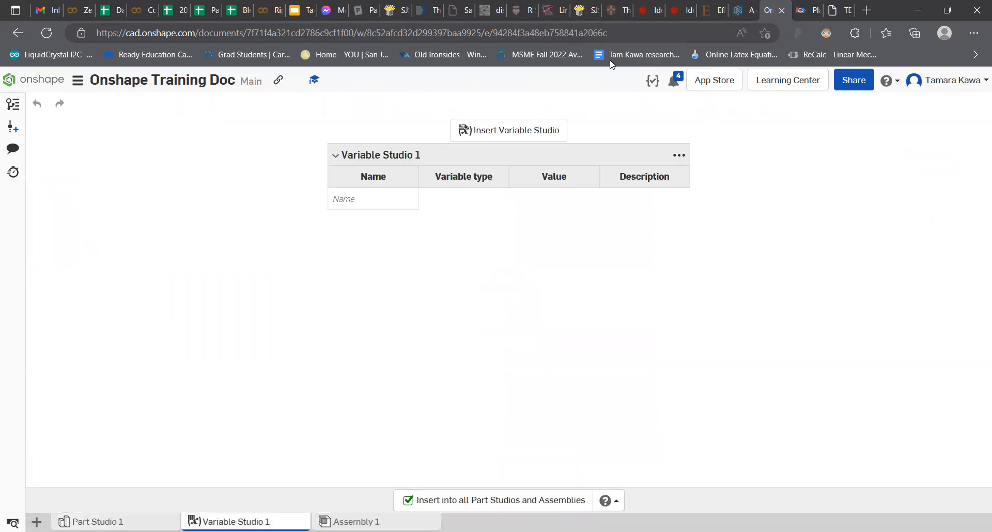
{"action": "left_click", "coordinate": [346, 196]}
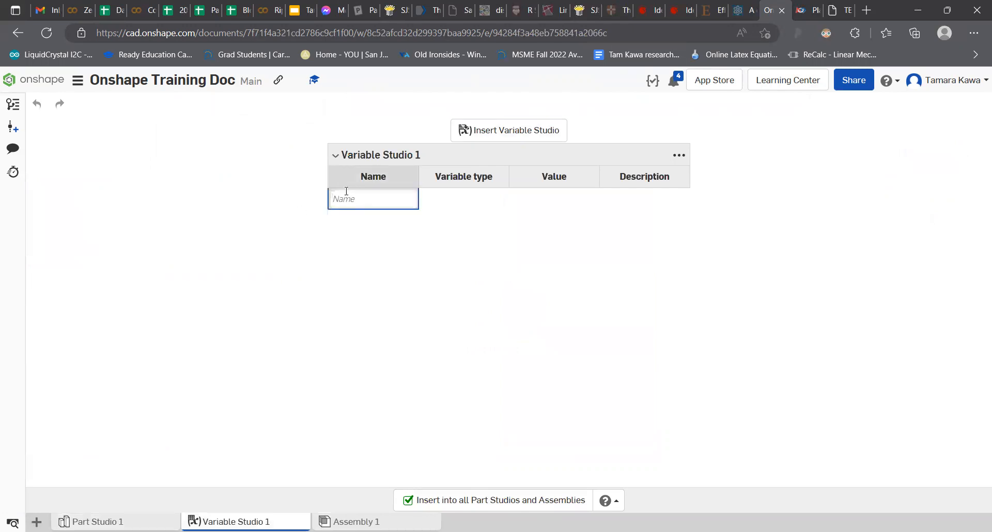
{"action": "type", "text": "l"}
{"action": "key", "text": "Return"}
{"action": "left_click", "coordinate": [514, 200]}
{"action": "type", "text": "25"}
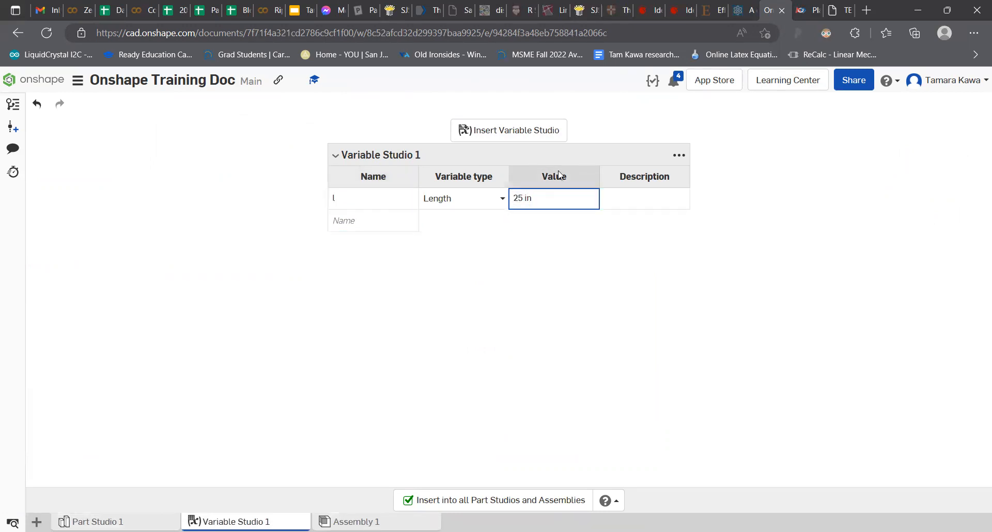
{"action": "left_click", "coordinate": [623, 205]}
{"action": "type", "text": "length of dt"}
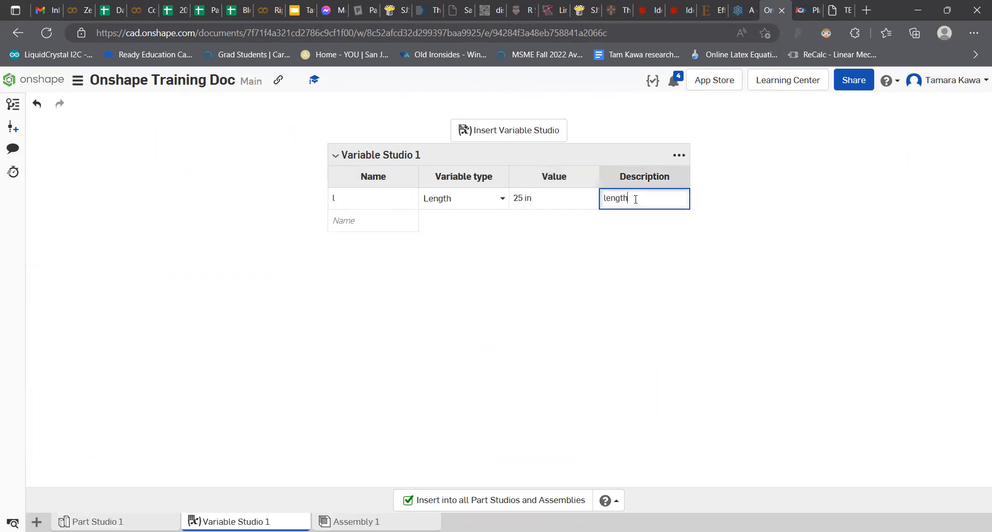
- Add a length variable w of 30 in to the variable table, described as "width of dt"
{"action": "left_click", "coordinate": [360, 219]}
{"action": "type", "text": "w"}
{"action": "key", "text": "Return"}
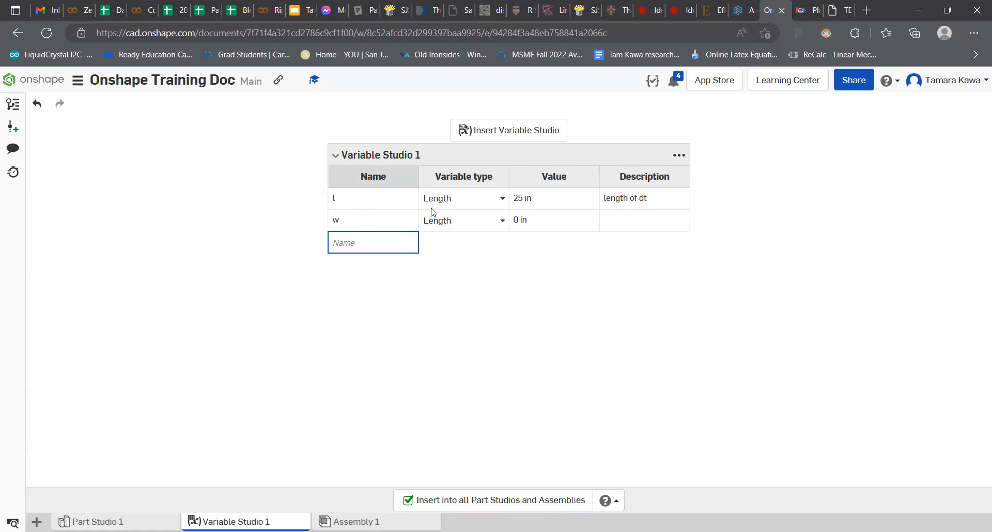
{"action": "left_click", "coordinate": [539, 224]}
{"action": "left_click", "coordinate": [524, 221]}
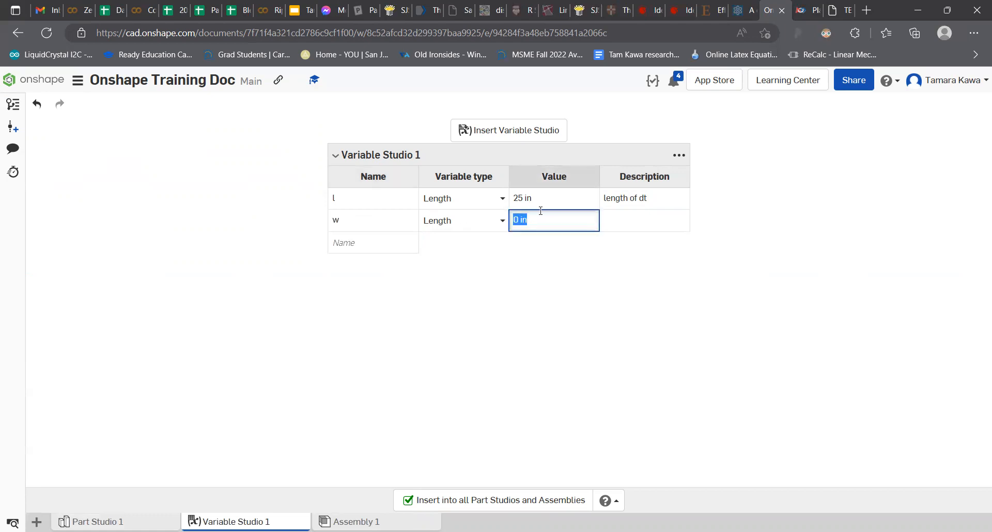
{"action": "type", "text": "30"}
{"action": "key", "text": "Tab"}
{"action": "type", "text": "wi"}
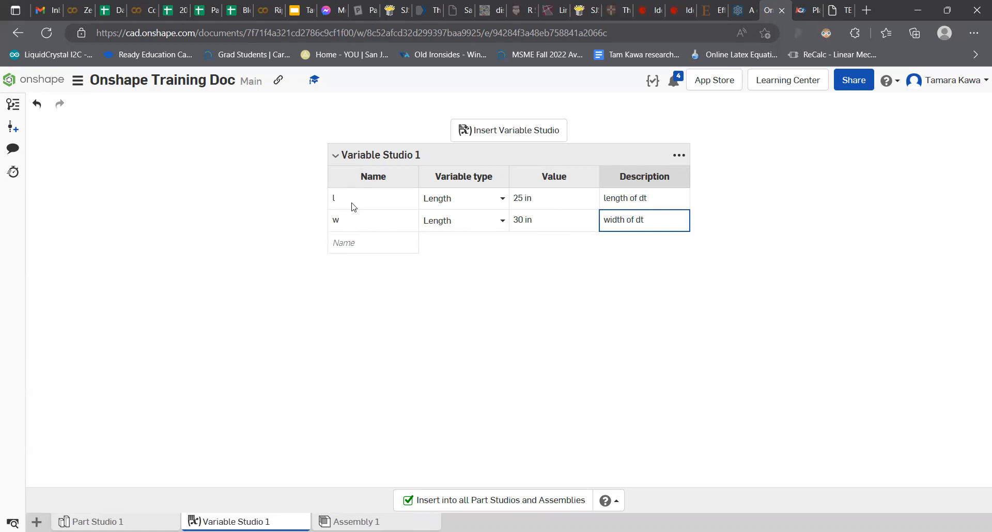
- Add a length variable diff calculated as #w - #l
{"action": "left_click", "coordinate": [347, 244]}
{"action": "type", "text": "diff"}
{"action": "key", "text": "Return"}
{"action": "left_click", "coordinate": [573, 242]}
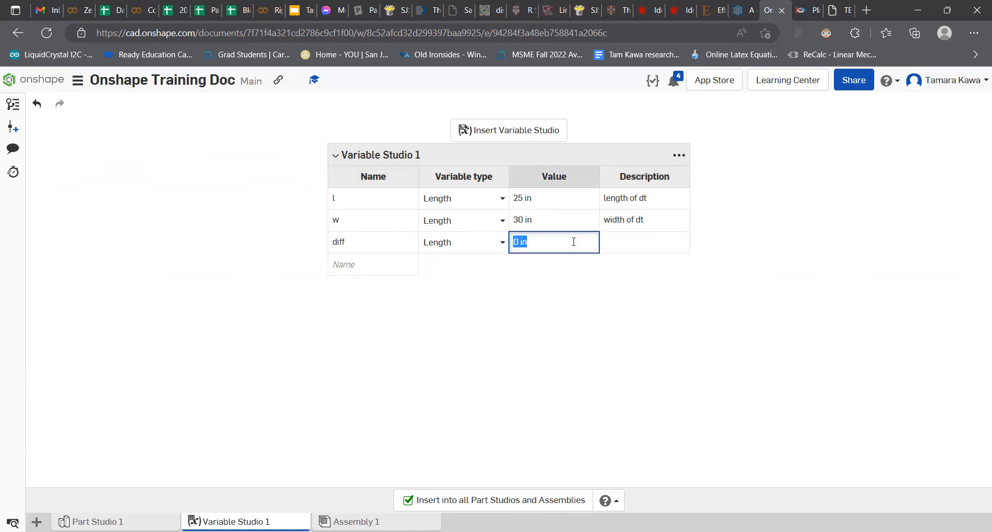
{"action": "type", "text": "#"}
{"action": "key", "text": "BackSpace"}
{"action": "type", "text": "#"}
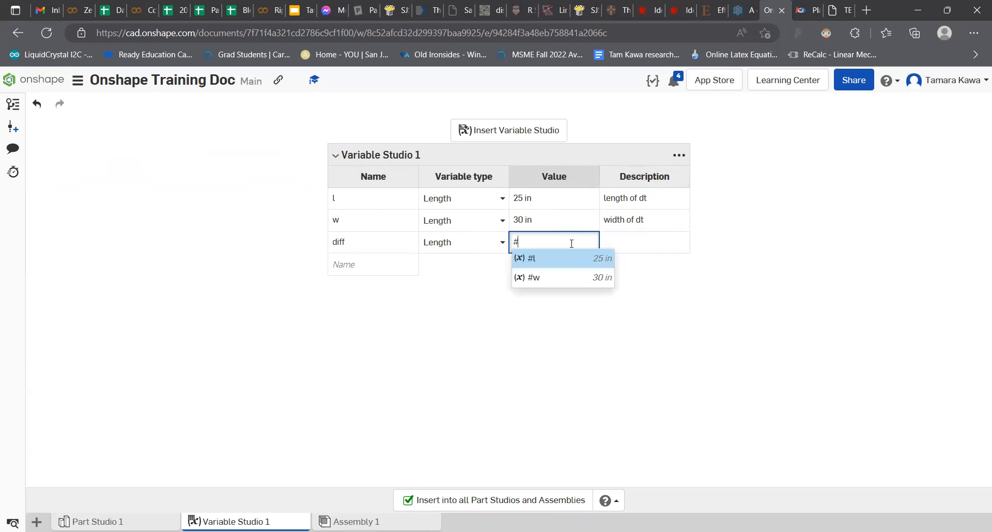
{"action": "type", "text": "w - #l"}
{"action": "key", "text": "Return"}
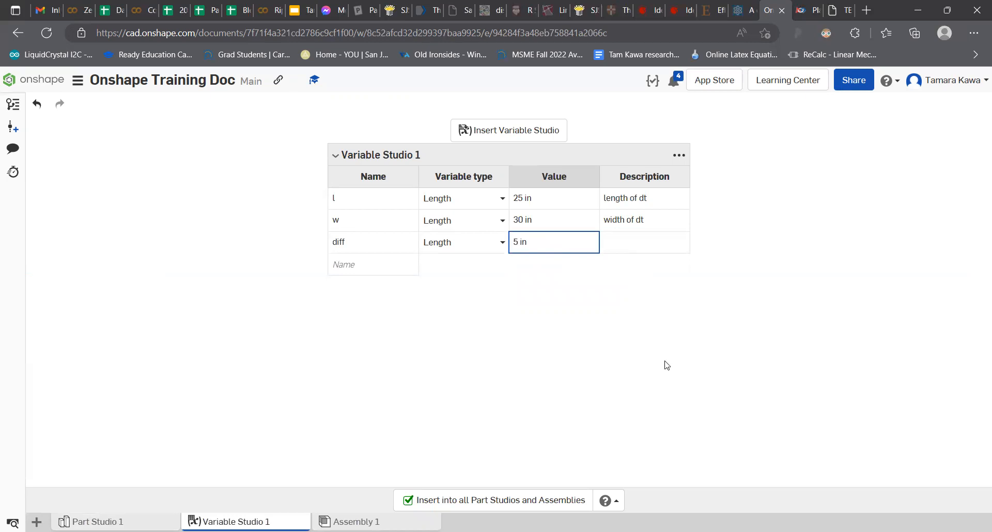
- Add a length variable fp with a value of 112 in
{"action": "left_click", "coordinate": [382, 269]}
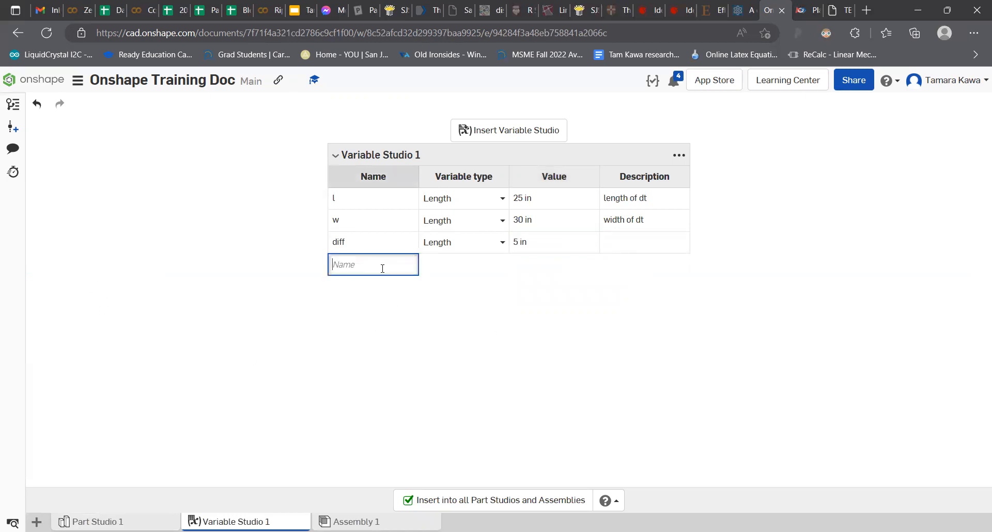
{"action": "type", "text": "fp"}
{"action": "key", "text": "Return"}
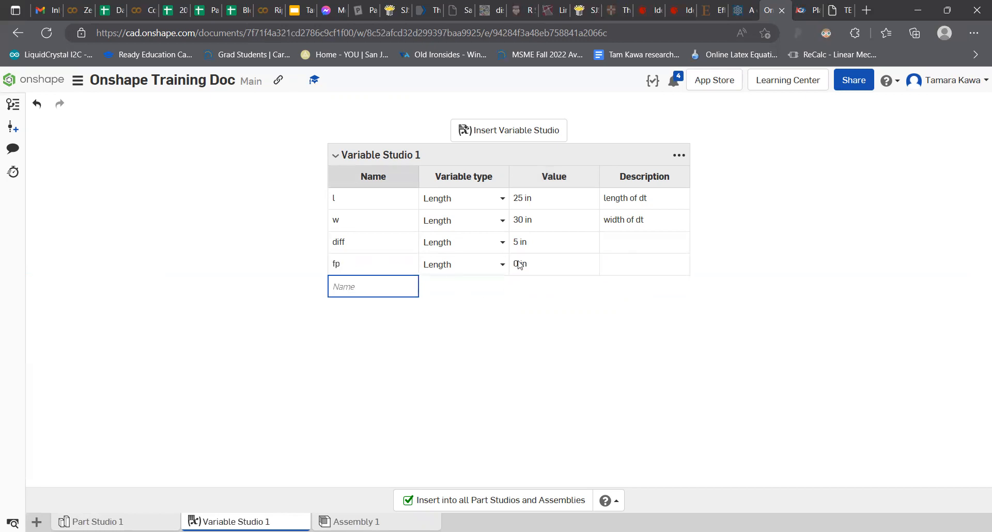
{"action": "left_click", "coordinate": [519, 264]}
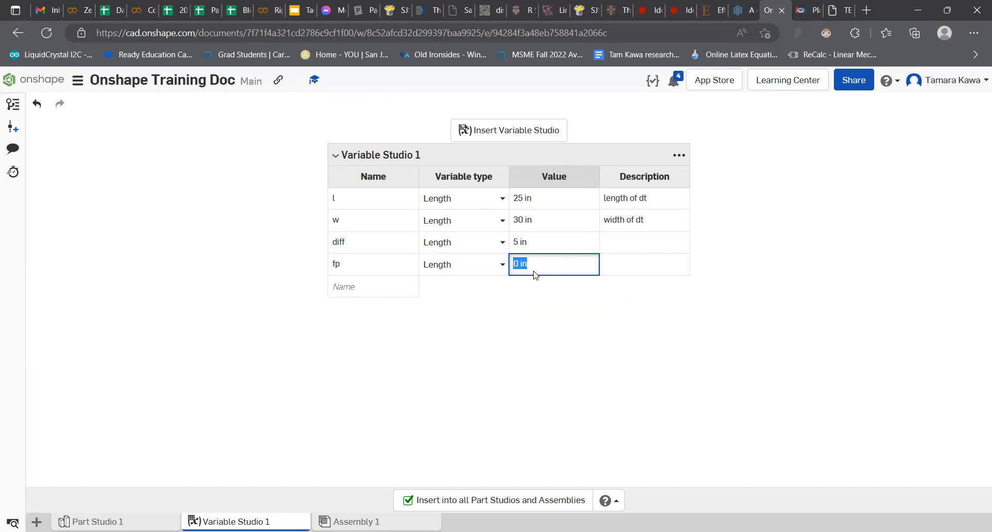
{"action": "type", "text": "112 in"}
{"action": "left_click", "coordinate": [528, 333]}
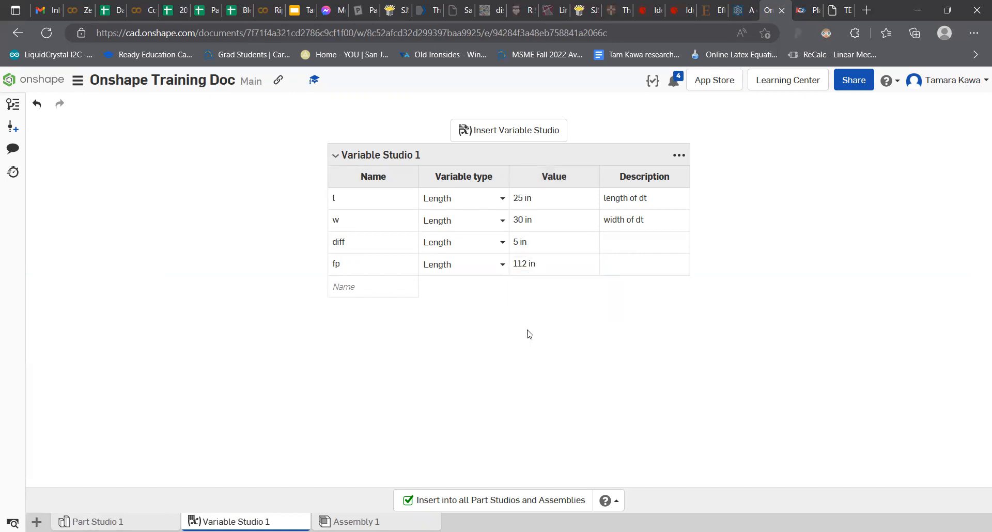
- Add a length variable w_2 and enter the expression (fp)/2 - #l as its value
{"action": "left_click", "coordinate": [351, 285]}
{"action": "type", "text": "w_2"}
{"action": "key", "text": "Return"}
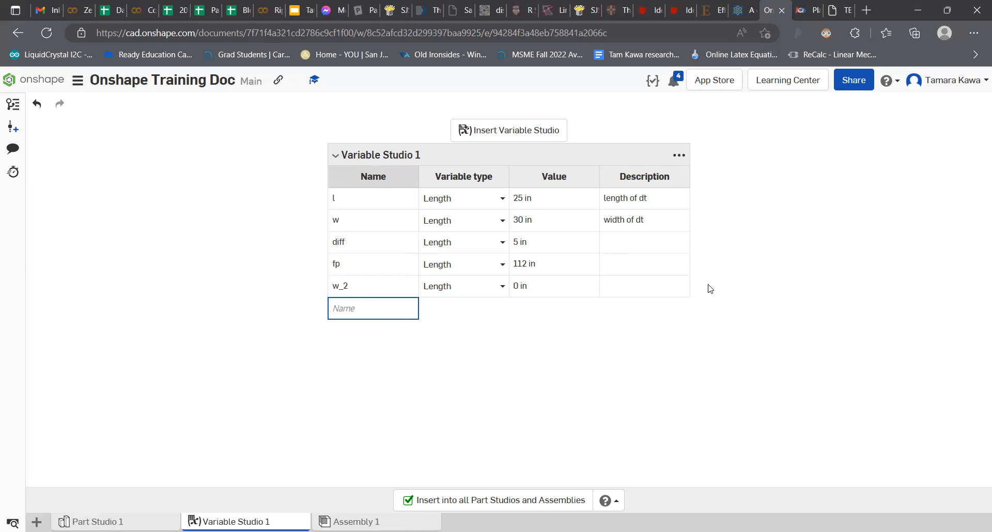
{"action": "left_click", "coordinate": [365, 267]}
{"action": "left_click", "coordinate": [362, 200]}
{"action": "left_click", "coordinate": [568, 294]}
{"action": "left_click", "coordinate": [570, 289]}
{"action": "key", "text": "BackSpace"}
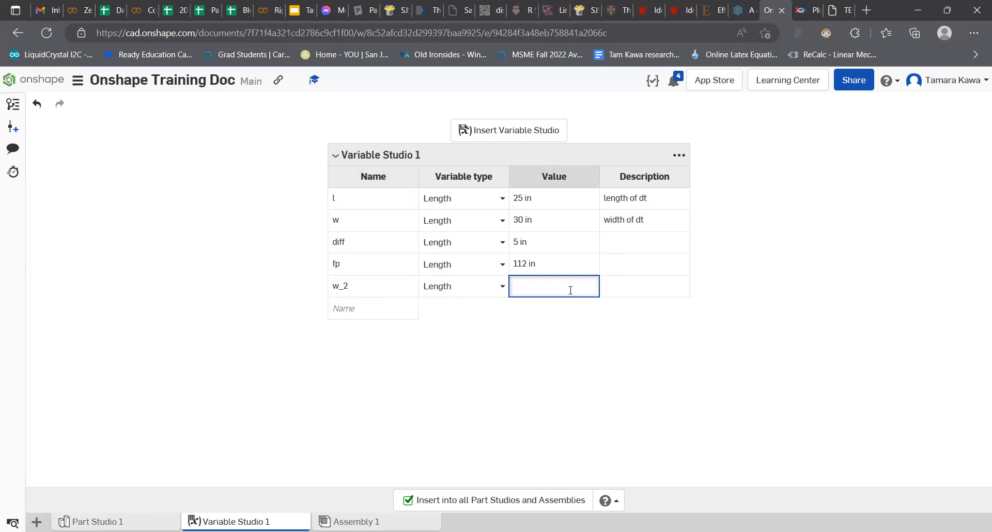
{"action": "type", "text": "(fp"}
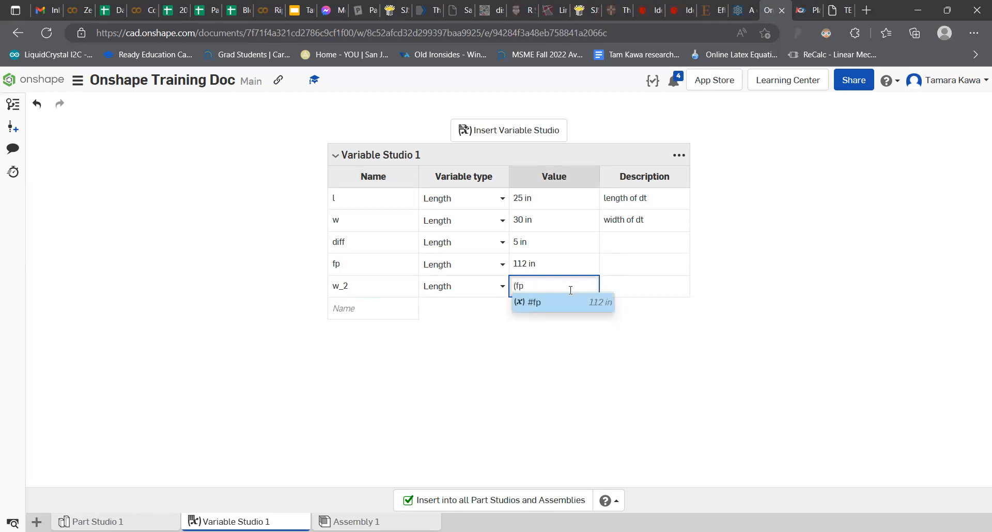
{"action": "type", "text": ")"}
{"action": "type", "text": "/2 0"}
{"action": "key", "text": "BackSpace"}
{"action": "type", "text": "- #l"}
{"action": "key", "text": "BackSpace"}
{"action": "key", "text": "BackSpace"}
{"action": "type", "text": "l"}
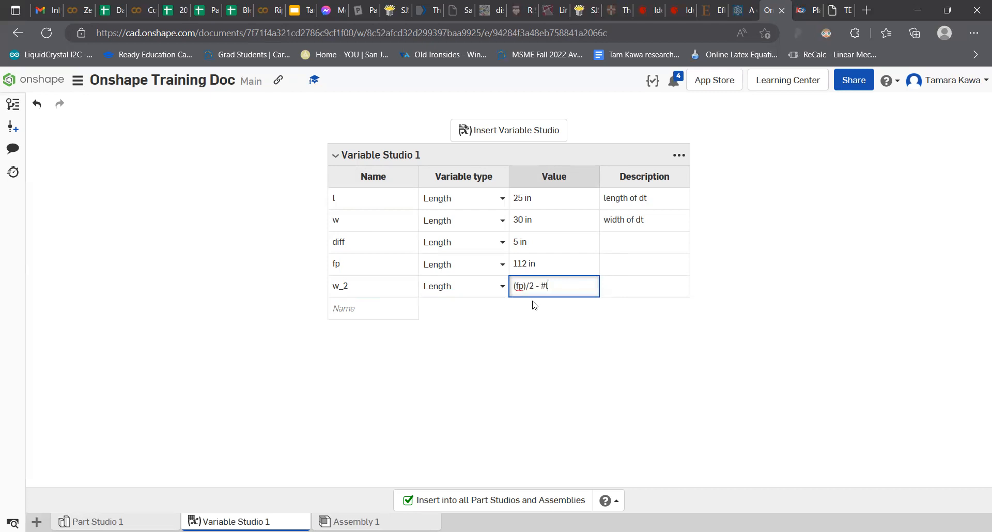
- Correct the fp reference in w_2's expression so that it reads (#fp)/2 - #l
{"action": "double_click", "coordinate": [520, 286]}
{"action": "type", "text": "#diff"}
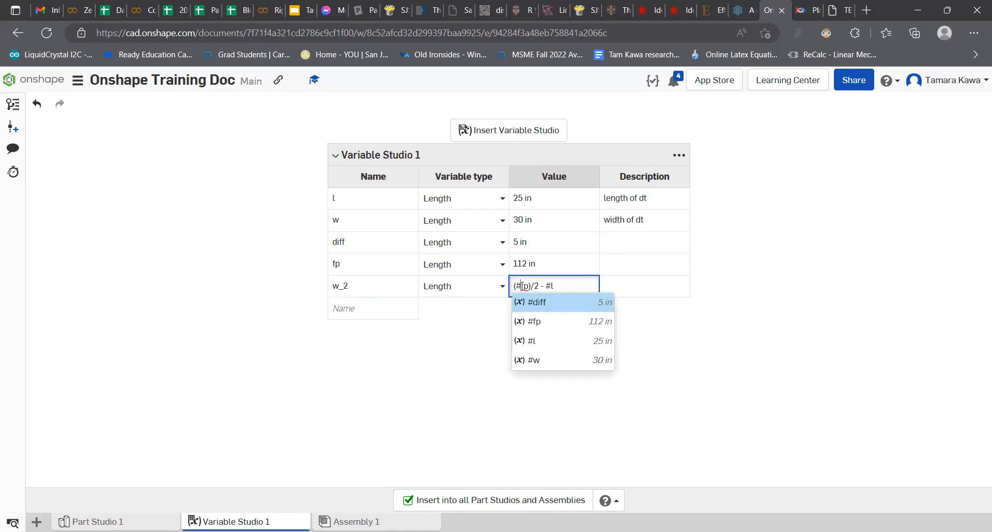
{"action": "key", "text": "BackSpace"}
{"action": "key", "text": "BackSpace"}
{"action": "key", "text": "BackSpace"}
{"action": "key", "text": "BackSpace"}
{"action": "type", "text": "fp"}
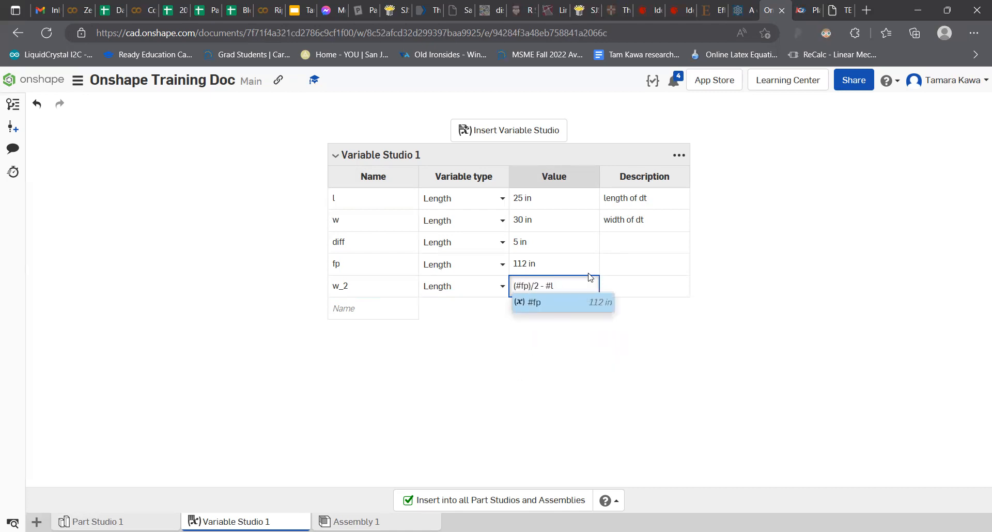
{"action": "key", "text": "Return"}
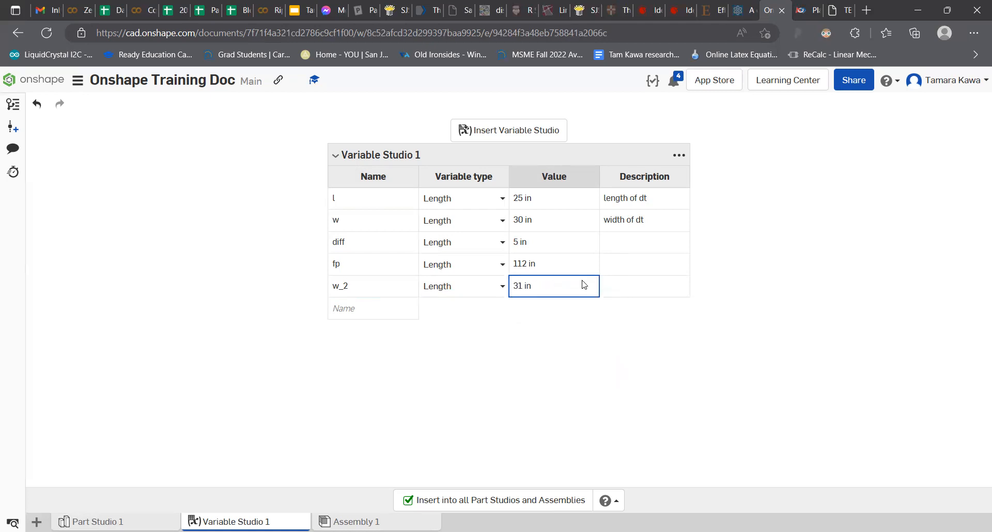
- Review the expression behind w_2's value, especially its reference to fp
{"action": "double_click", "coordinate": [576, 278]}
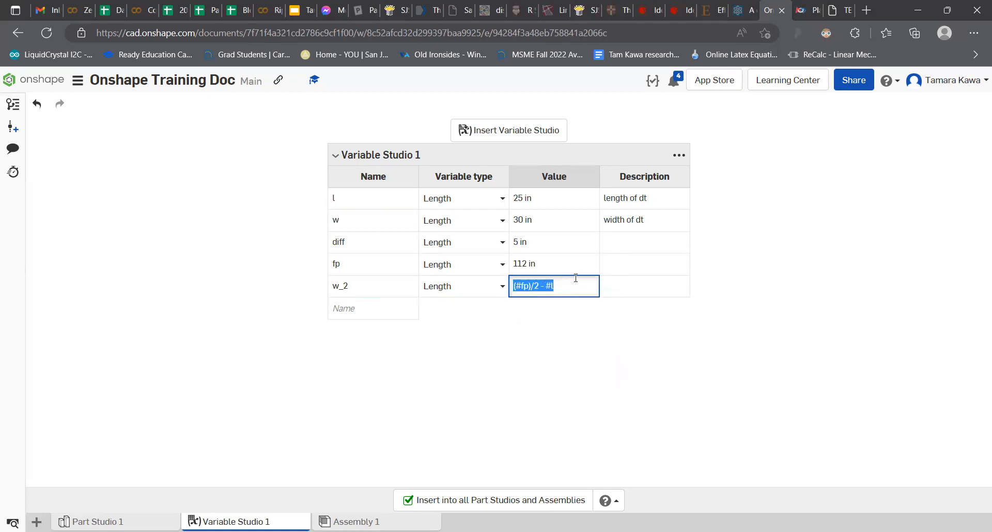
{"action": "left_click_drag", "start_coordinate": [514, 285], "coordinate": [525, 287]}
{"action": "left_click", "coordinate": [523, 284]}
{"action": "left_click", "coordinate": [493, 367]}
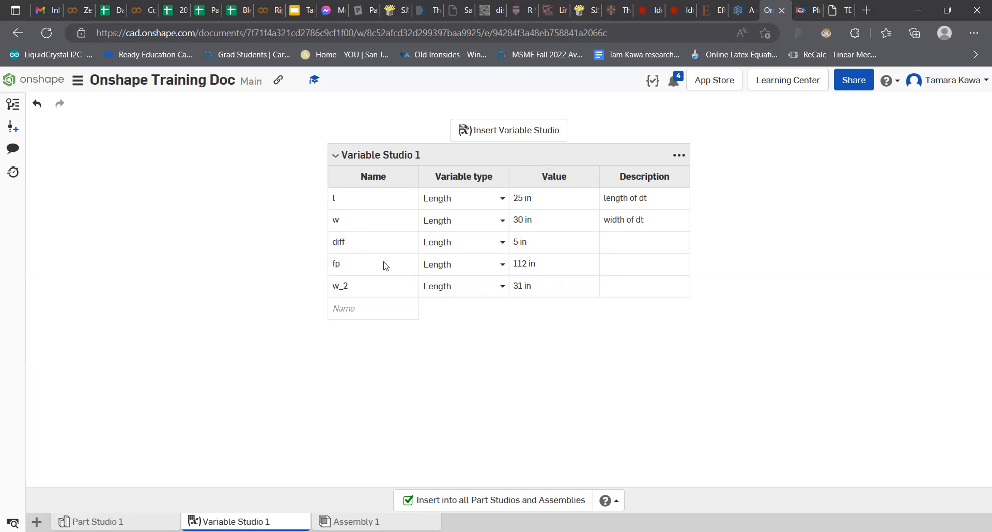
- Move fp below w_2 to check how row order affects the expression, and return fp above w_2
{"action": "left_click_drag", "start_coordinate": [364, 264], "coordinate": [358, 301]}
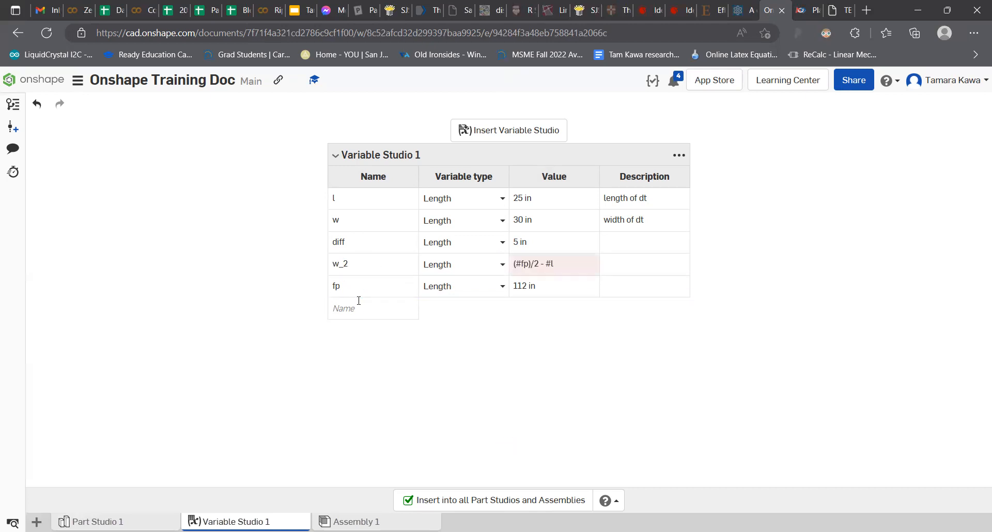
{"action": "left_click", "coordinate": [523, 265]}
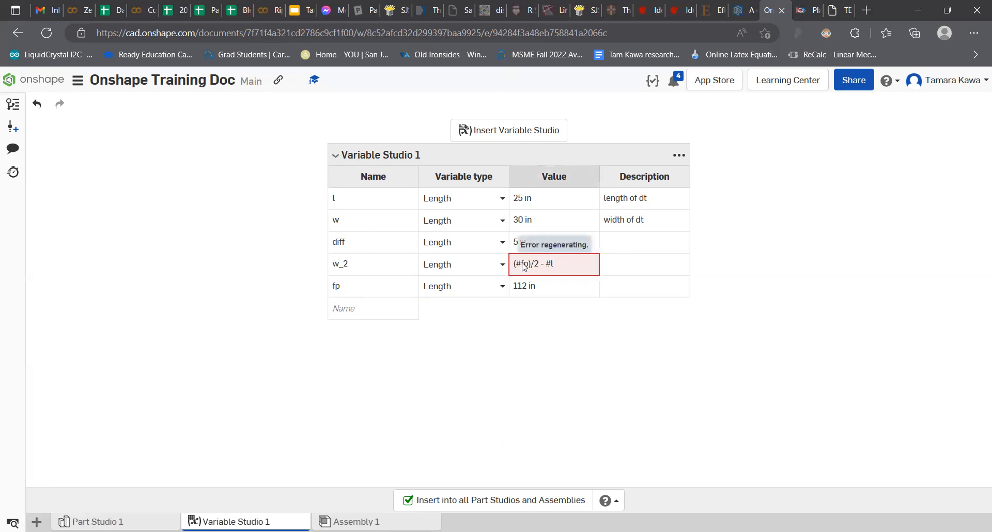
{"action": "left_click_drag", "start_coordinate": [370, 290], "coordinate": [369, 263]}
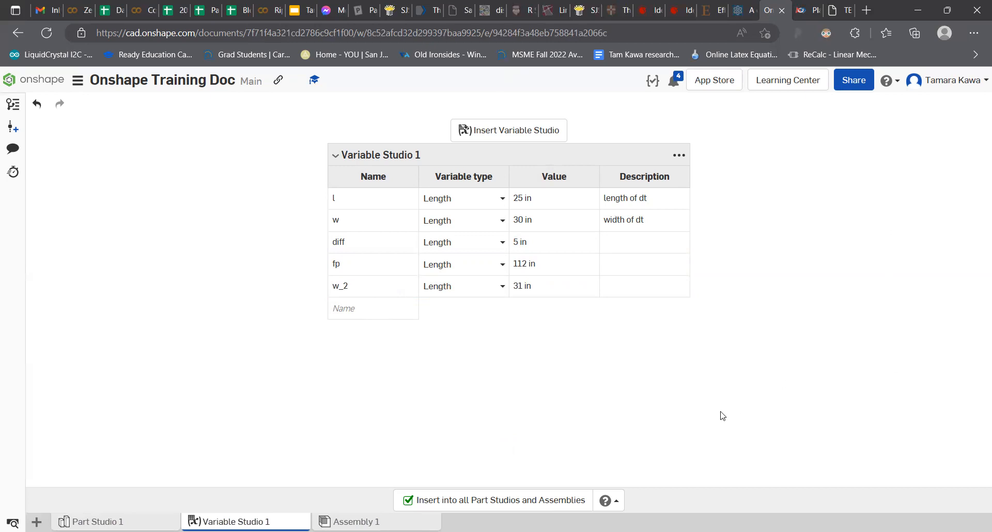
- Disable inserting the Variable Studio into all Part Studios and Assemblies, and open Sketch 1 in Part Studio 1 for editing
{"action": "left_click", "coordinate": [408, 502]}
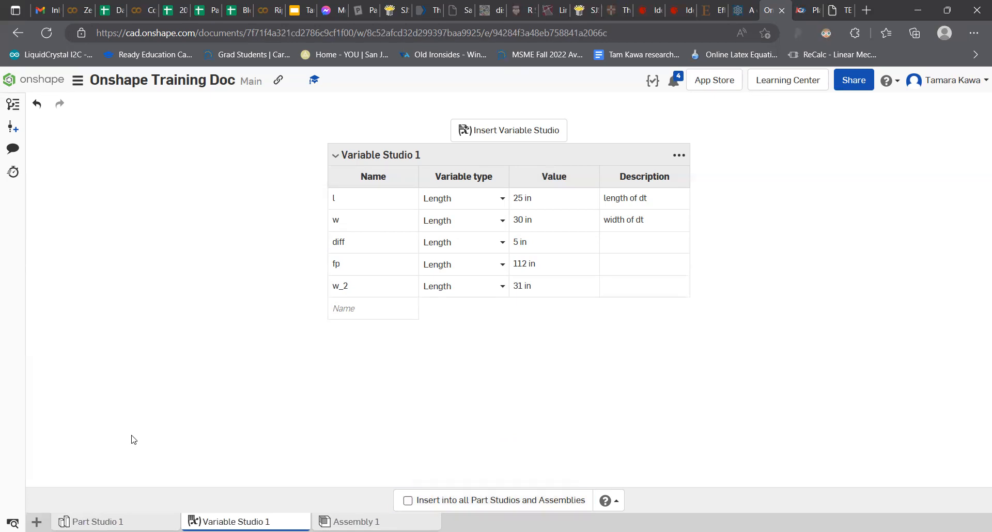
{"action": "left_click", "coordinate": [91, 521]}
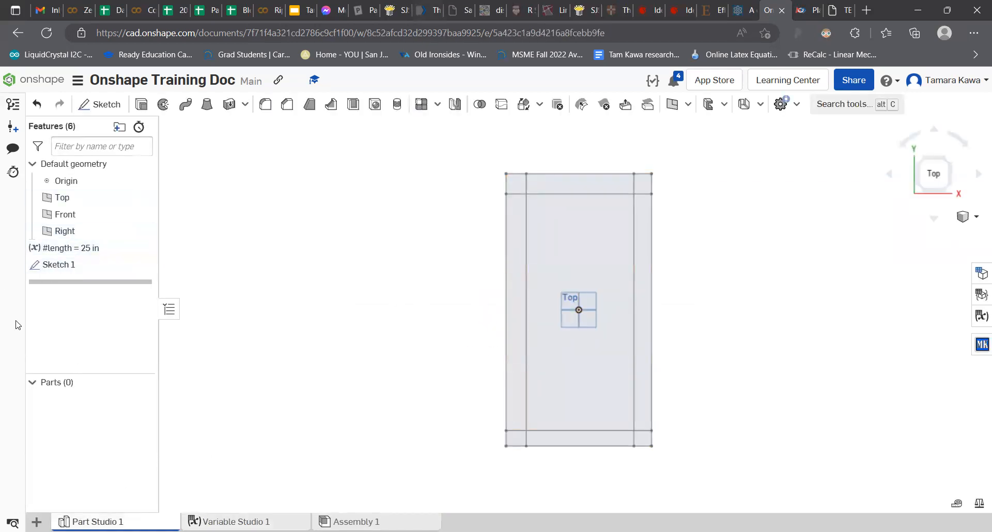
{"action": "double_click", "coordinate": [61, 269]}
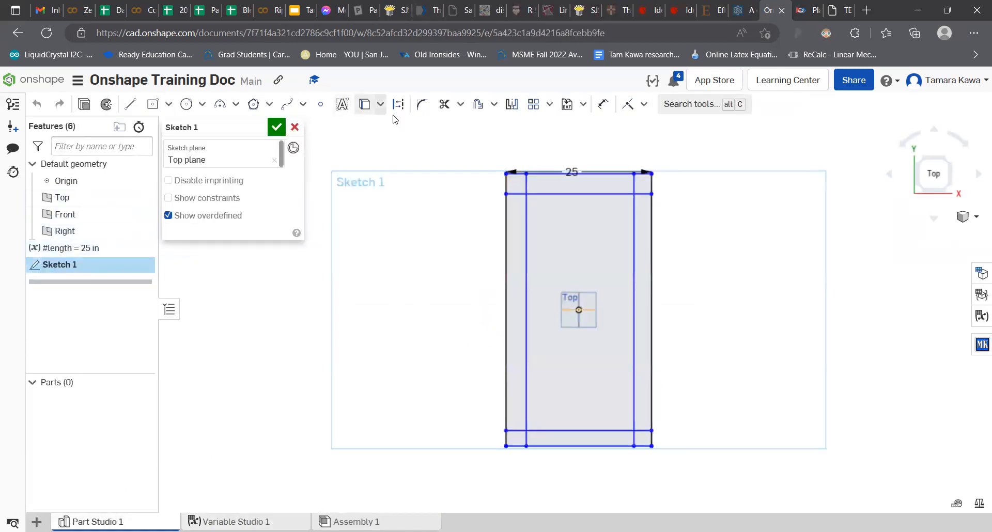
- Try to drive the rectangle's top-edge dimension with the variable #w
{"action": "double_click", "coordinate": [572, 172]}
{"action": "type", "text": "#w"}
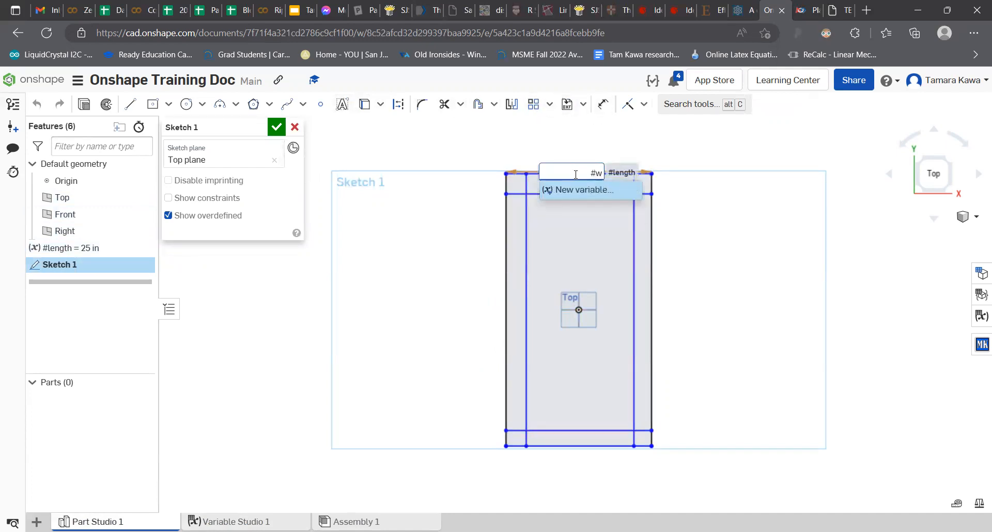
{"action": "key", "text": "Return"}
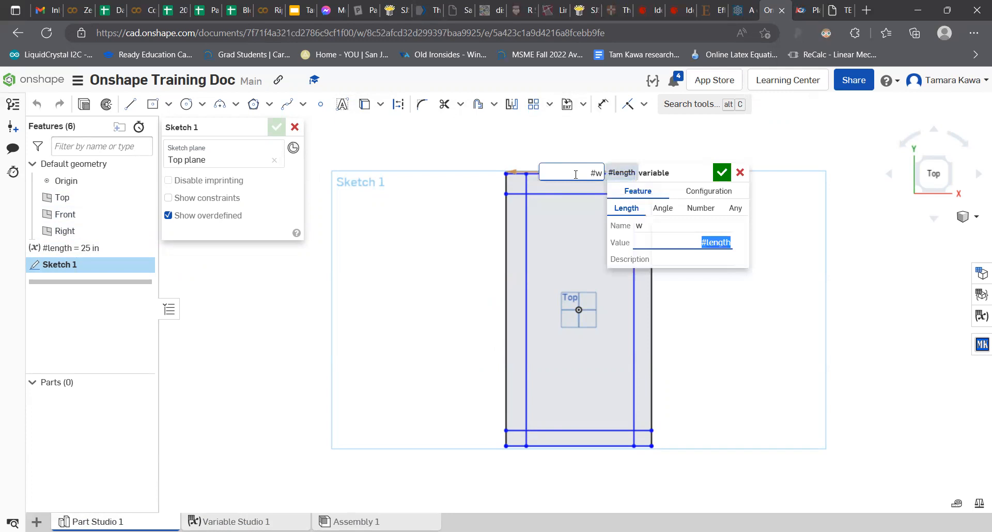
{"action": "key", "text": "Return"}
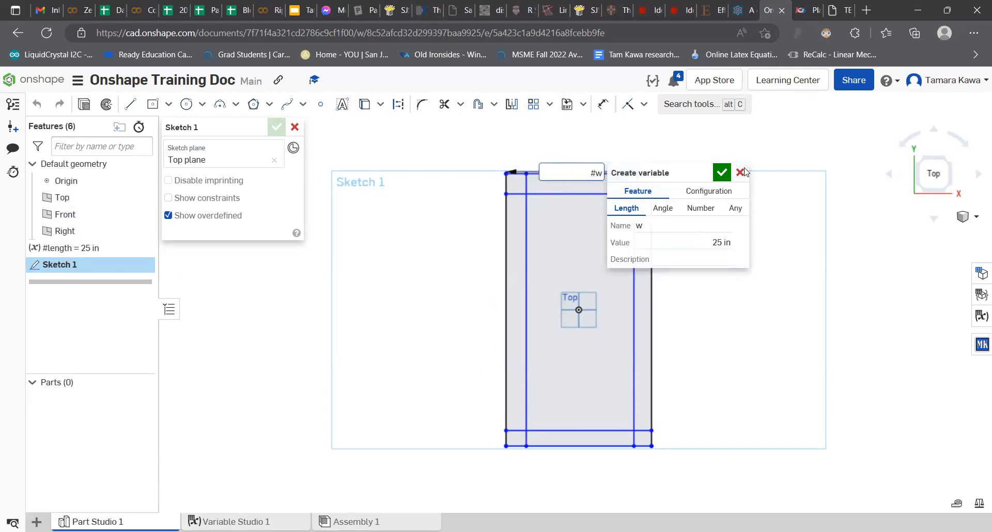
{"action": "key", "text": "BackSpace"}
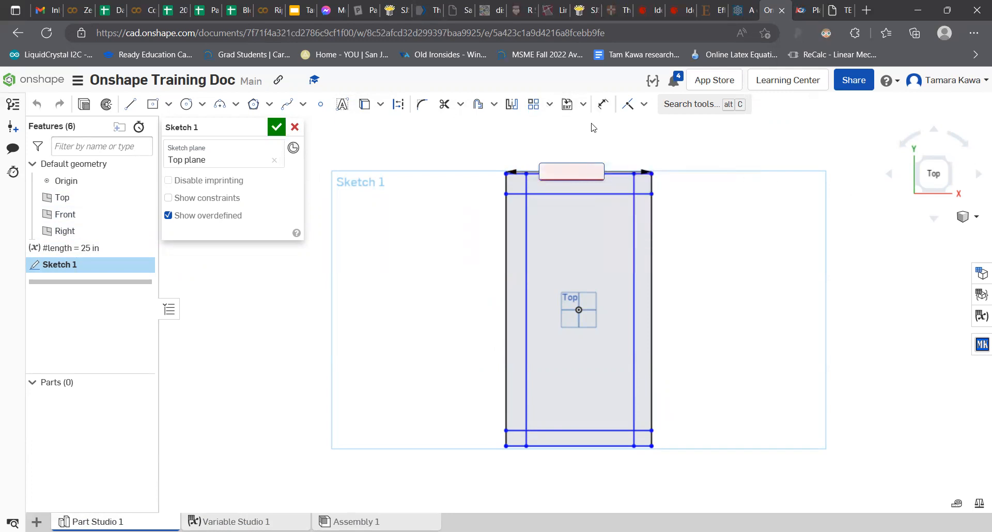
{"action": "key", "text": "ctrl+z"}
{"action": "key", "text": "Return"}
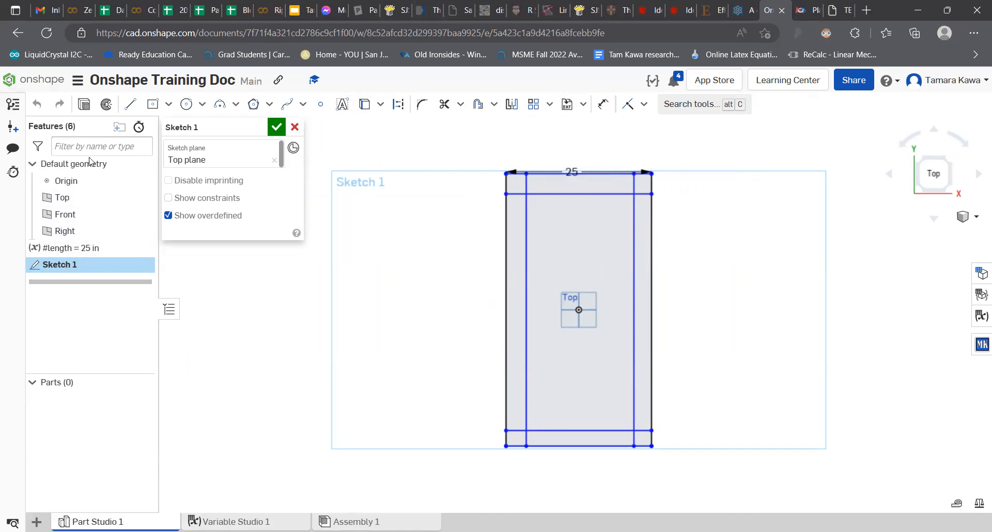
- Turn on inserting Variable Studio 1 into all Part Studios and Assemblies, turn it off again, and return to Part Studio 1
{"action": "key", "text": "ctrl+a"}
{"action": "key", "text": "Escape"}
{"action": "left_click", "coordinate": [236, 522]}
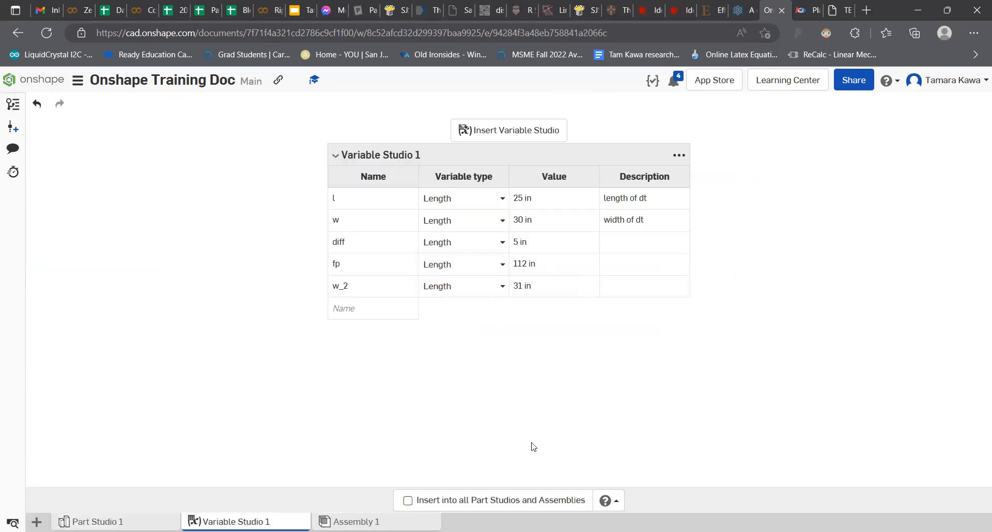
{"action": "left_click", "coordinate": [406, 501]}
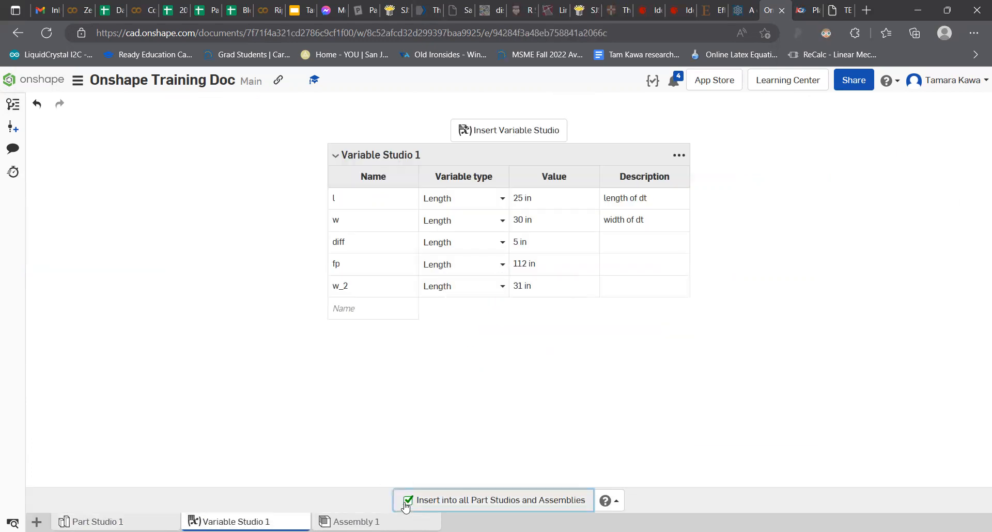
{"action": "left_click", "coordinate": [406, 501]}
{"action": "left_click", "coordinate": [123, 521]}
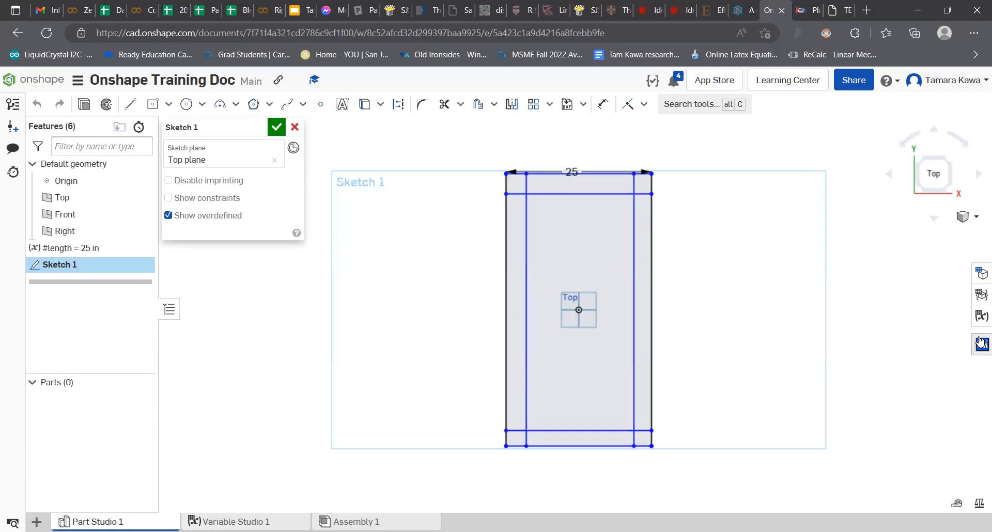
- Insert Variable Studio 1 from the current document into Part Studio 1's variable table
{"action": "left_click", "coordinate": [980, 316]}
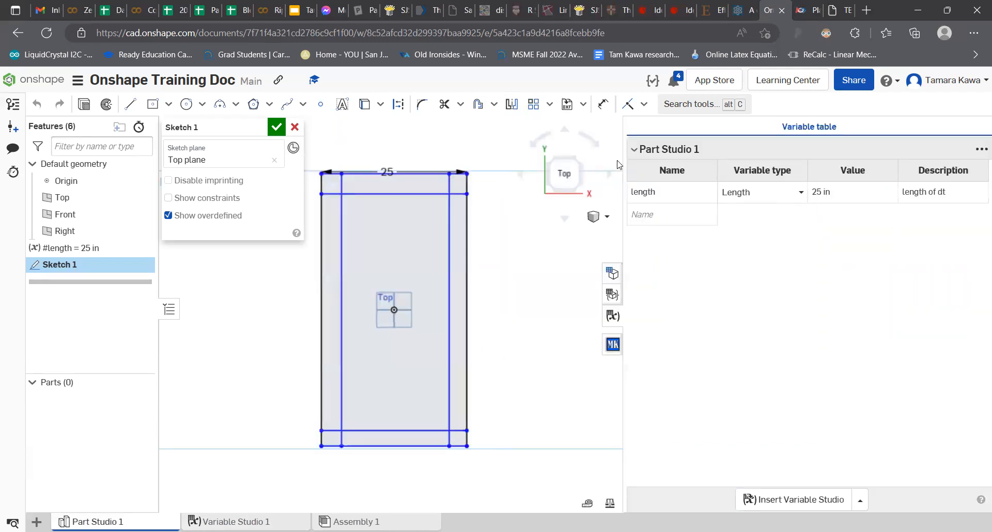
{"action": "left_click", "coordinate": [979, 152]}
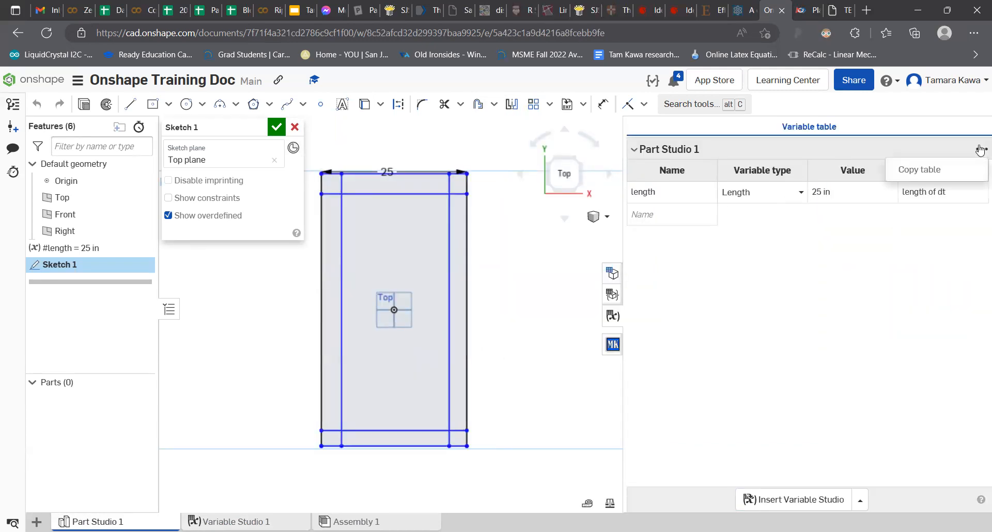
{"action": "left_click", "coordinate": [980, 151]}
{"action": "left_click", "coordinate": [795, 499]}
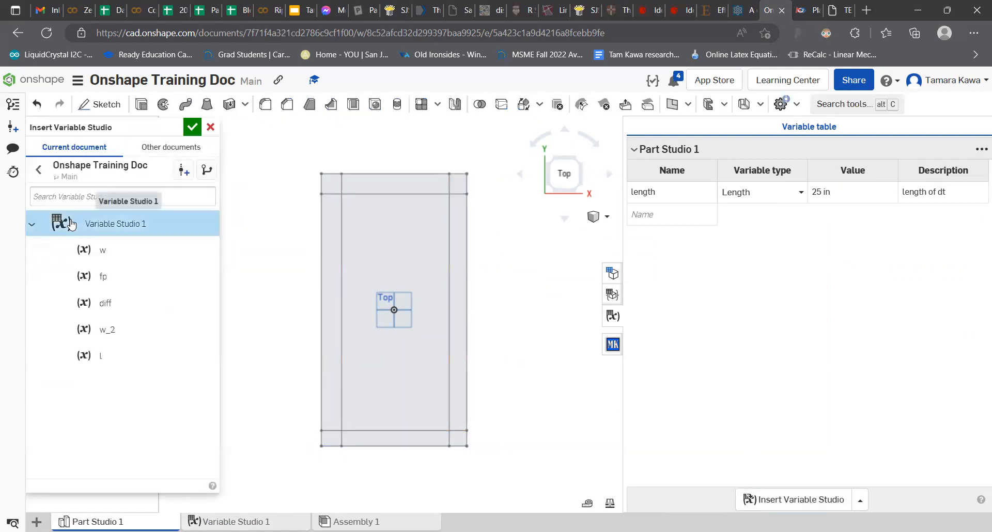
{"action": "left_click", "coordinate": [117, 224]}
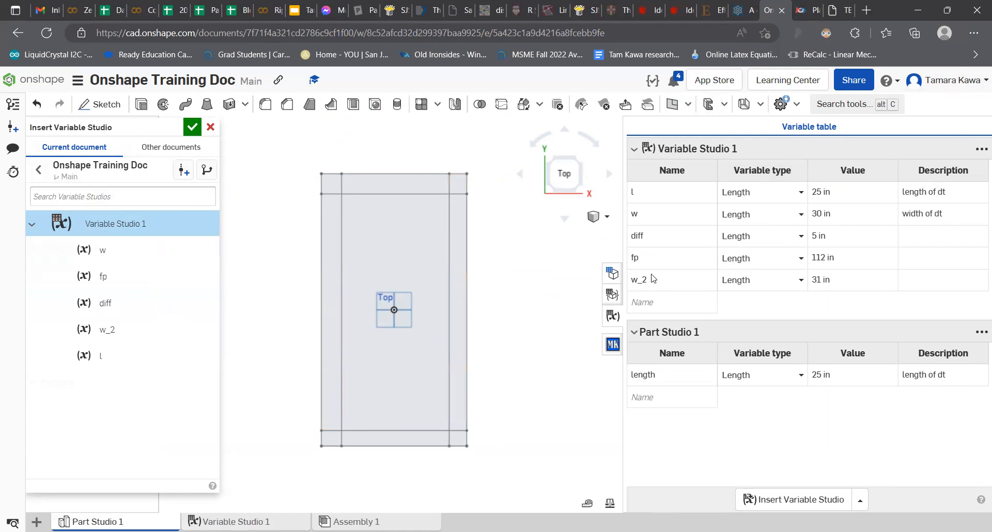
- Enable inserting Variable Studio 1 into all Part Studios and Assemblies
{"action": "left_click", "coordinate": [236, 522]}
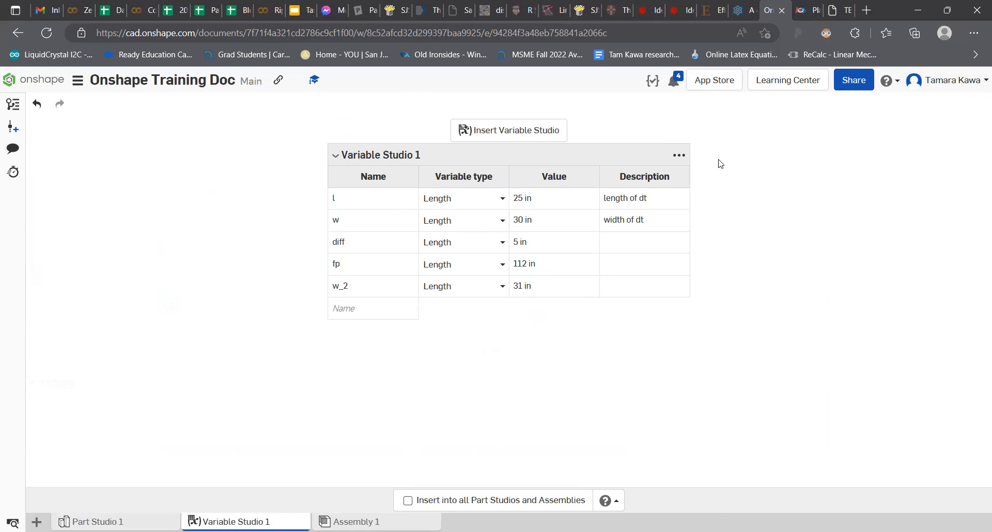
{"action": "left_click", "coordinate": [409, 502]}
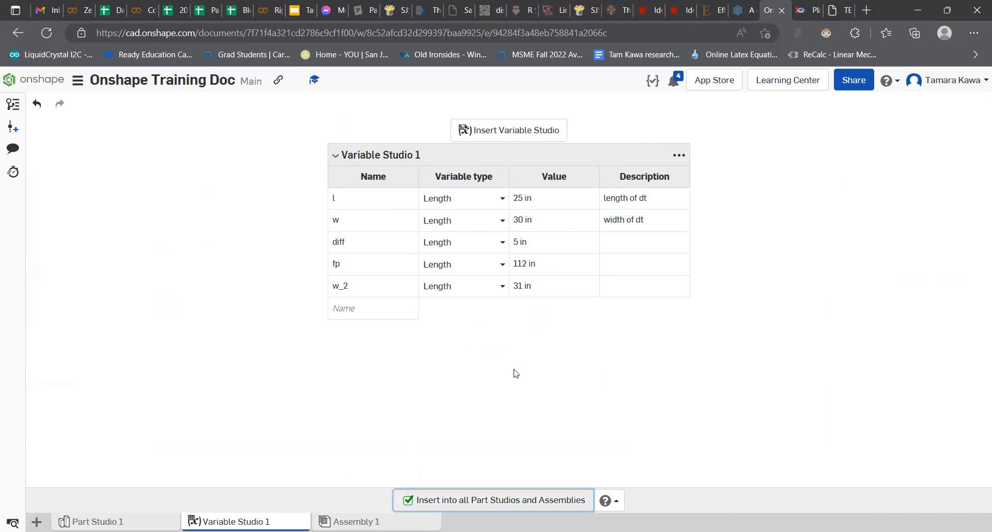
{"action": "left_click", "coordinate": [678, 155]}
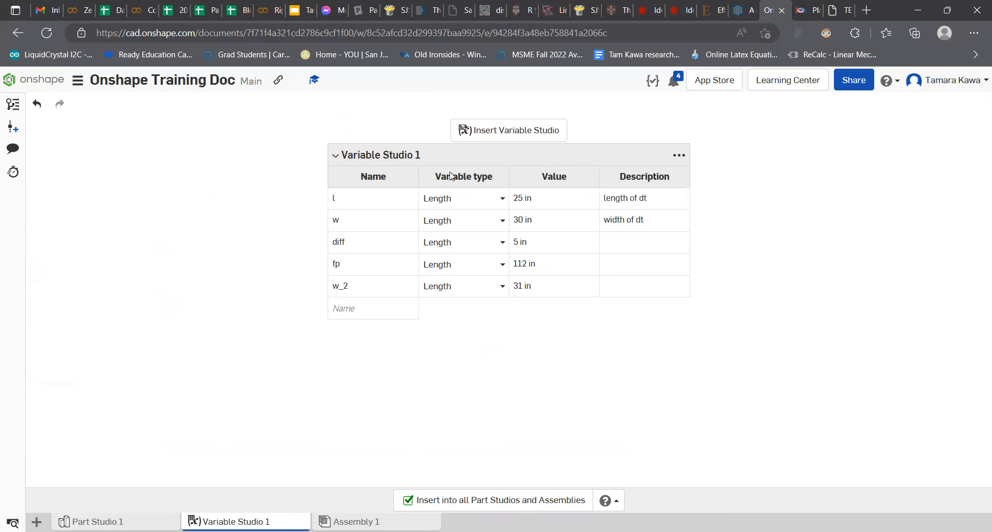
- Check the current and other documents for Variable Studios to insert into Variable Studio 1, without inserting any
{"action": "left_click", "coordinate": [497, 133]}
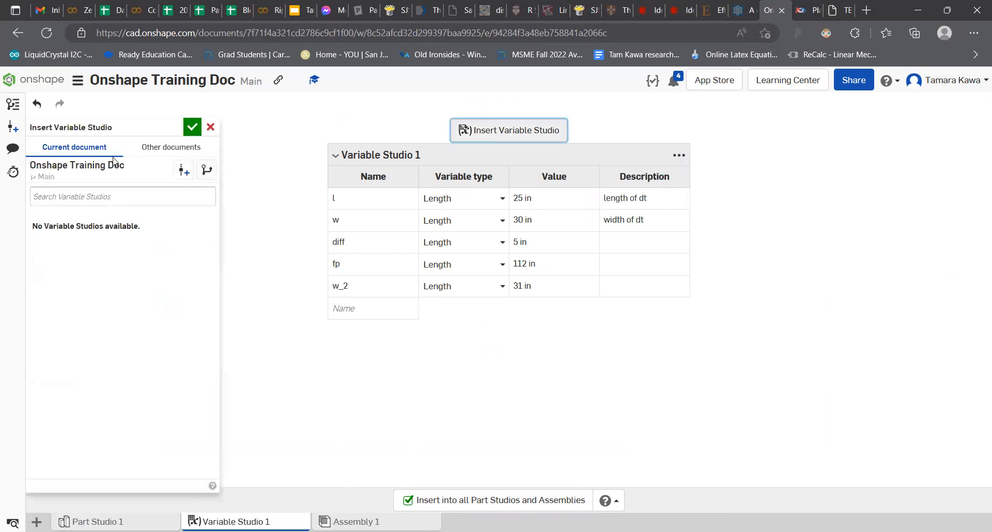
{"action": "left_click", "coordinate": [155, 147]}
{"action": "left_click", "coordinate": [93, 146]}
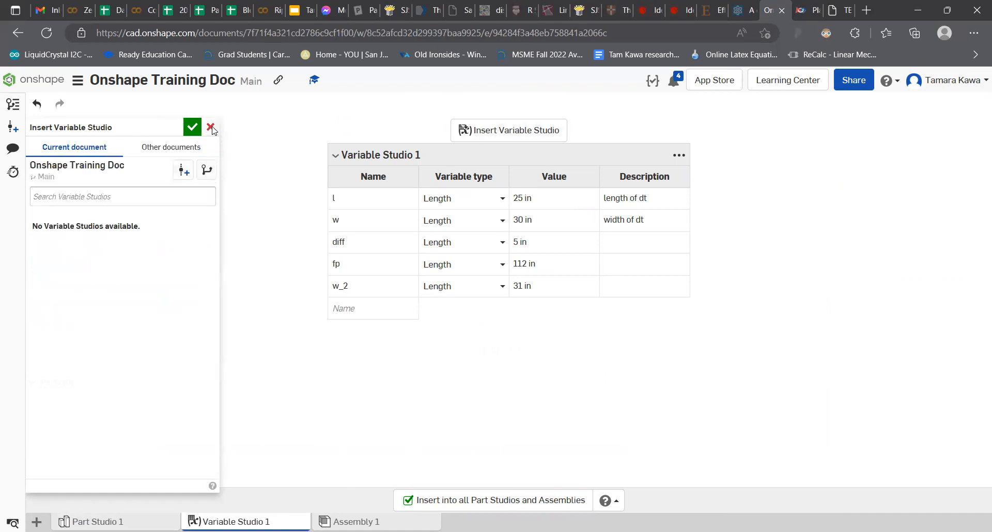
{"action": "left_click", "coordinate": [212, 127]}
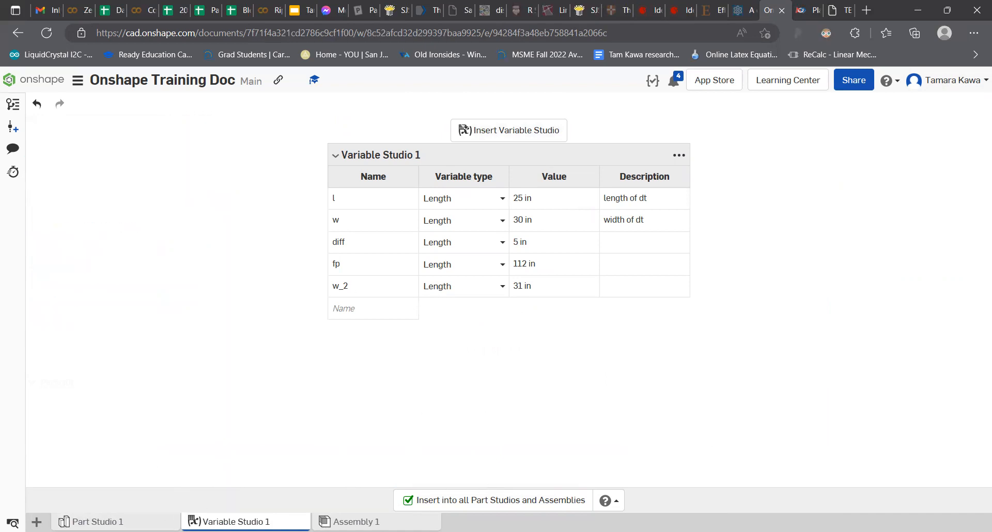
- Open Sketch 1 in Part Studio 1 for editing with the variable table hidden, and dimension the rectangle's left edge
{"action": "left_click", "coordinate": [91, 521]}
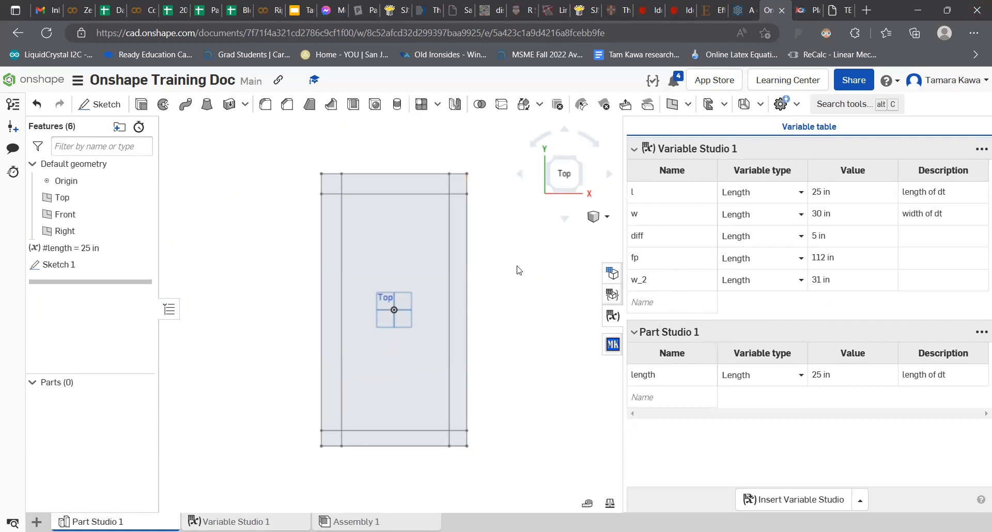
{"action": "left_click", "coordinate": [613, 317]}
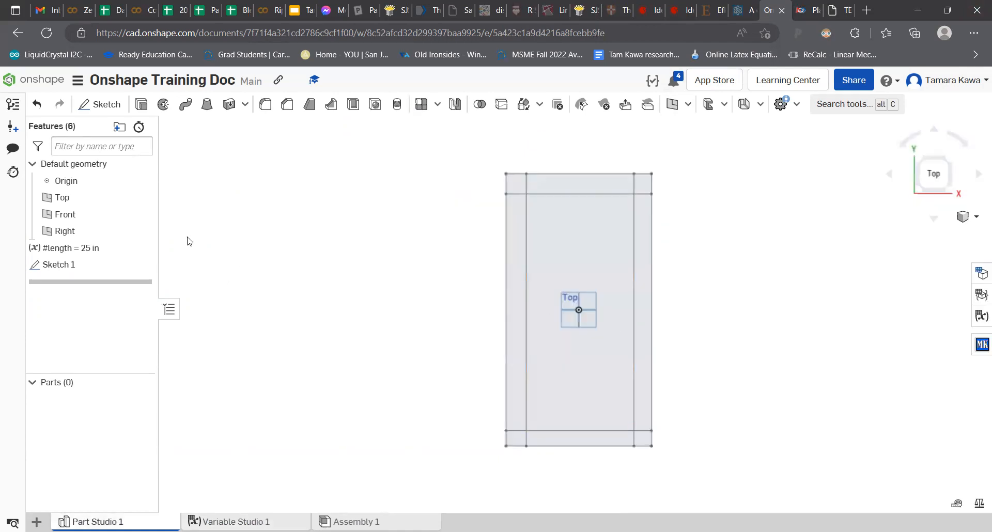
{"action": "double_click", "coordinate": [65, 266]}
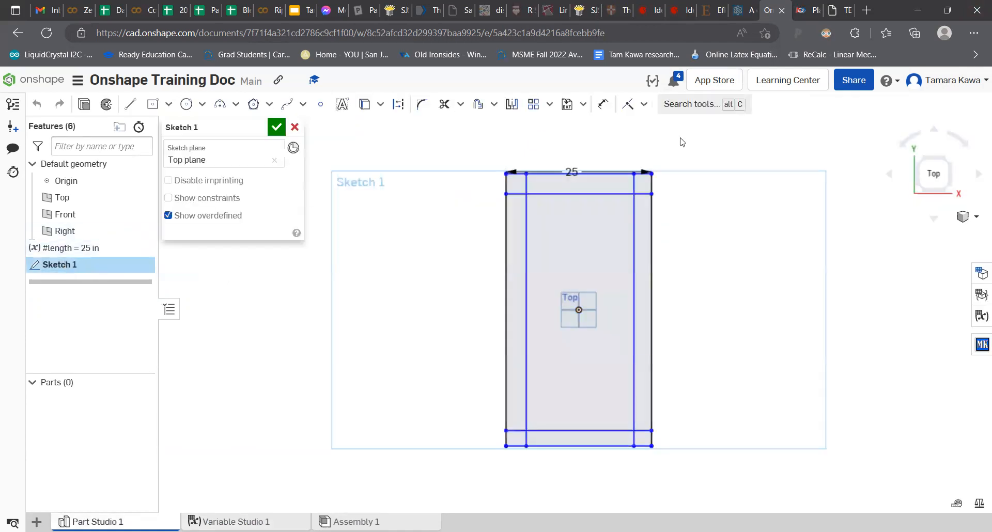
{"action": "left_click", "coordinate": [600, 105]}
{"action": "left_click", "coordinate": [508, 278]}
{"action": "left_click", "coordinate": [461, 267]}
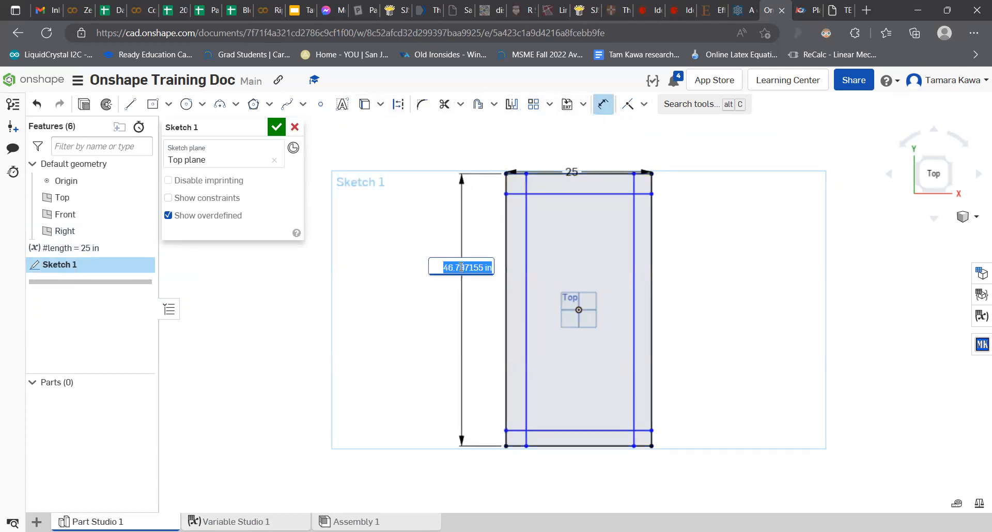
- Create a Length feature variable named w with value 28 in from the left-edge dimension
{"action": "type", "text": "#w"}
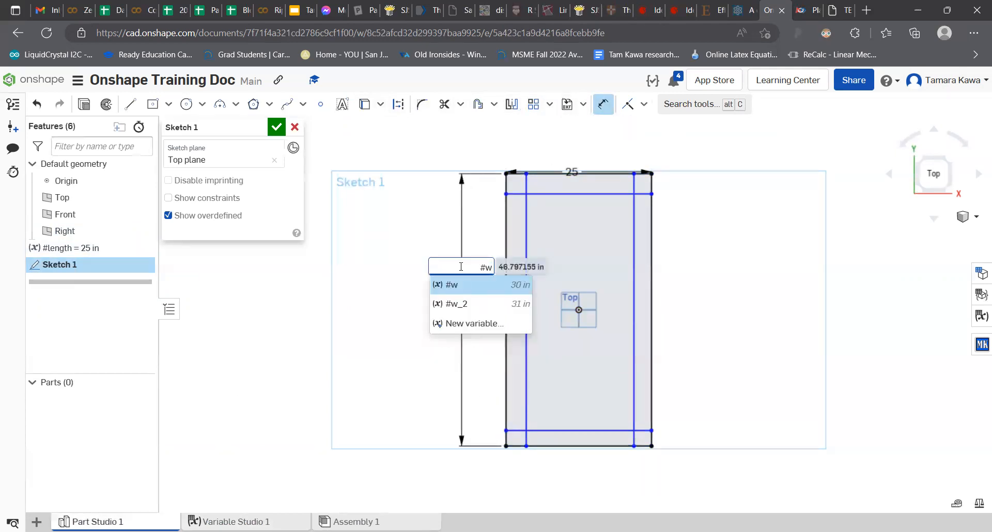
{"action": "left_click", "coordinate": [440, 324]}
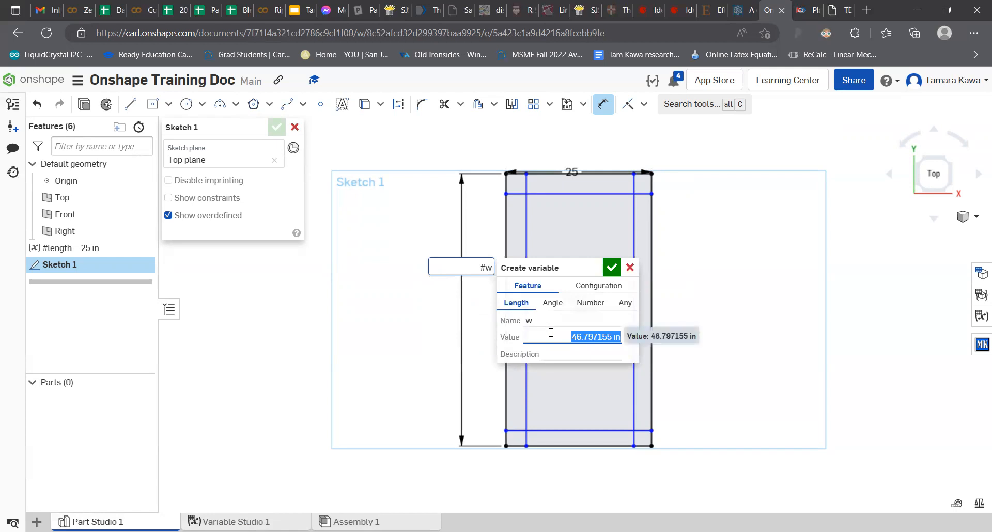
{"action": "type", "text": "28 in"}
{"action": "key", "text": "Return"}
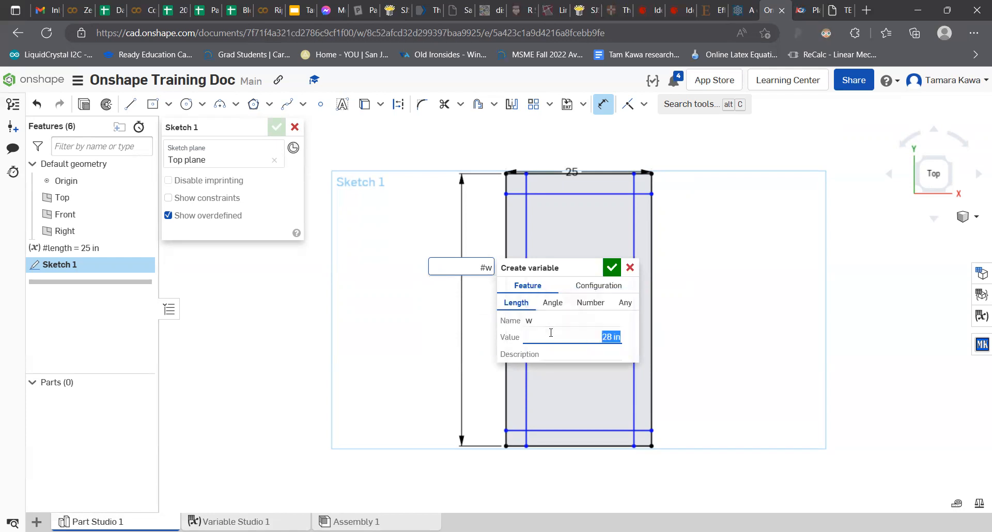
{"action": "left_click", "coordinate": [611, 267]}
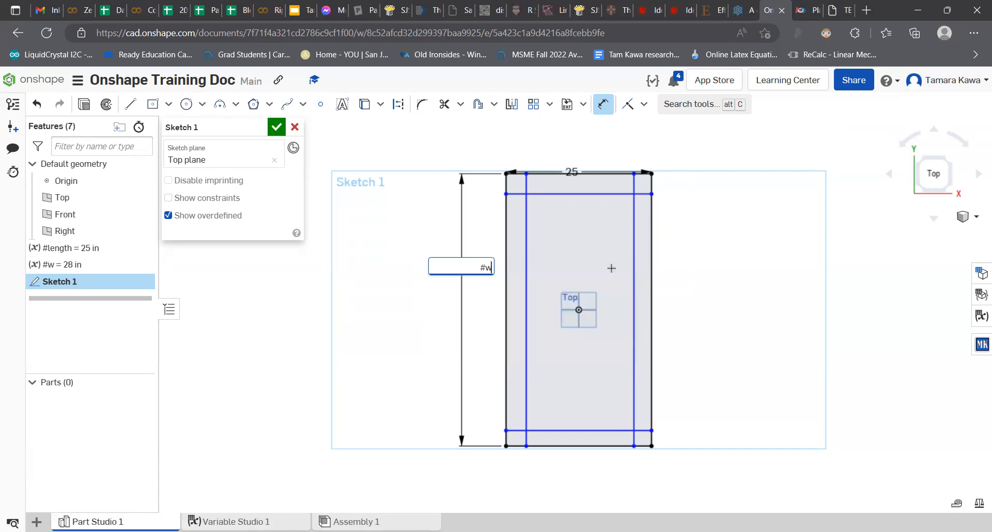
- Drive the rectangle's left-edge dimension with the variable #w
{"action": "left_click", "coordinate": [67, 265]}
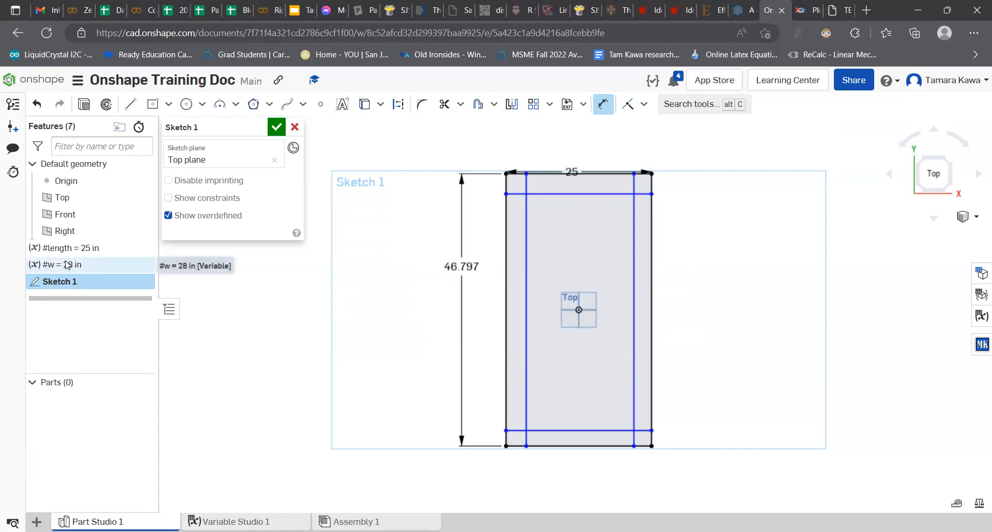
{"action": "double_click", "coordinate": [463, 266]}
{"action": "type", "text": "#w"}
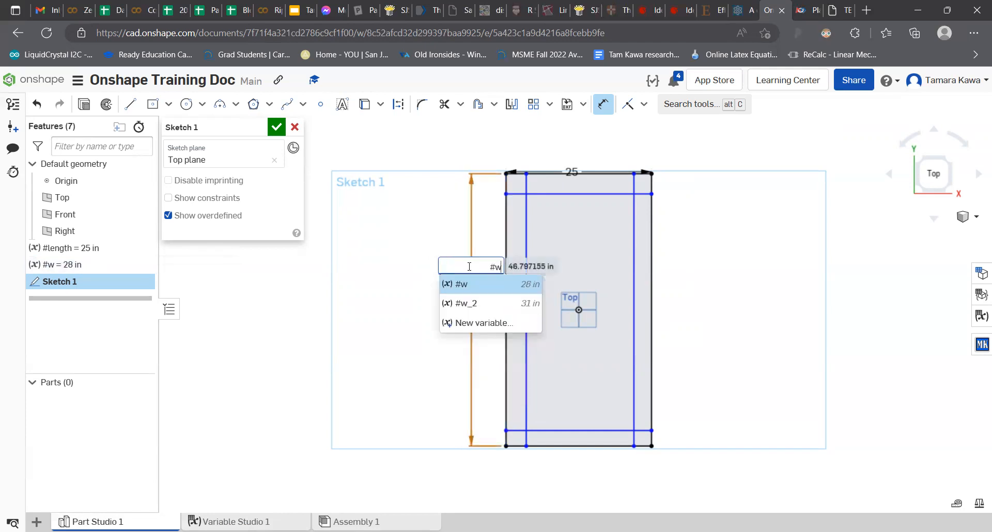
{"action": "left_click", "coordinate": [462, 285]}
{"action": "key", "text": "Return"}
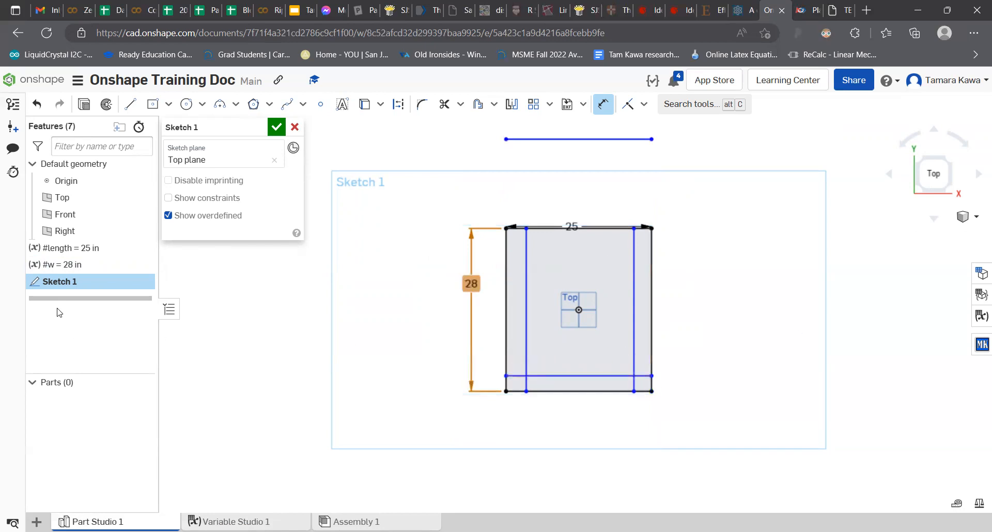
- Add a Length variable named length with the value 12 in to Variable Studio 1
{"action": "left_click", "coordinate": [981, 295]}
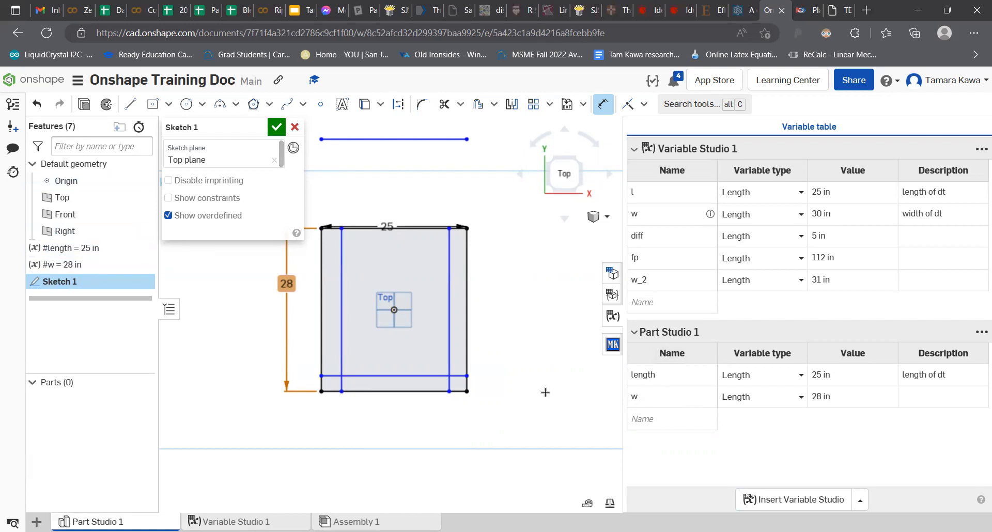
{"action": "left_click", "coordinate": [231, 521]}
{"action": "left_click", "coordinate": [396, 307]}
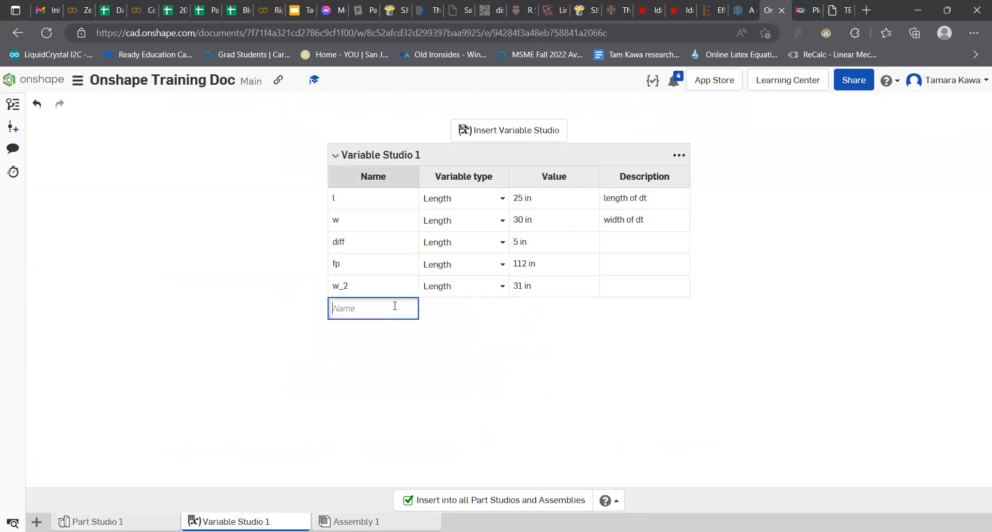
{"action": "type", "text": "length"}
{"action": "key", "text": "Return"}
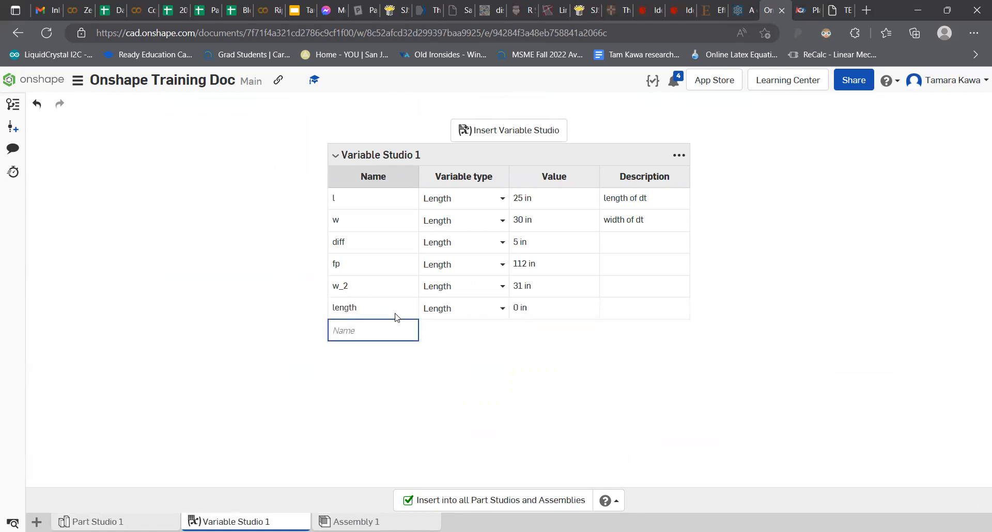
{"action": "left_click", "coordinate": [514, 309]}
{"action": "type", "text": "12"}
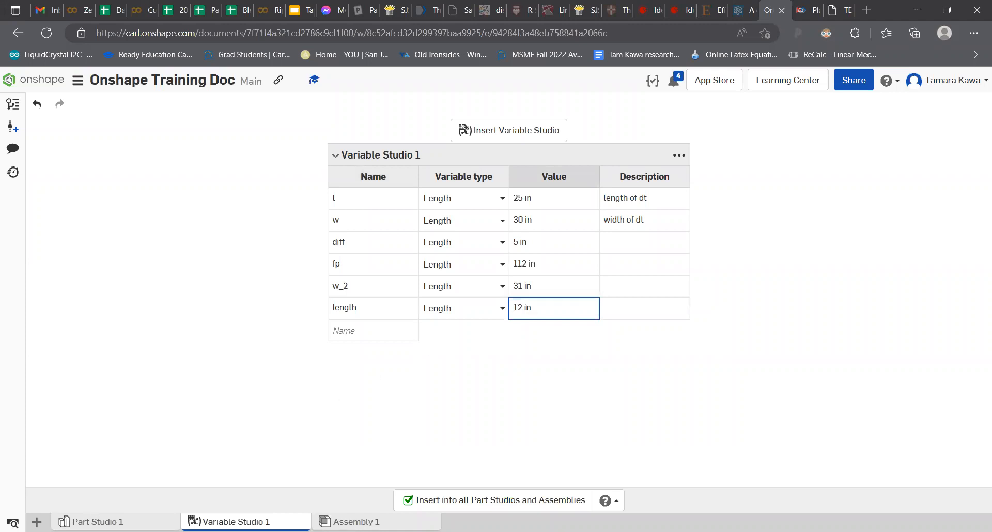
- Examine the notices on length and w in Part Studio 1's variable table, and hide the table
{"action": "left_click", "coordinate": [90, 522]}
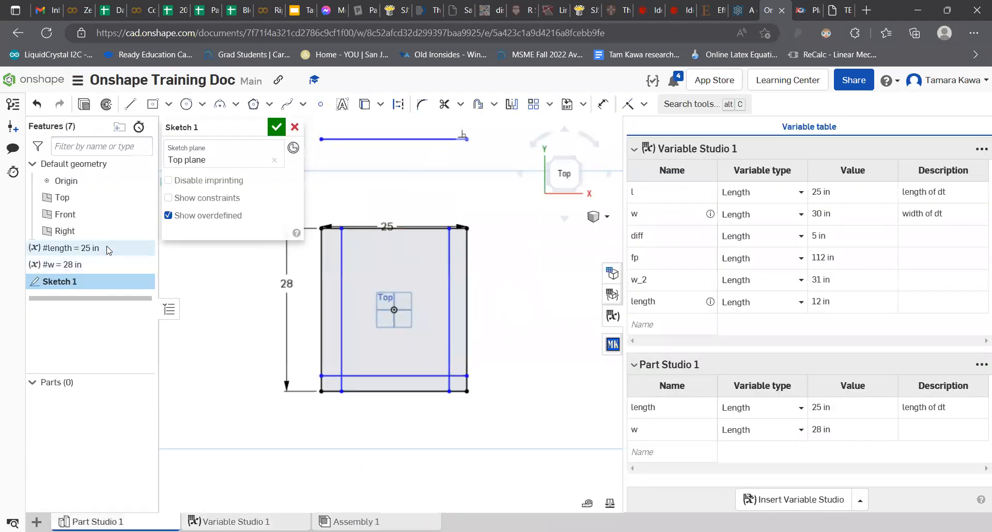
{"action": "mouse_move", "coordinate": [710, 306]}
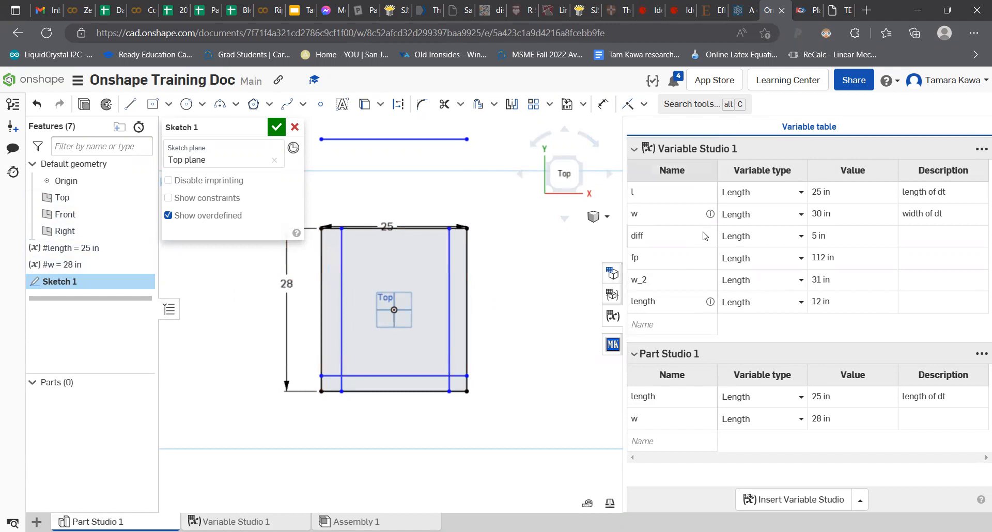
{"action": "mouse_move", "coordinate": [710, 214]}
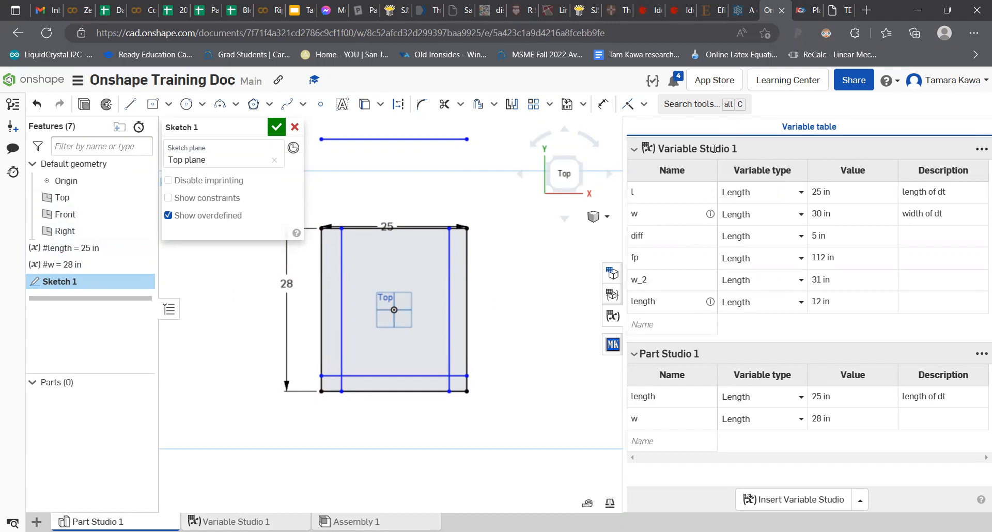
{"action": "left_click", "coordinate": [612, 316]}
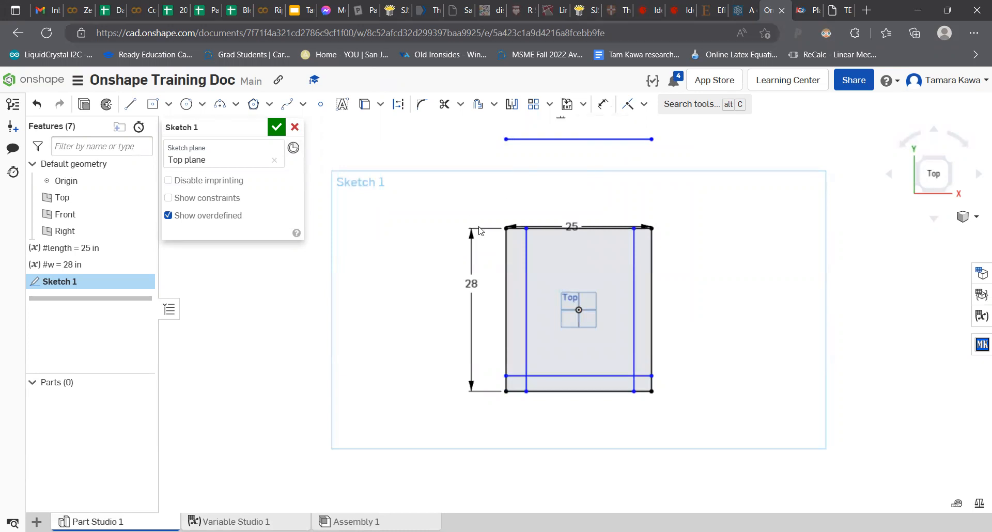
- Move the detached horizontal line from above the rectangle to just below its top edge in Sketch 1
{"action": "left_click", "coordinate": [603, 104]}
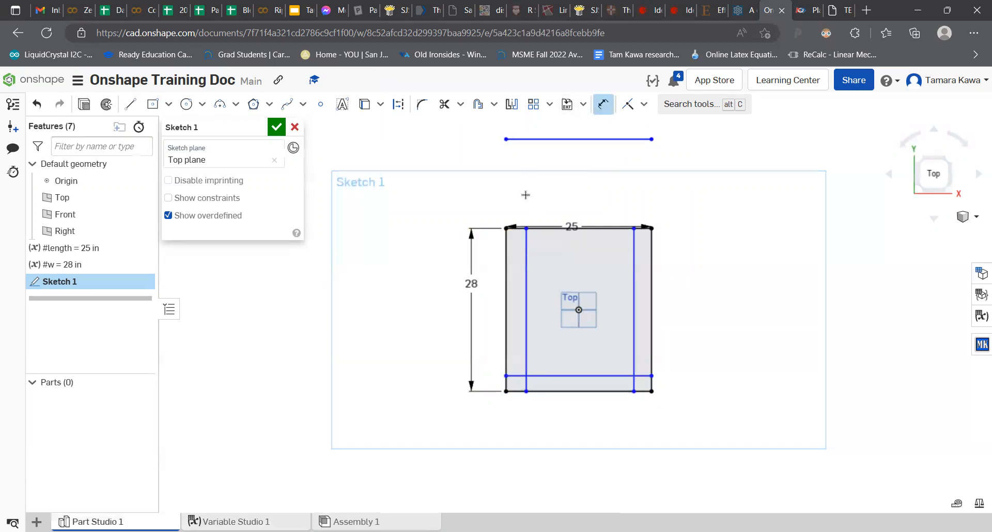
{"action": "left_click", "coordinate": [527, 261]}
{"action": "key", "text": "Escape"}
{"action": "left_click_drag", "start_coordinate": [526, 147], "coordinate": [547, 245]}
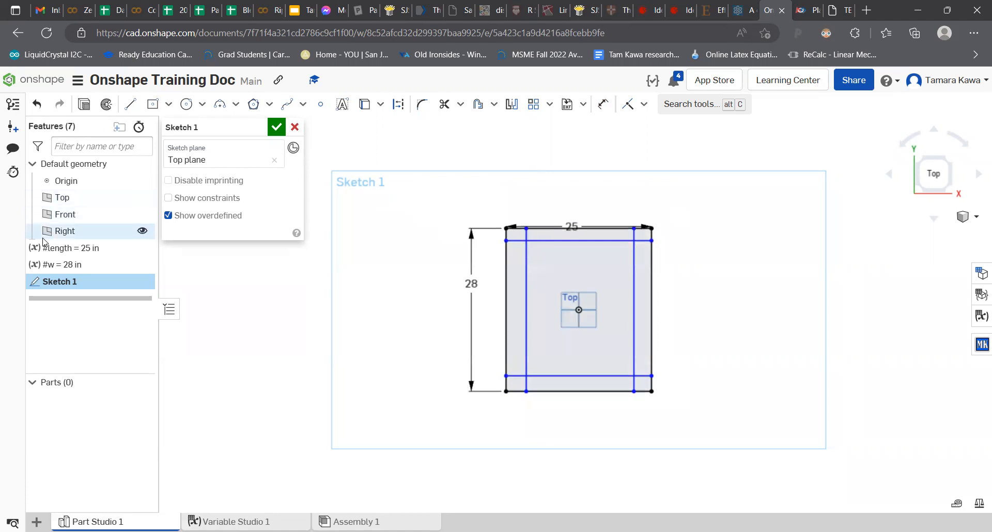
- Add a Length variable named bw with the value 1 in to Variable Studio 1
{"action": "left_click", "coordinate": [188, 517]}
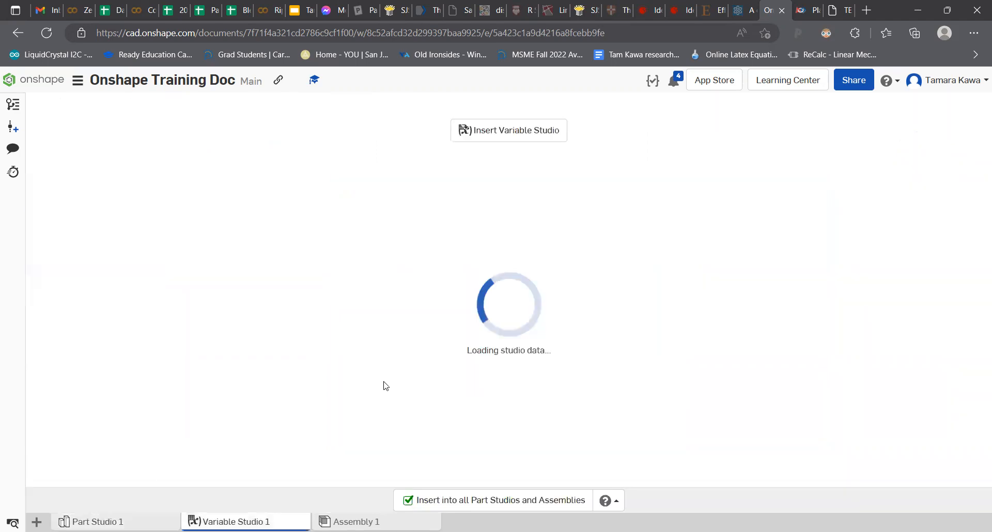
{"action": "left_click", "coordinate": [389, 323]}
{"action": "type", "text": "bw"}
{"action": "key", "text": "Return"}
{"action": "left_click", "coordinate": [554, 340]}
{"action": "left_click", "coordinate": [530, 334]}
{"action": "type", "text": "1 in"}
{"action": "key", "text": "Return"}
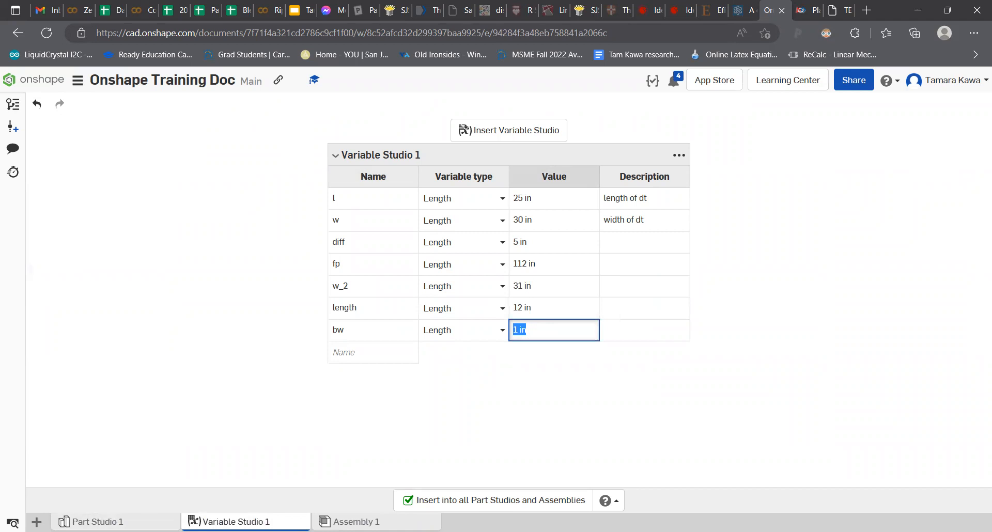
- In Part Studio 1's Sketch 1, dimension the rectangle's left edge to the adjacent inner vertical line with the variable #bw
{"action": "left_click", "coordinate": [91, 522]}
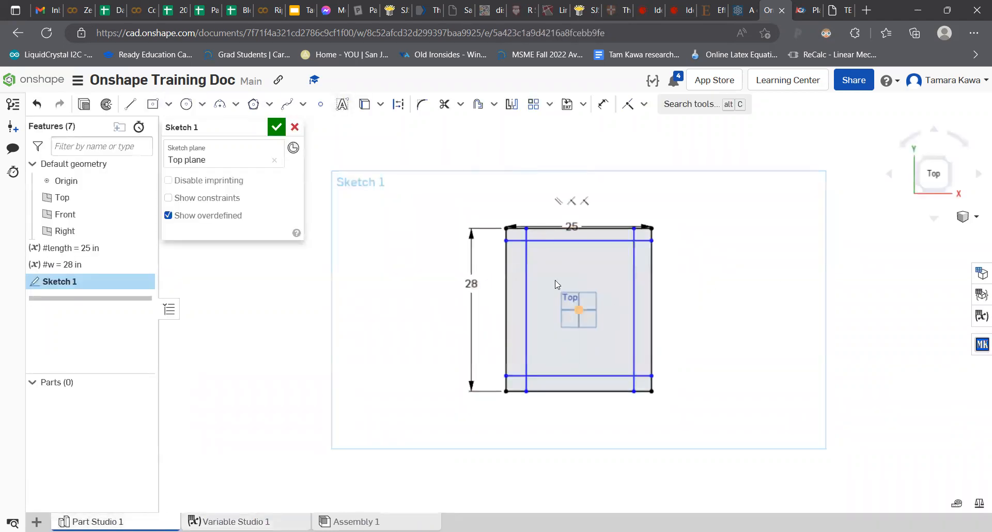
{"action": "left_click", "coordinate": [603, 104]}
{"action": "left_click", "coordinate": [506, 262]}
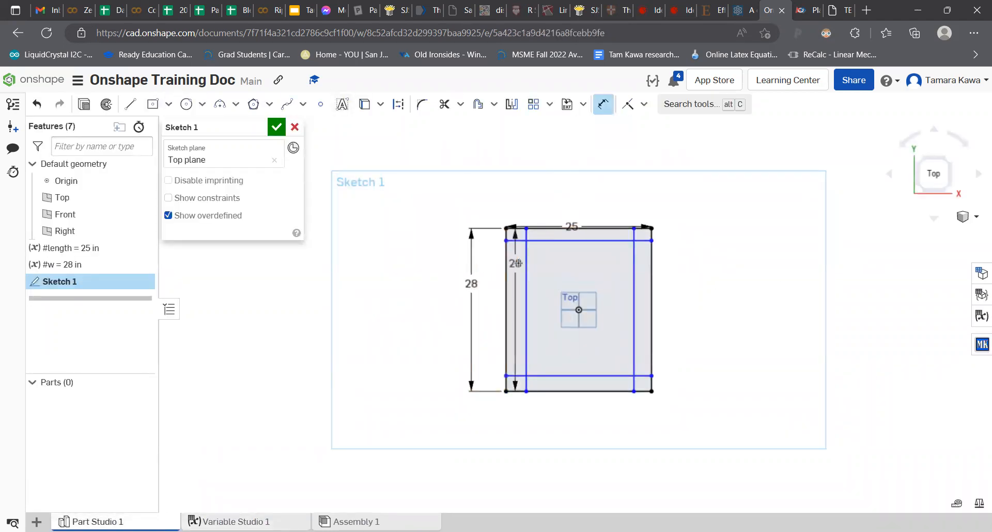
{"action": "left_click", "coordinate": [526, 263]}
{"action": "left_click", "coordinate": [532, 196]}
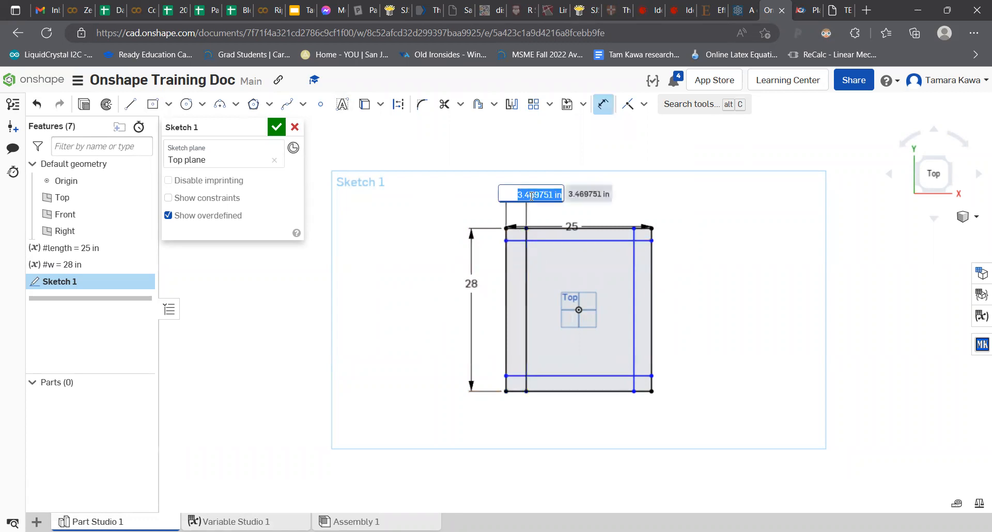
{"action": "type", "text": "#bw"}
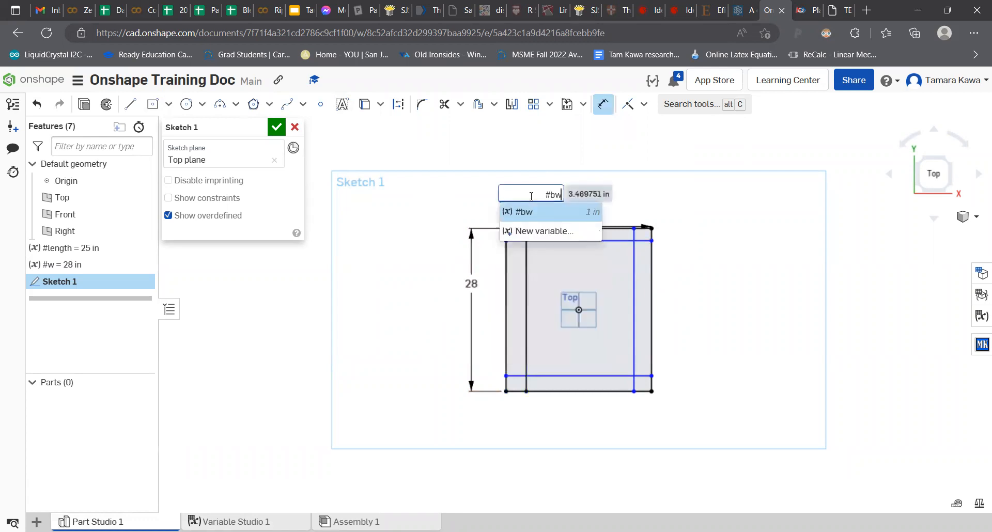
{"action": "key", "text": "Return"}
- Dimension the spacing between the right inner vertical line and the rectangle's right edge with #bw
{"action": "left_click", "coordinate": [635, 273]}
{"action": "left_click", "coordinate": [651, 274]}
{"action": "left_click", "coordinate": [643, 199]}
{"action": "type", "text": "#bw"}
{"action": "key", "text": "Return"}
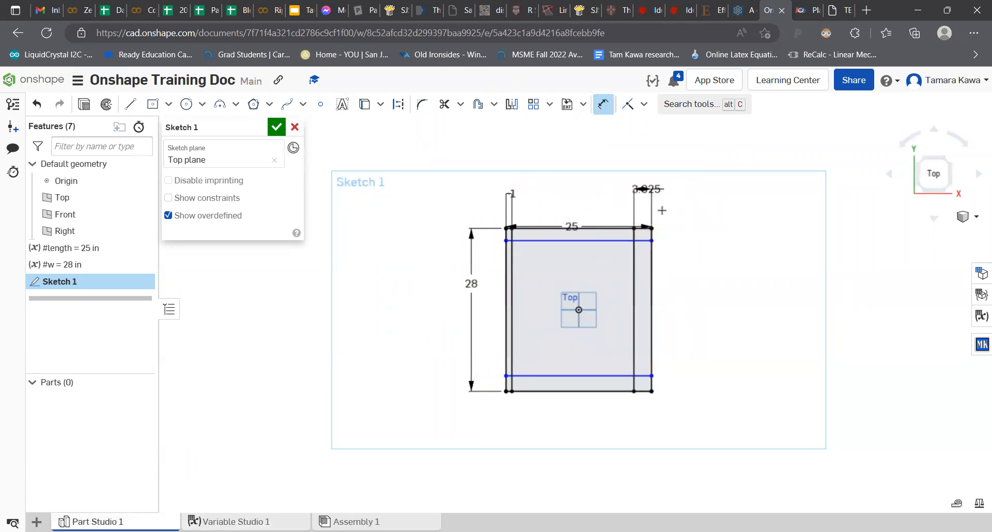
- Dimension the spacing between the rectangle's top edge and the upper inner horizontal line with #bw
{"action": "left_click", "coordinate": [577, 228]}
{"action": "left_click", "coordinate": [573, 240]}
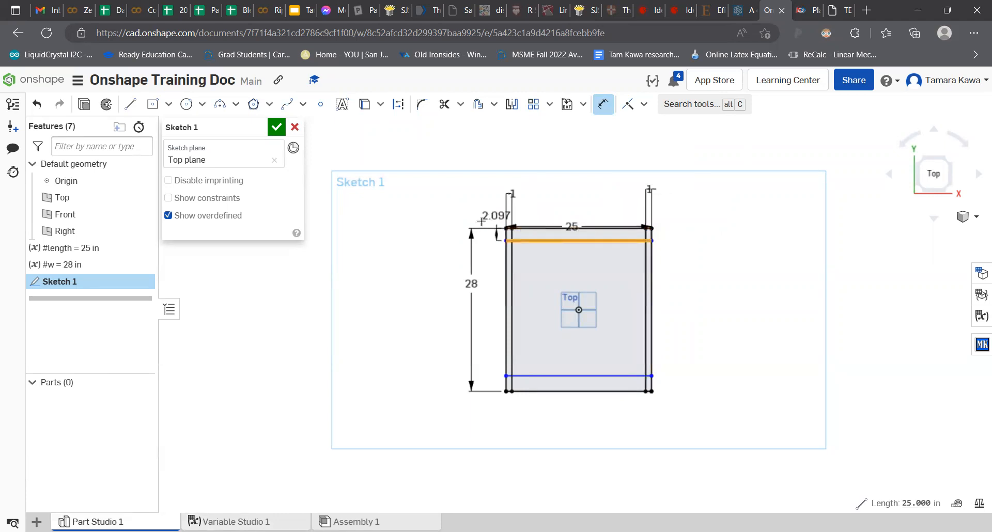
{"action": "left_click", "coordinate": [438, 235]}
{"action": "type", "text": "#bw"}
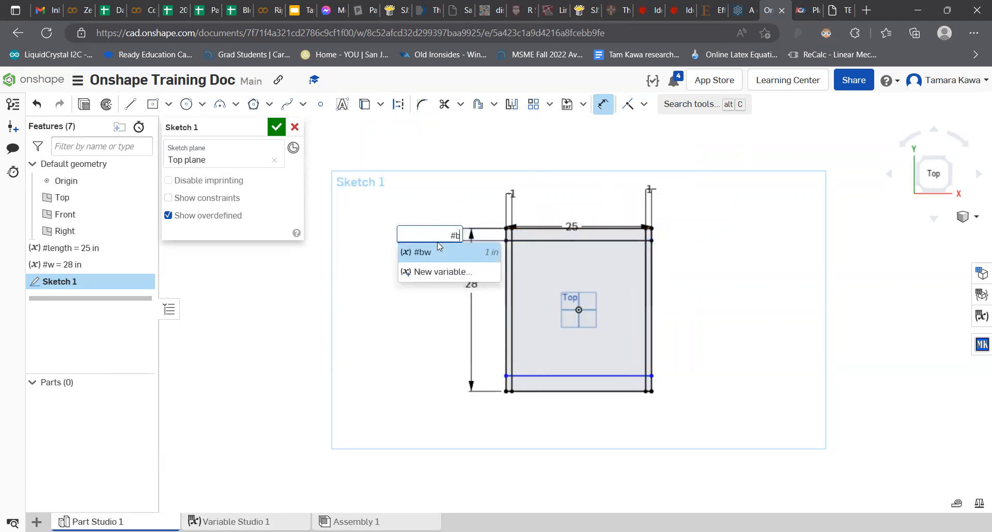
{"action": "key", "text": "Return"}
- Dimension the spacing between the rectangle's bottom edge and the lower inner horizontal line with #bw, and finish Sketch 1
{"action": "left_click", "coordinate": [565, 391]}
{"action": "left_click", "coordinate": [405, 394]}
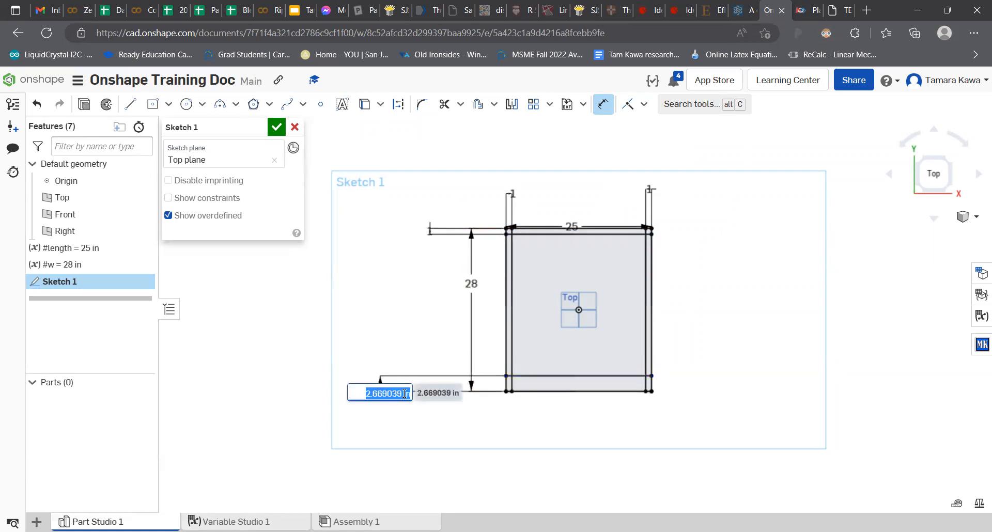
{"action": "type", "text": "#bw"}
{"action": "key", "text": "Return"}
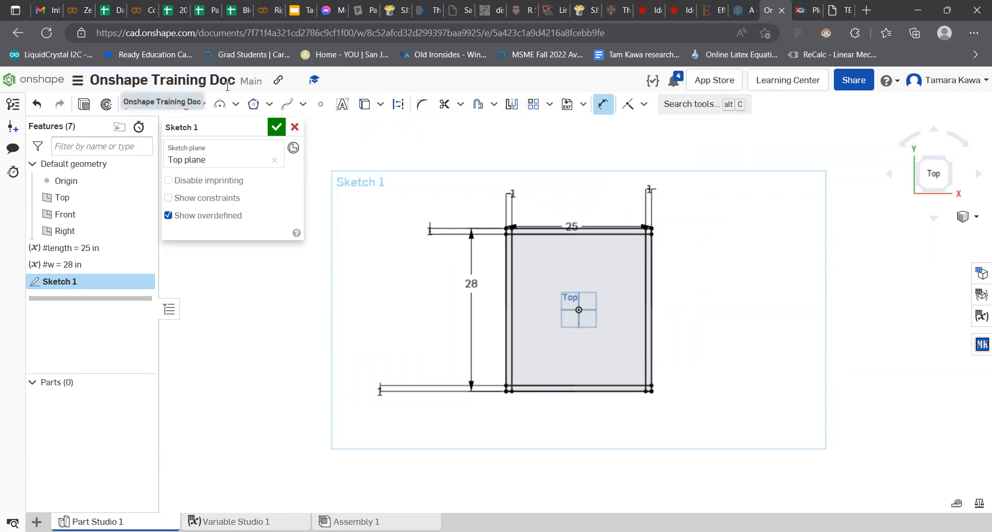
{"action": "left_click", "coordinate": [275, 126]}
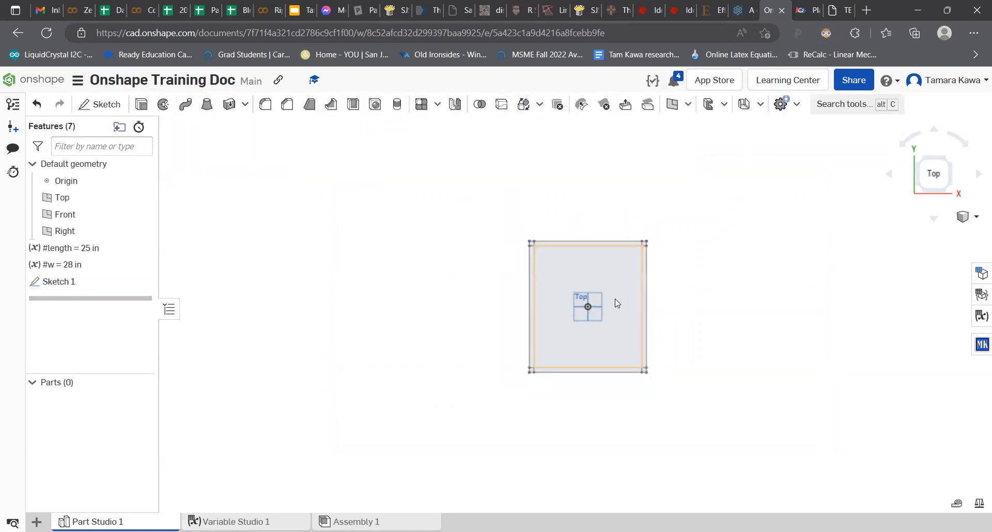
{"action": "key", "text": "f"}
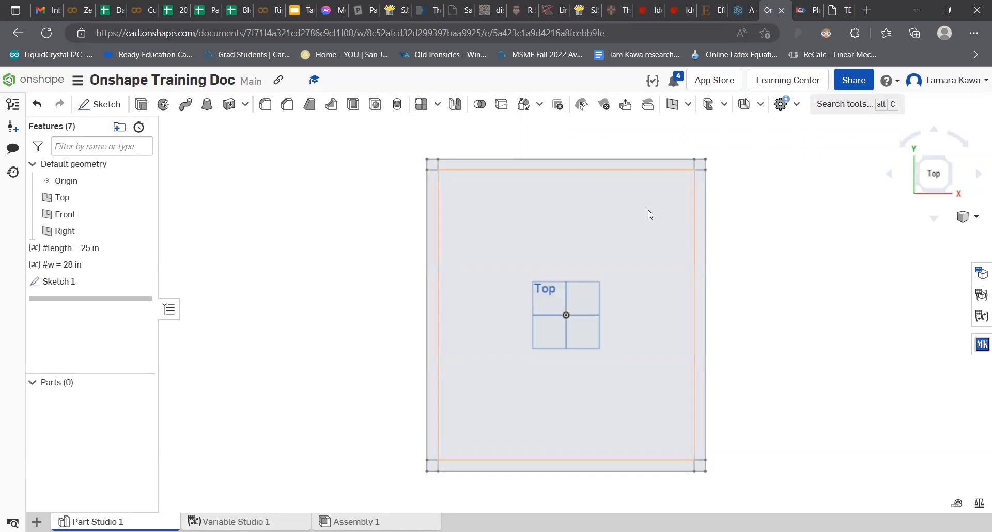
{"action": "left_click", "coordinate": [115, 108]}
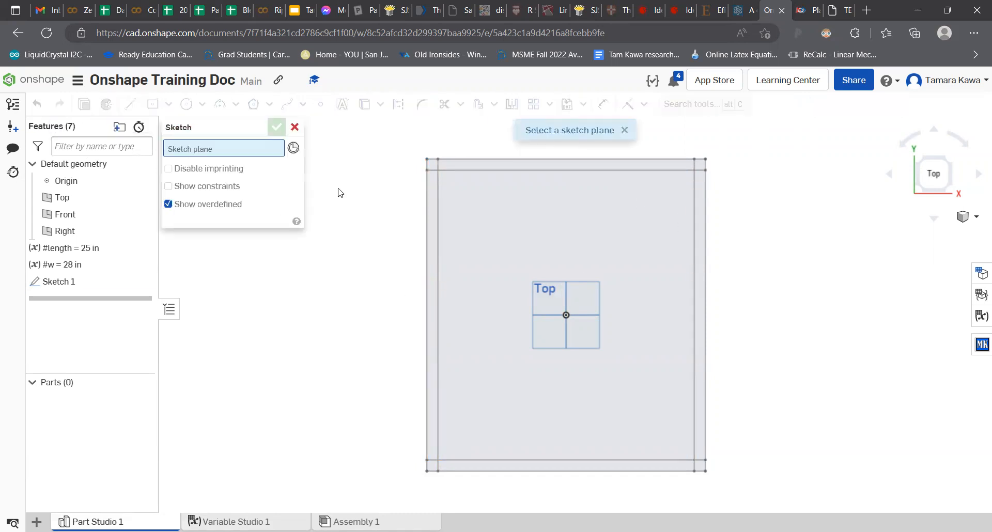
{"action": "left_click", "coordinate": [567, 254]}
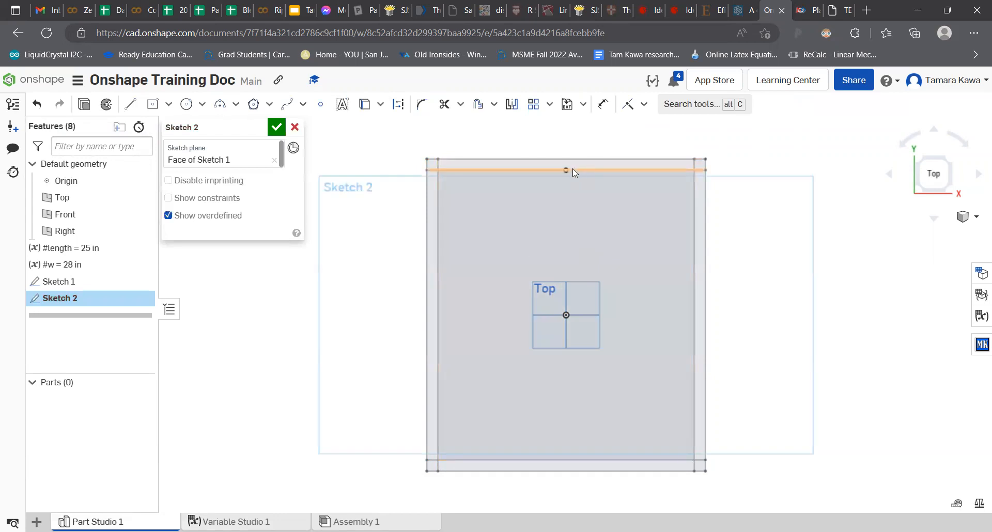
{"action": "left_click", "coordinate": [294, 127]}
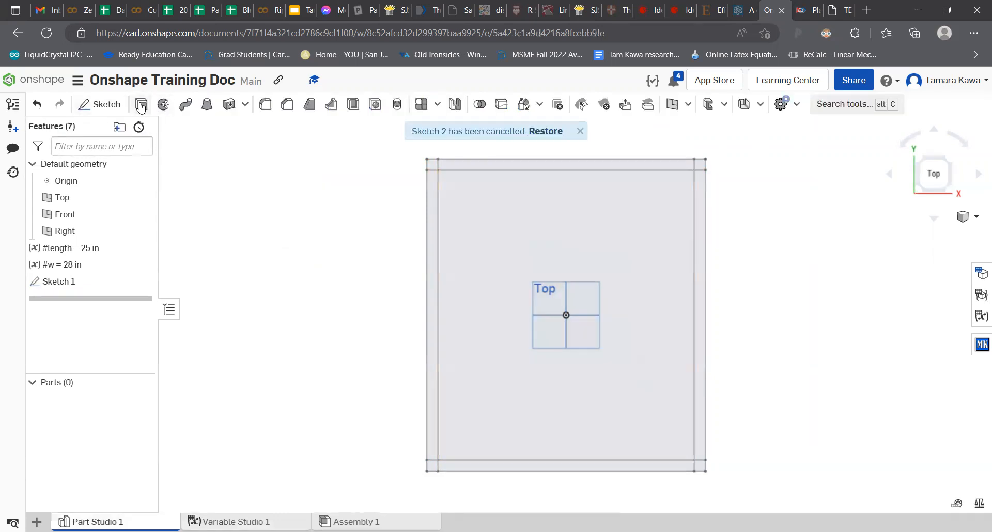
- Extrude the frame's top strip and its two corner squares as a new solid, blind and symmetric with a 2 in depth
{"action": "left_click", "coordinate": [141, 105]}
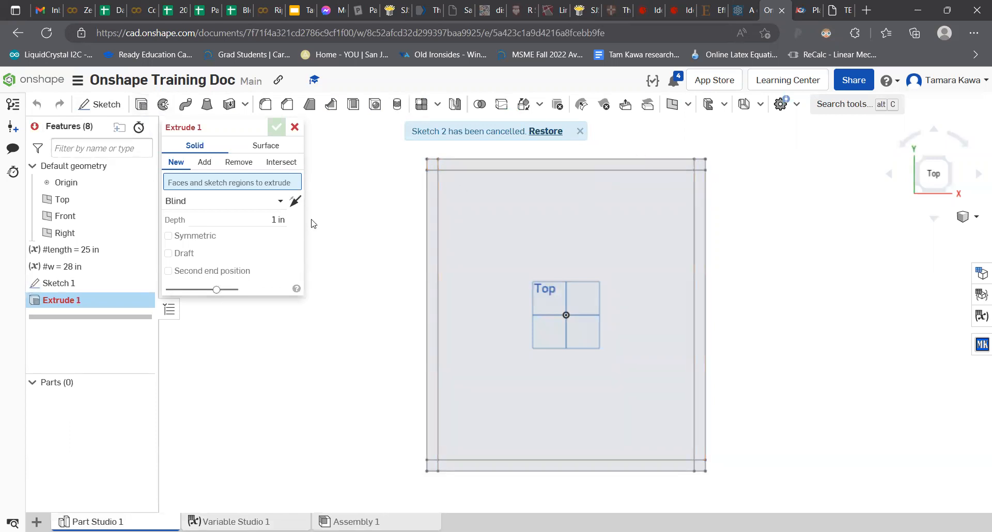
{"action": "left_click", "coordinate": [429, 164]}
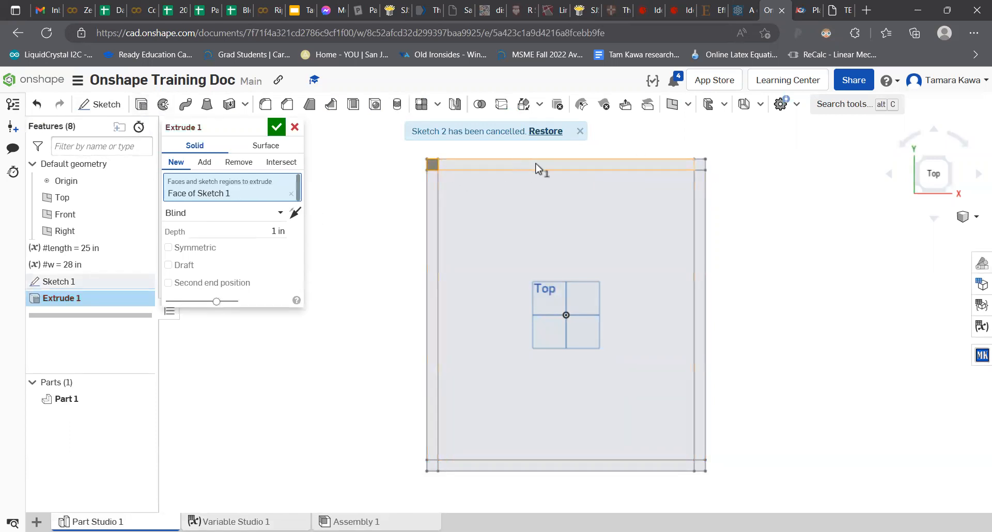
{"action": "left_click", "coordinate": [701, 165]}
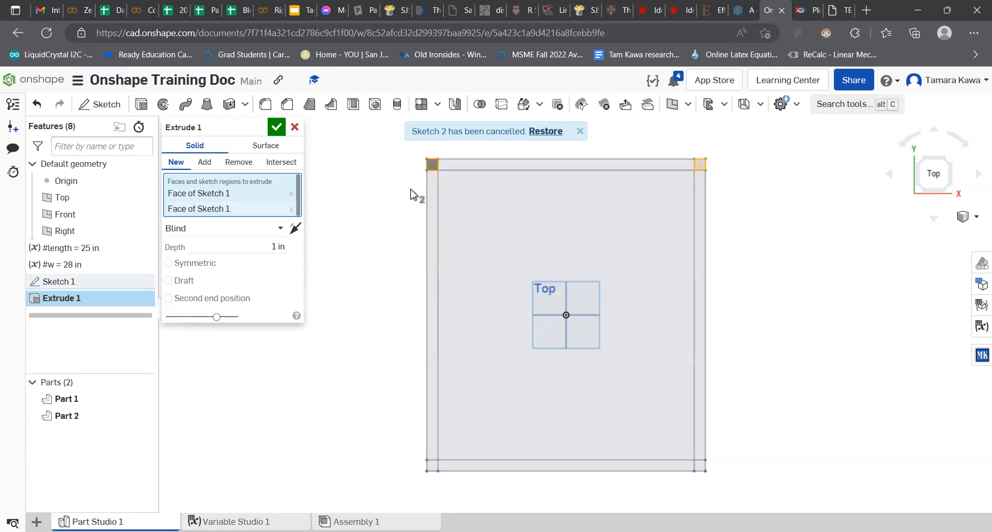
{"action": "left_click", "coordinate": [468, 166]}
{"action": "right_click_drag", "start_coordinate": [370, 298], "coordinate": [435, 231]}
{"action": "left_click", "coordinate": [228, 261]}
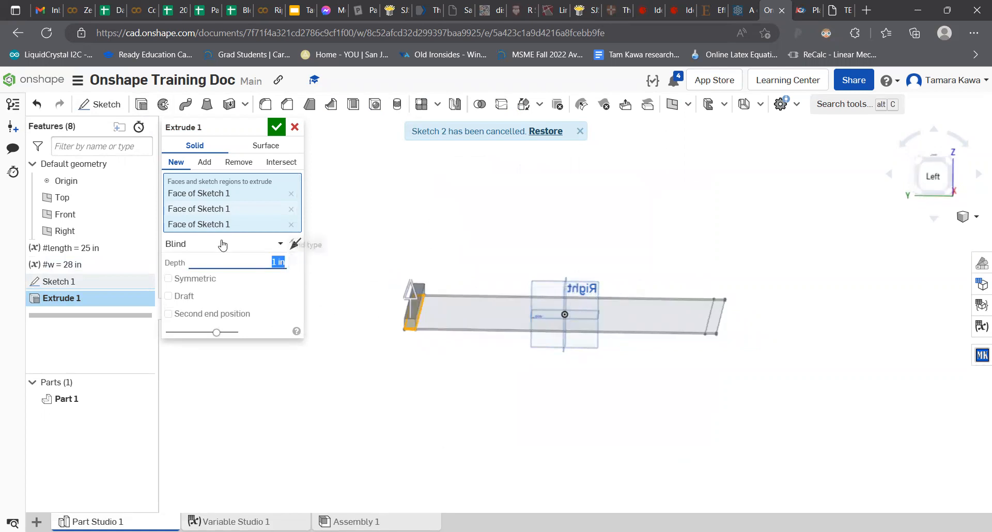
{"action": "key", "text": "Up"}
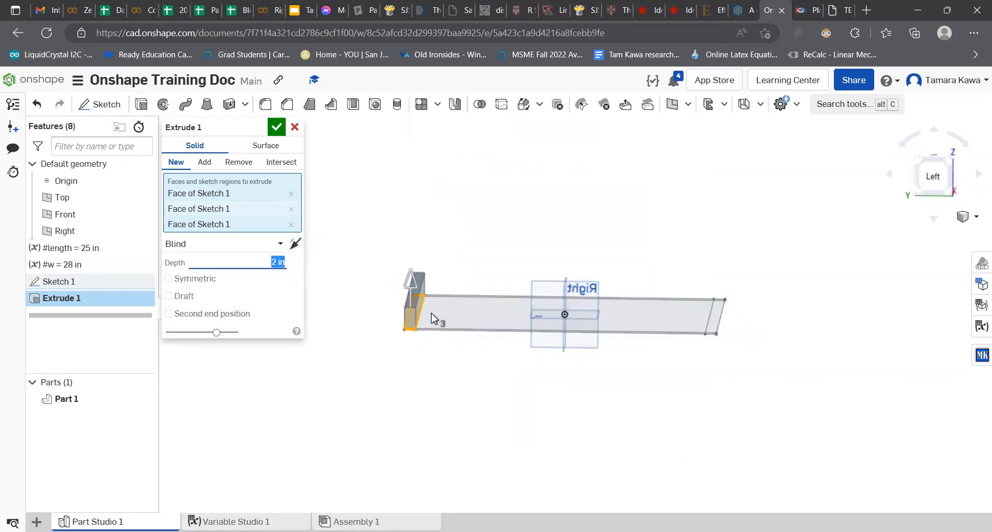
{"action": "left_click", "coordinate": [194, 278]}
{"action": "right_click_drag", "start_coordinate": [547, 198], "coordinate": [386, 330]}
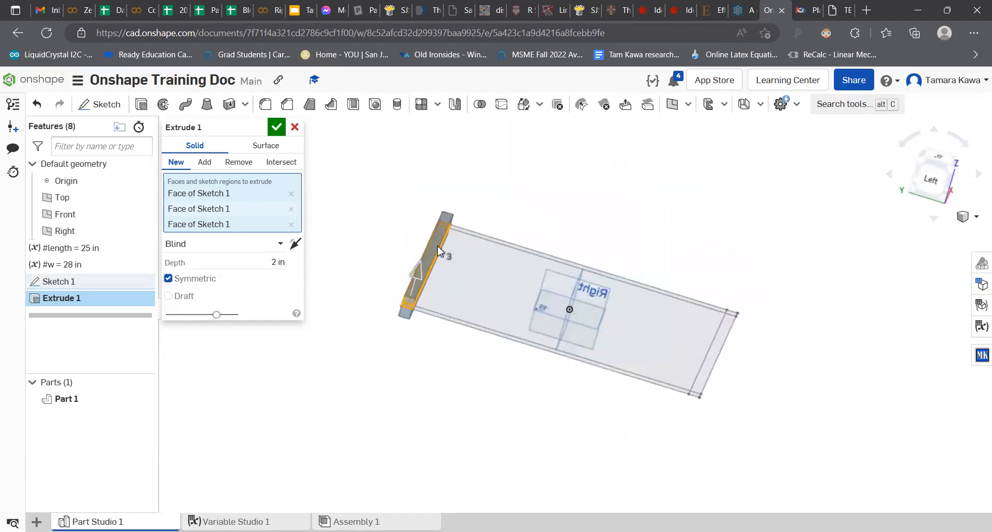
{"action": "left_click", "coordinate": [275, 128]}
- Show Sketch 1 again alongside the extruded bar
{"action": "right_click_drag", "start_coordinate": [399, 192], "coordinate": [239, 178]}
{"action": "mouse_move", "coordinate": [268, 249]}
{"action": "right_mouse_down"}
{"action": "mouse_move", "coordinate": [263, 266]}
{"action": "mouse_move", "coordinate": [248, 261]}
{"action": "mouse_move", "coordinate": [269, 263]}
{"action": "right_mouse_up"}
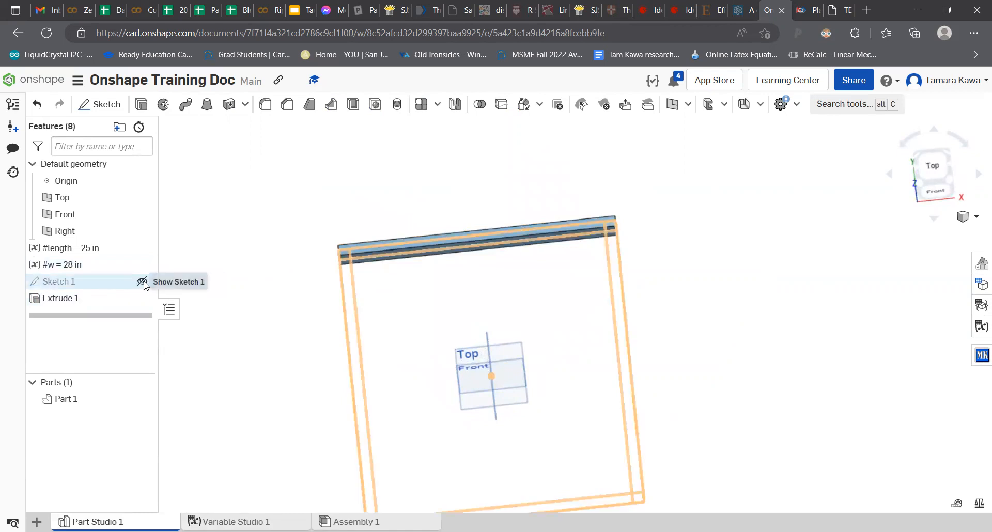
{"action": "left_click", "coordinate": [143, 283]}
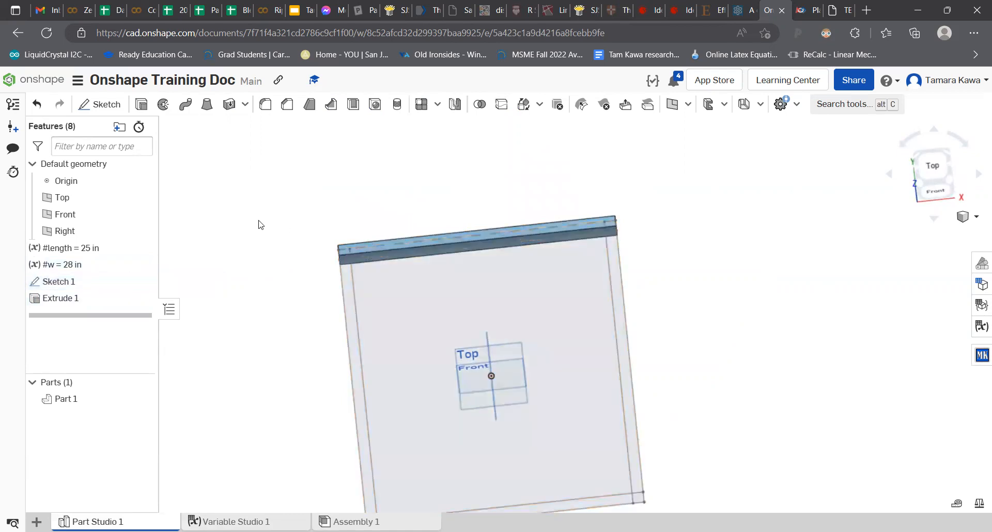
- Rename Part 1 as "DTBar, width"
{"action": "scroll", "coordinate": [289, 297], "scroll_direction": "down", "scroll_amount": 5}
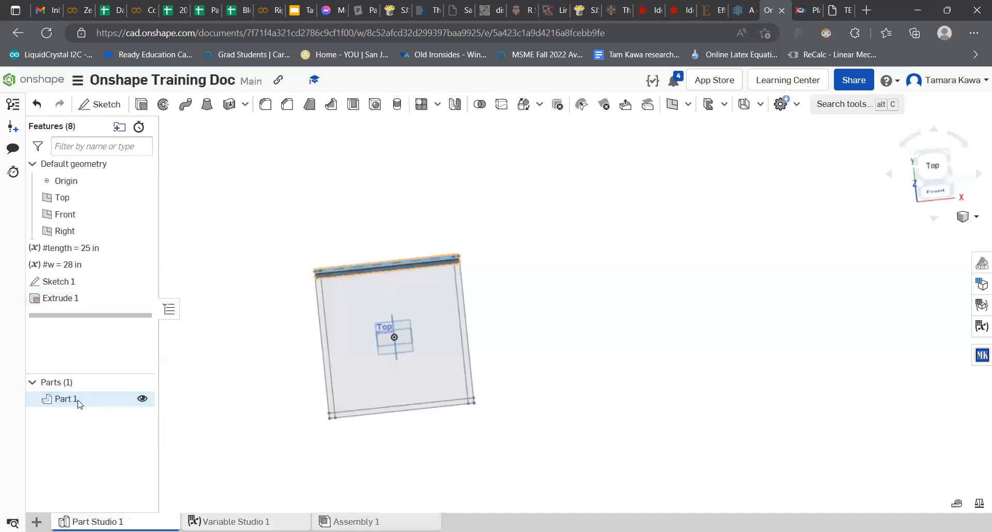
{"action": "right_click", "coordinate": [66, 402]}
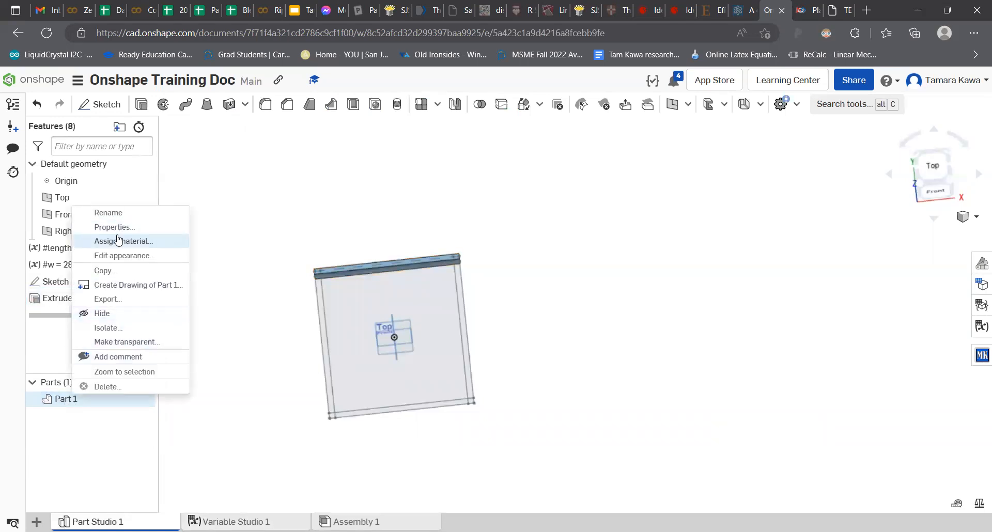
{"action": "left_click", "coordinate": [109, 213]}
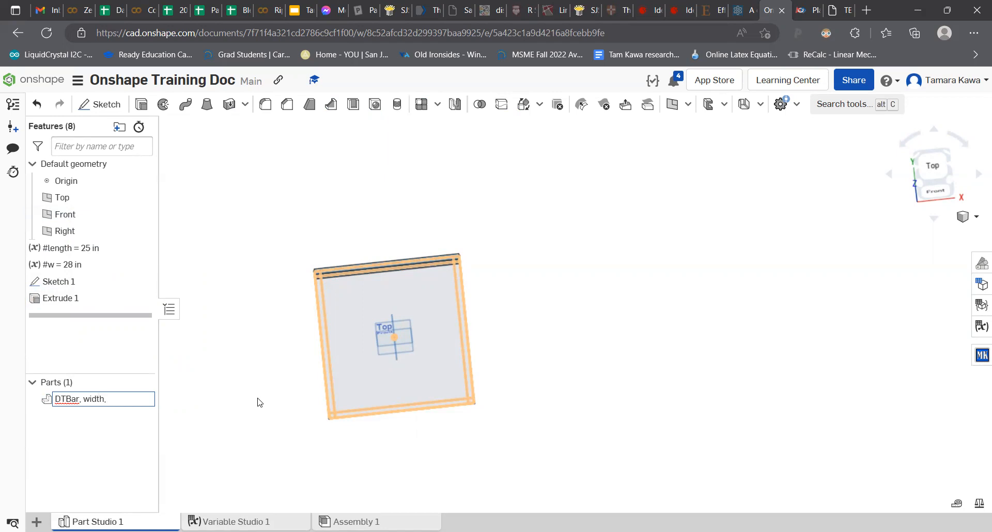
{"action": "key", "text": "Return"}
{"action": "left_click", "coordinate": [259, 403]}
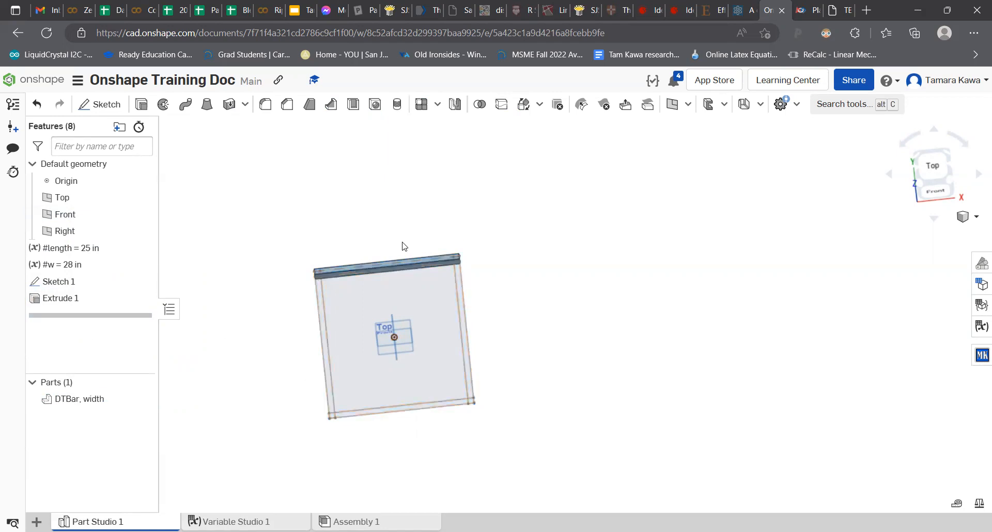
- Start a Tube Converter feature and select the DTBar, width body to convert
{"action": "scroll", "coordinate": [515, 417], "scroll_direction": "up", "scroll_amount": 5}
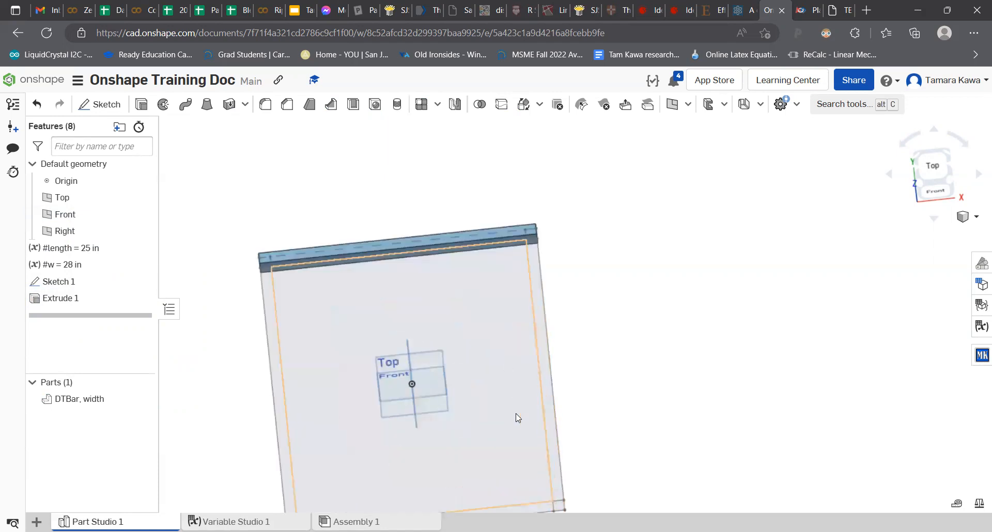
{"action": "right_click_drag", "start_coordinate": [554, 390], "coordinate": [413, 372]}
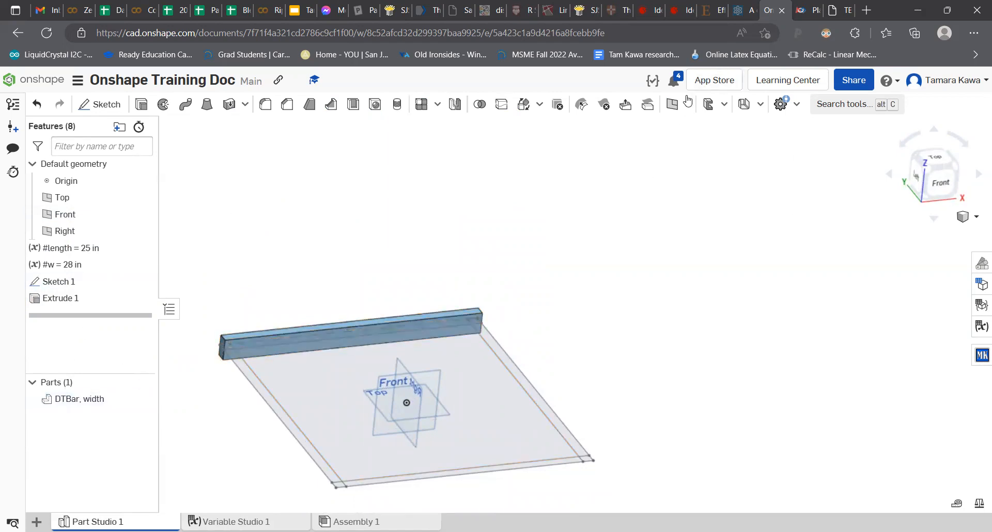
{"action": "left_click", "coordinate": [798, 107]}
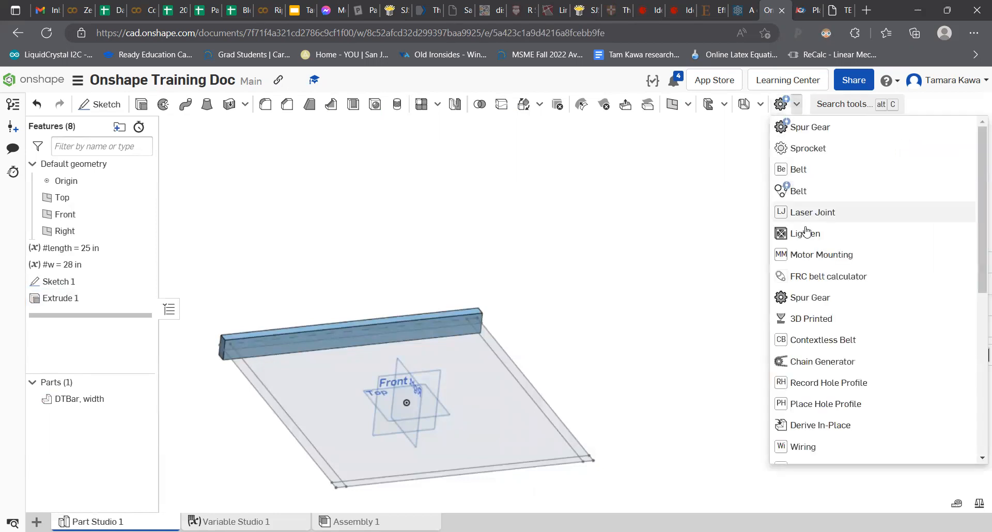
{"action": "scroll", "coordinate": [826, 365], "scroll_direction": "down", "scroll_amount": 1}
{"action": "scroll", "coordinate": [827, 372], "scroll_direction": "down", "scroll_amount": 6}
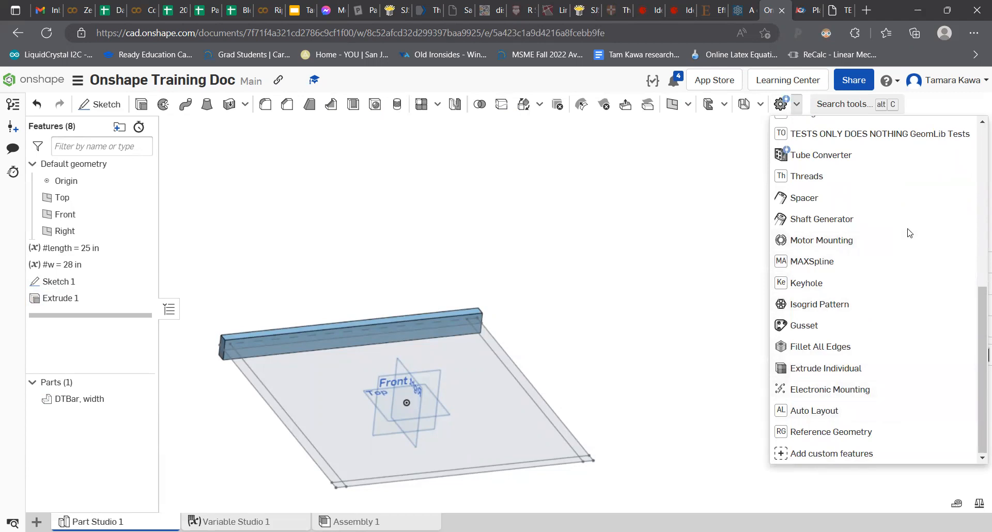
{"action": "scroll", "coordinate": [840, 248], "scroll_direction": "up", "scroll_amount": 2}
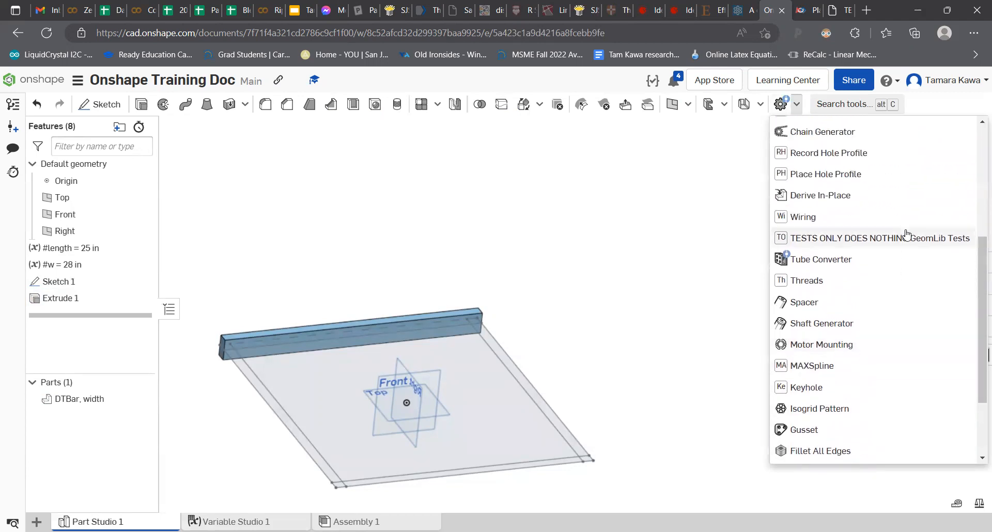
{"action": "left_click", "coordinate": [831, 262]}
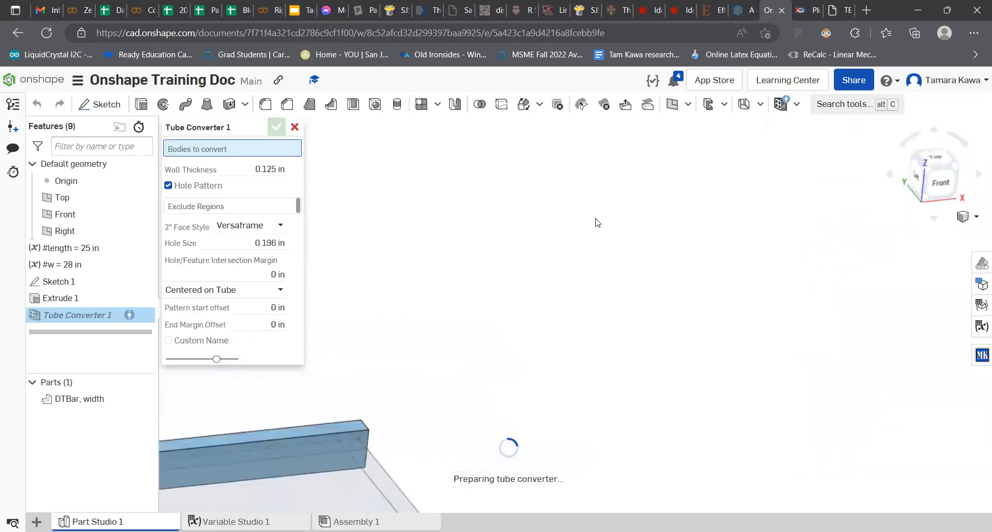
{"action": "scroll", "coordinate": [592, 228], "scroll_direction": "down", "scroll_amount": 5}
{"action": "scroll", "coordinate": [476, 272], "scroll_direction": "up", "scroll_amount": 5}
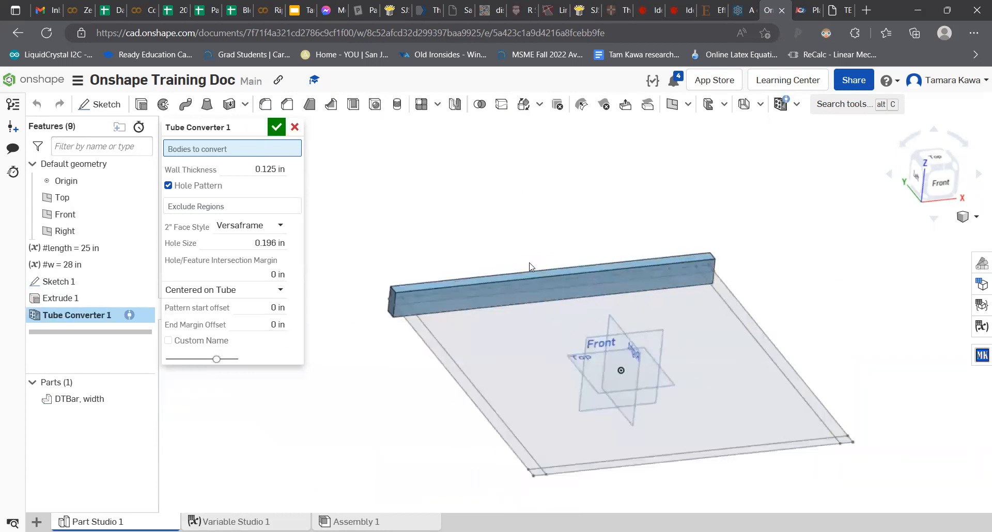
{"action": "left_click", "coordinate": [441, 289]}
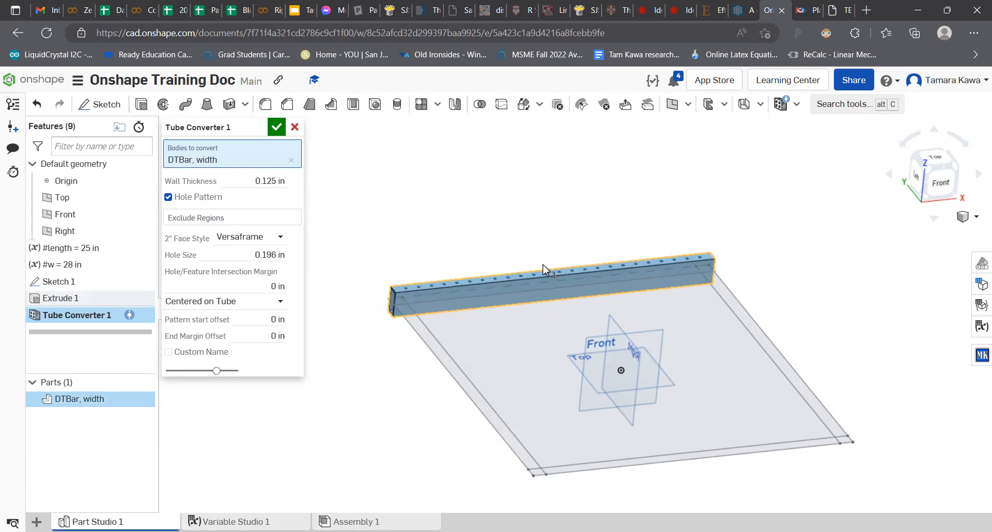
- Try the 1" Between Holes (4414) pattern as the tube's 2" face style
{"action": "scroll", "coordinate": [406, 289], "scroll_direction": "up", "scroll_amount": 5}
{"action": "scroll", "coordinate": [408, 289], "scroll_direction": "up", "scroll_amount": 3}
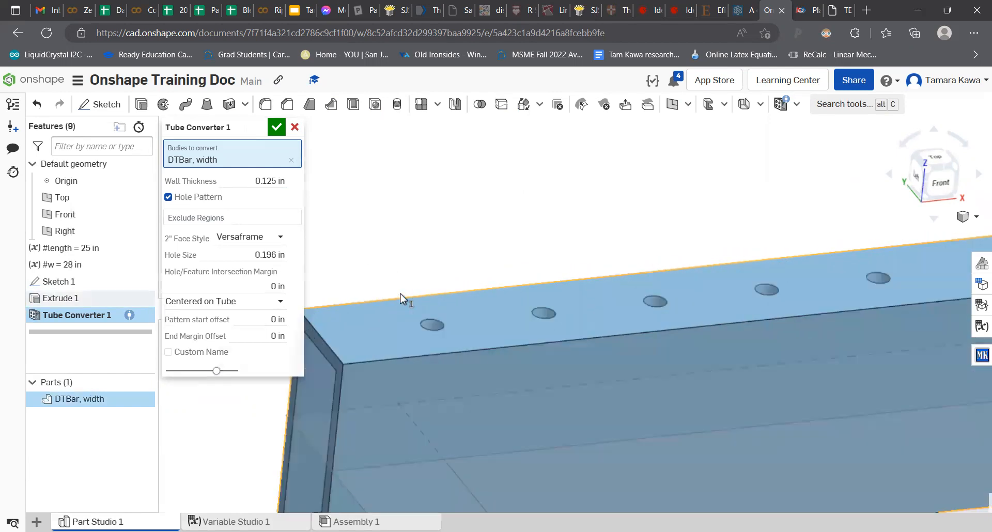
{"action": "scroll", "coordinate": [394, 296], "scroll_direction": "down", "scroll_amount": 5}
{"action": "right_click_drag", "start_coordinate": [288, 381], "coordinate": [552, 323]}
{"action": "right_click_drag", "start_coordinate": [613, 198], "coordinate": [345, 268]}
{"action": "scroll", "coordinate": [539, 182], "scroll_direction": "up", "scroll_amount": 3}
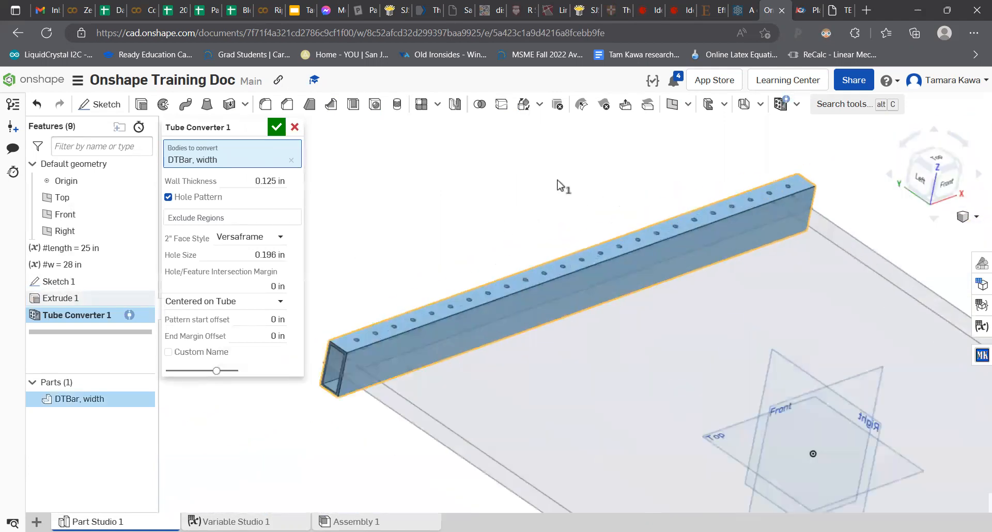
{"action": "left_click", "coordinate": [278, 235]}
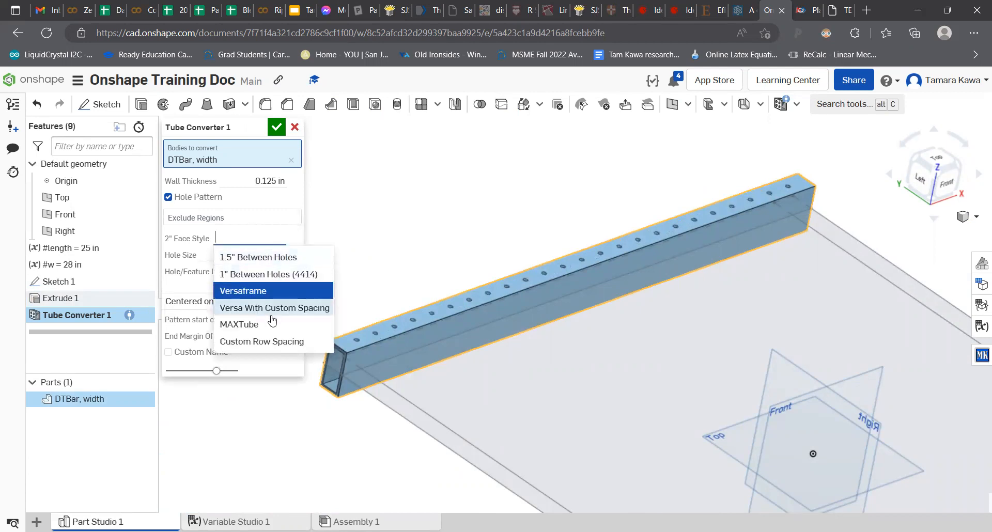
{"action": "left_click", "coordinate": [268, 276]}
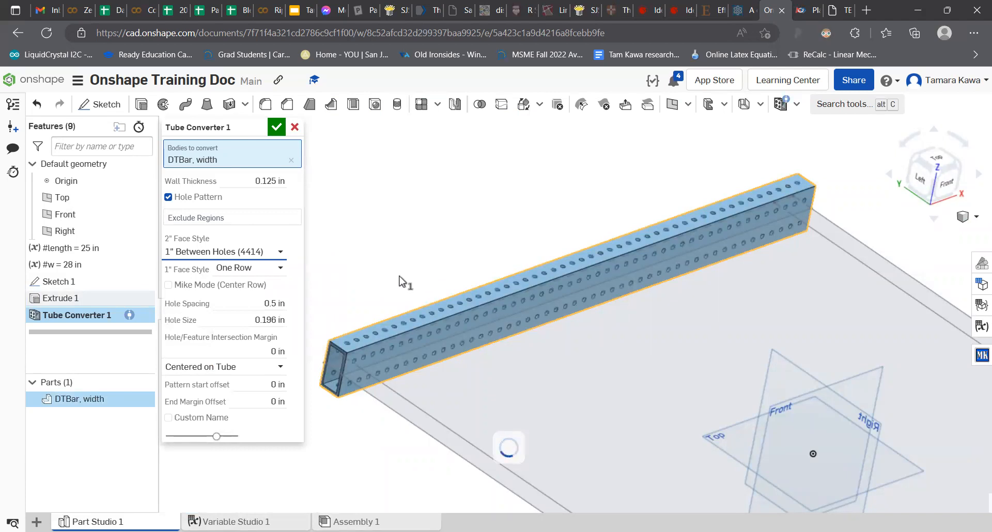
{"action": "key", "text": "shift+1"}
{"action": "right_click_drag", "start_coordinate": [357, 256], "coordinate": [309, 270]}
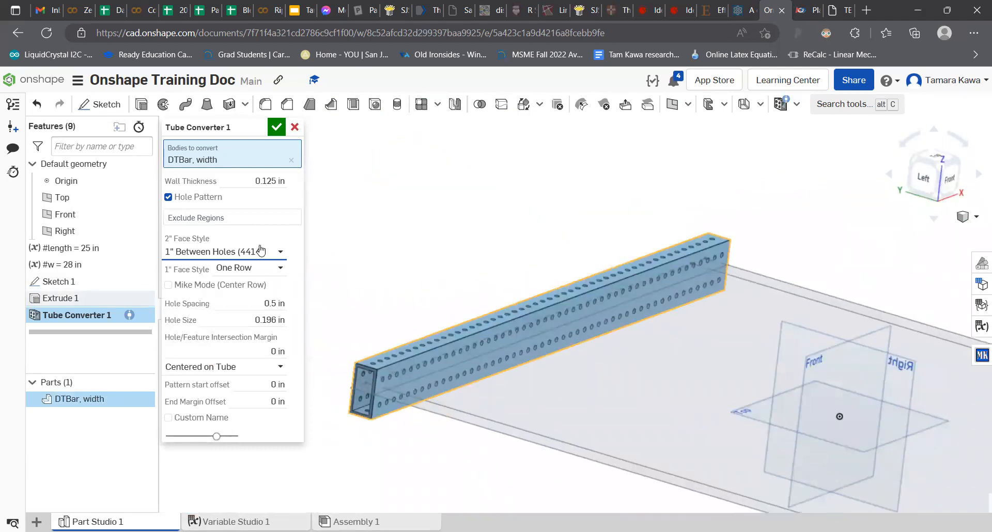
- Try the Versa With Custom Spacing face style with a hole spacing of 0.75 in
{"action": "left_click", "coordinate": [261, 250]}
{"action": "left_click", "coordinate": [248, 324]}
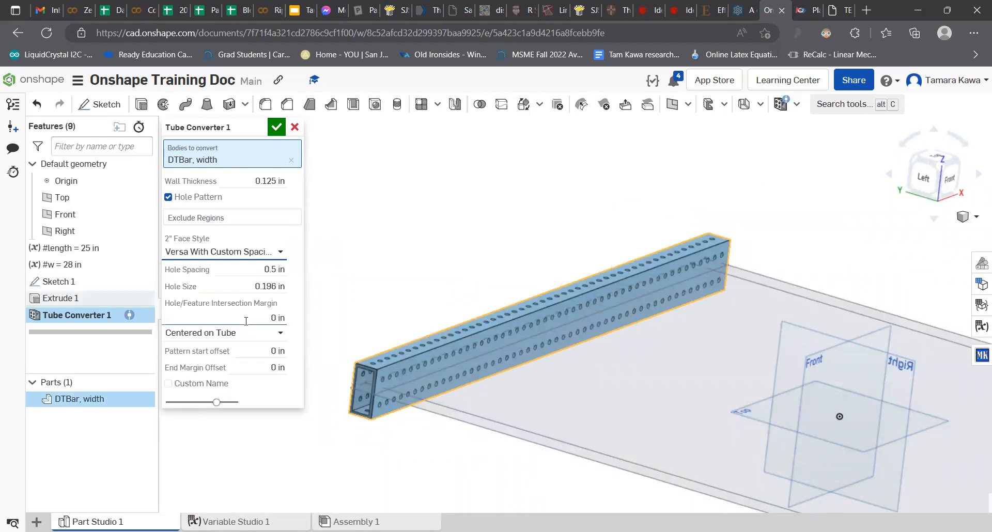
{"action": "left_click", "coordinate": [245, 271]}
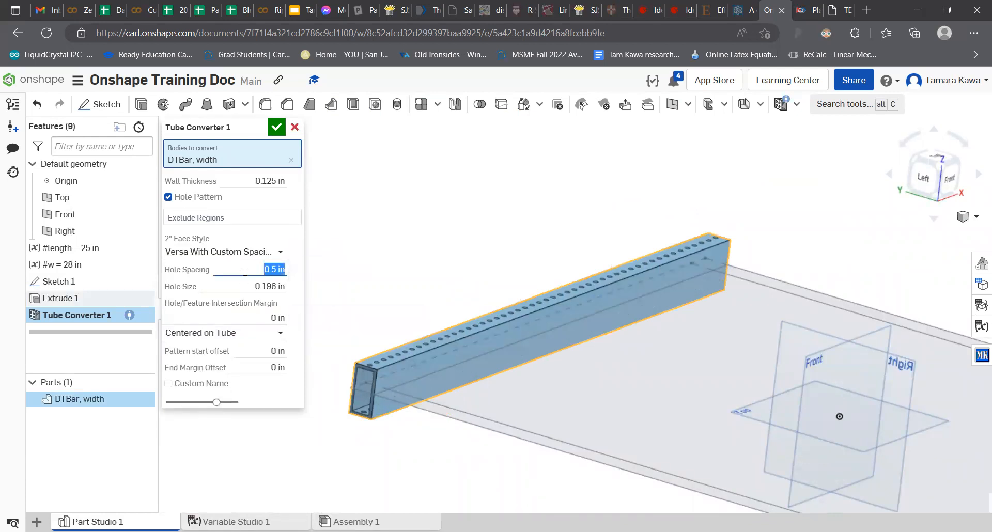
{"action": "type", "text": ".75"}
{"action": "key", "text": "Return"}
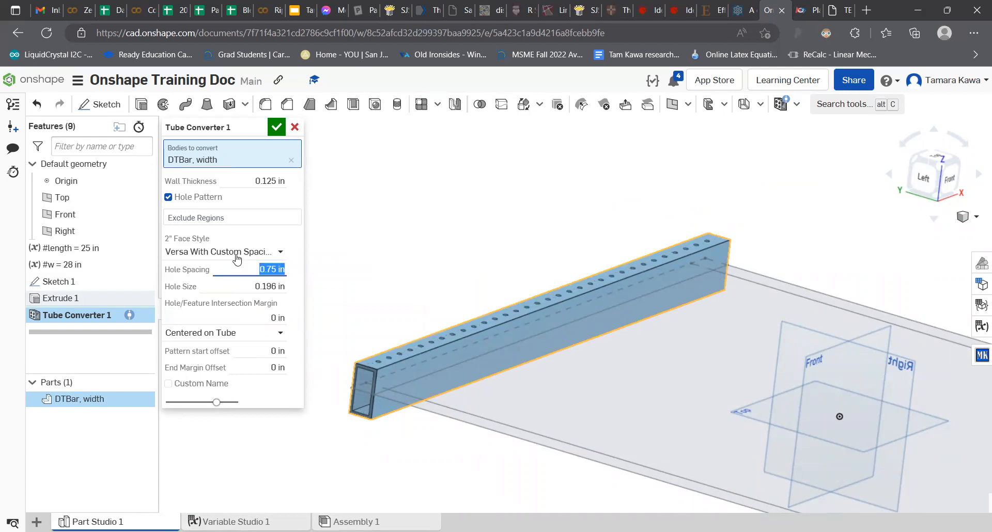
- Set the 2" face style to Versaframe, keep the pattern centered on the tube, and finish the tube conversion
{"action": "left_click", "coordinate": [239, 253]}
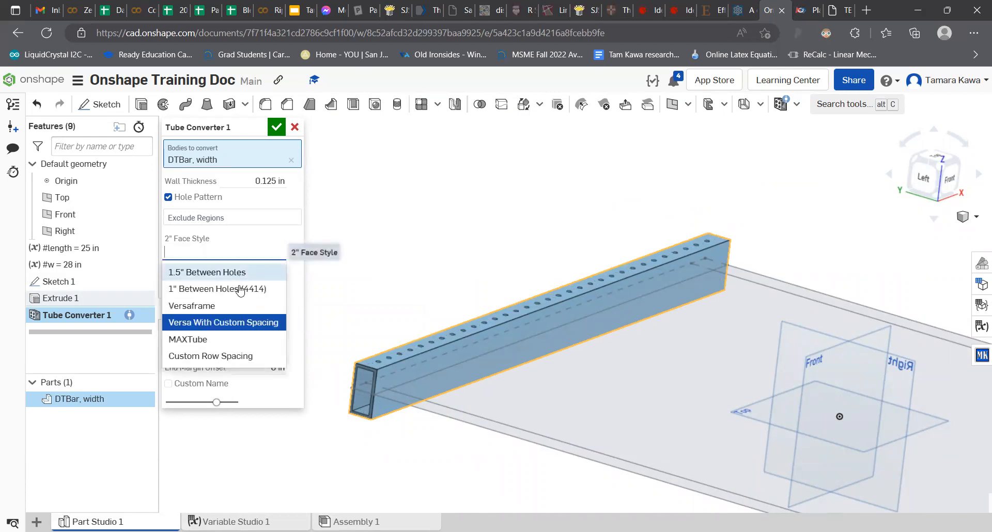
{"action": "left_click", "coordinate": [228, 306]}
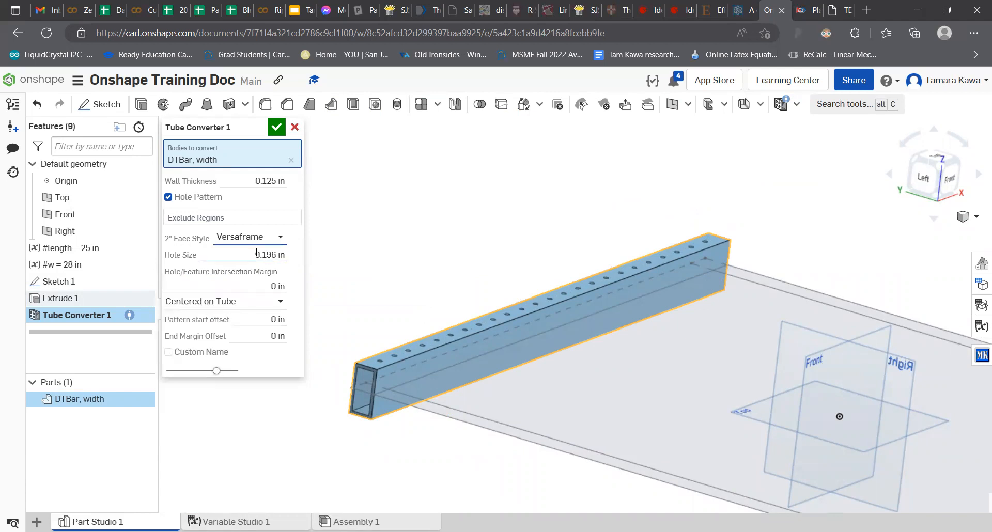
{"action": "left_click", "coordinate": [214, 304]}
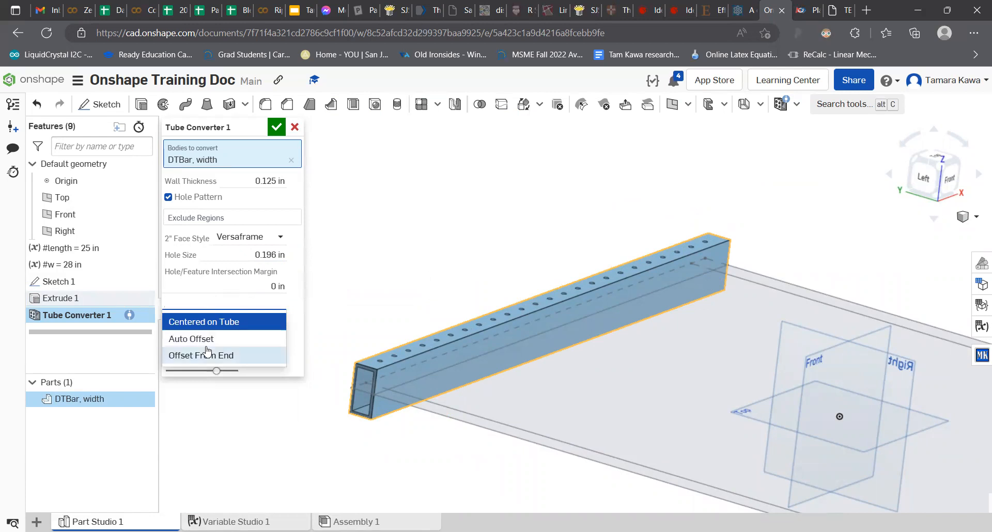
{"action": "left_click", "coordinate": [236, 288]}
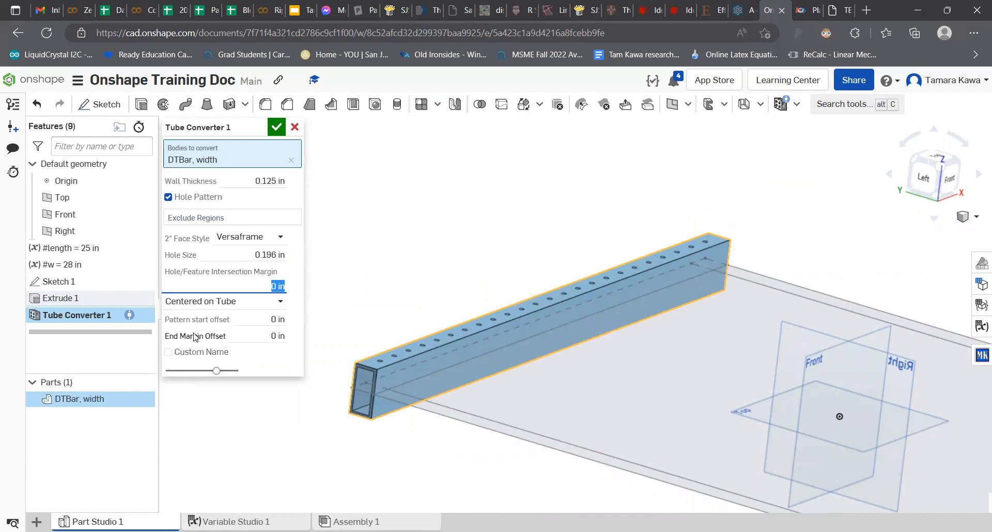
{"action": "left_click", "coordinate": [276, 126]}
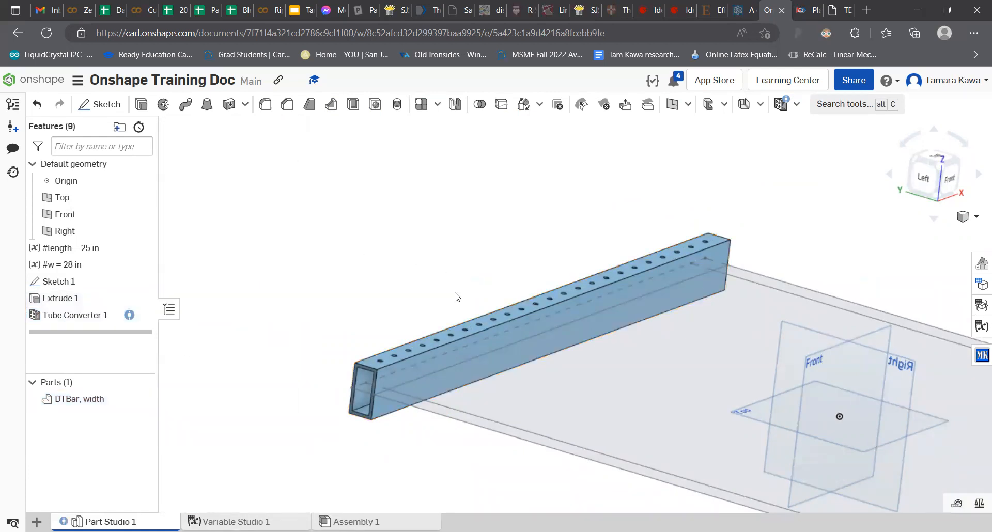
- Check the mass properties of the converted DTBar, width tube
{"action": "right_click_drag", "start_coordinate": [457, 297], "coordinate": [390, 370]}
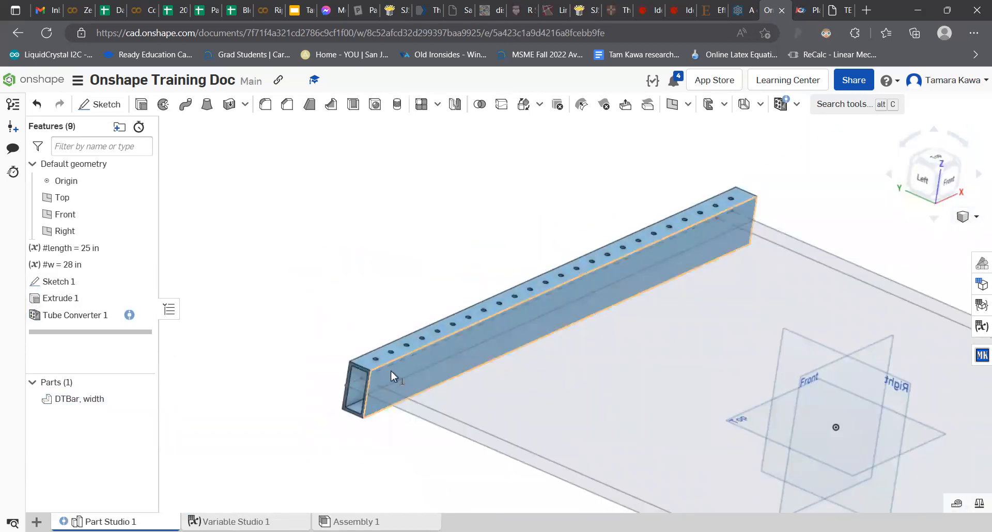
{"action": "left_click", "coordinate": [390, 370]}
{"action": "left_click", "coordinate": [977, 503]}
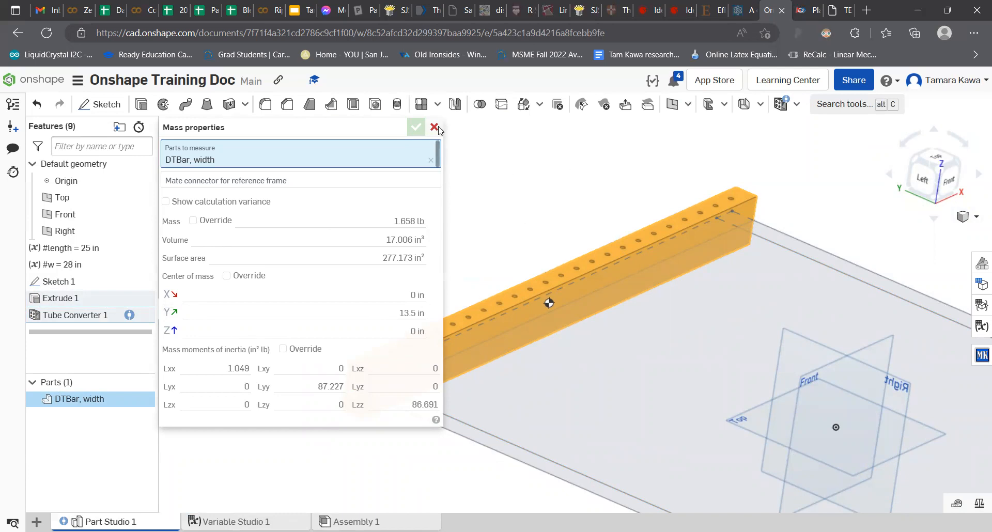
{"action": "left_click", "coordinate": [397, 224]}
{"action": "left_click", "coordinate": [434, 128]}
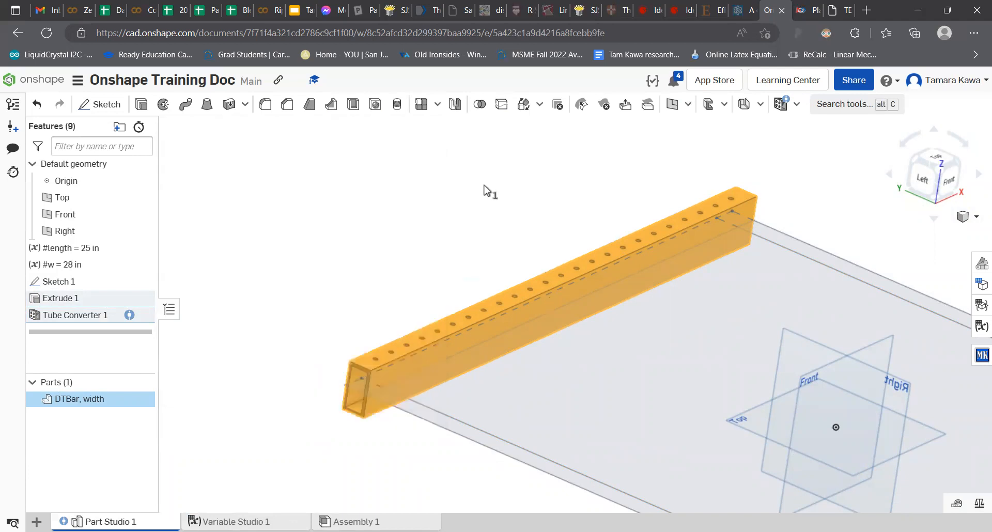
{"action": "left_click", "coordinate": [304, 317]}
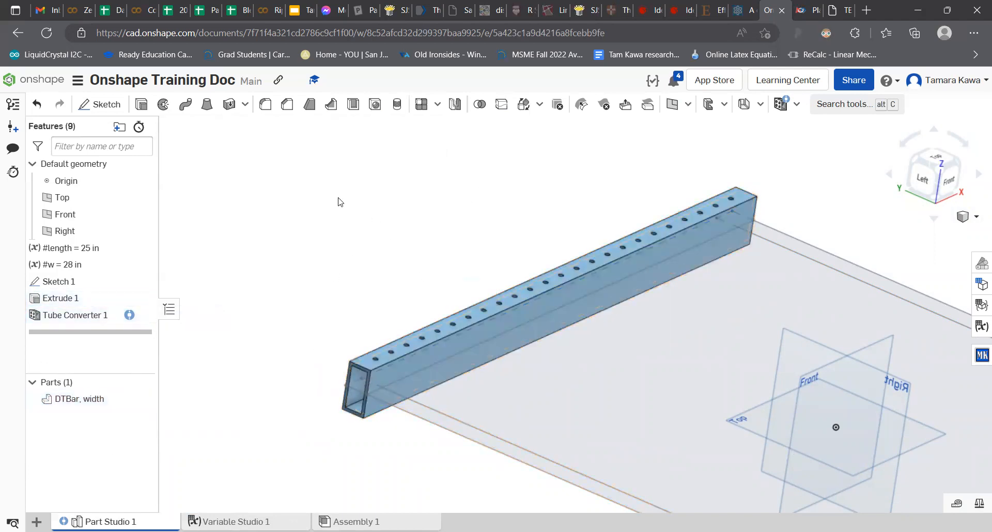
- Check the material assigned to the DTBar, width part
{"action": "right_click", "coordinate": [86, 400]}
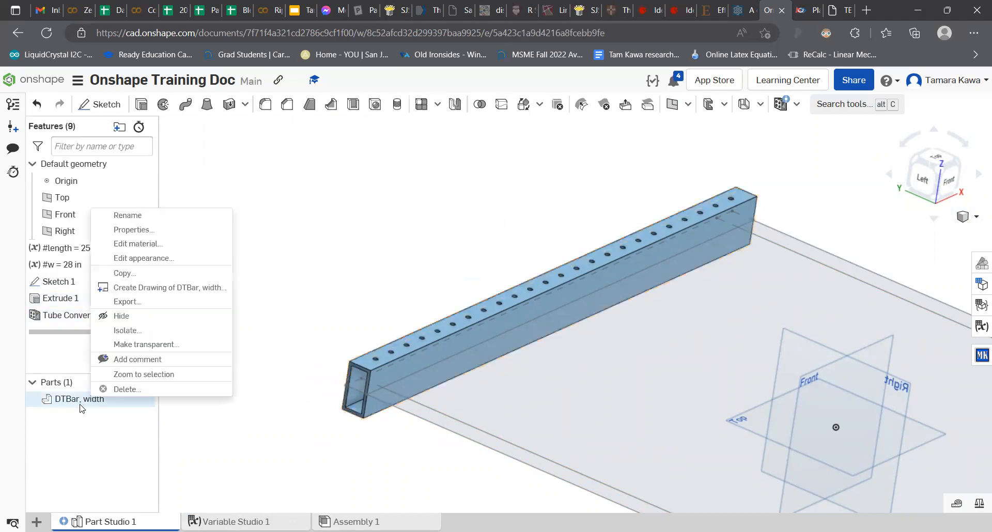
{"action": "left_click", "coordinate": [136, 249]}
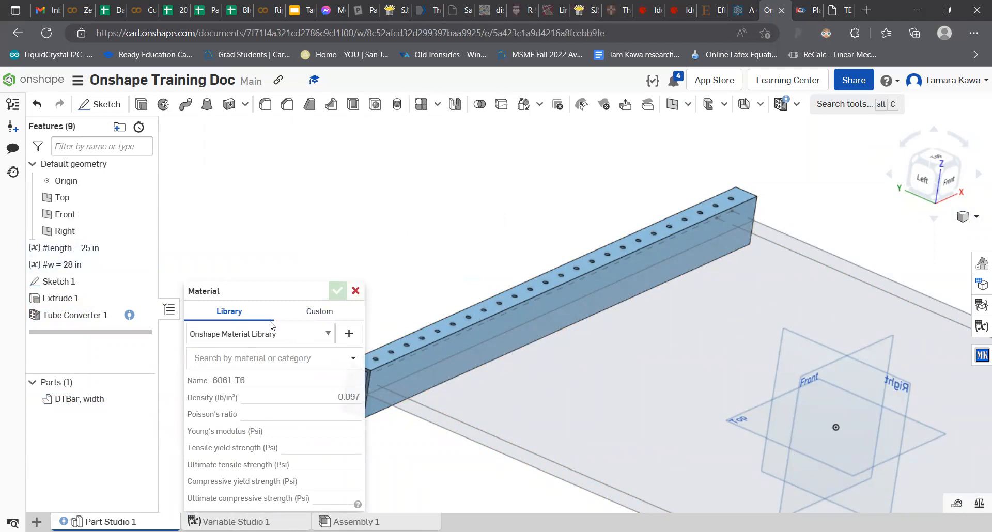
{"action": "left_click", "coordinate": [355, 291]}
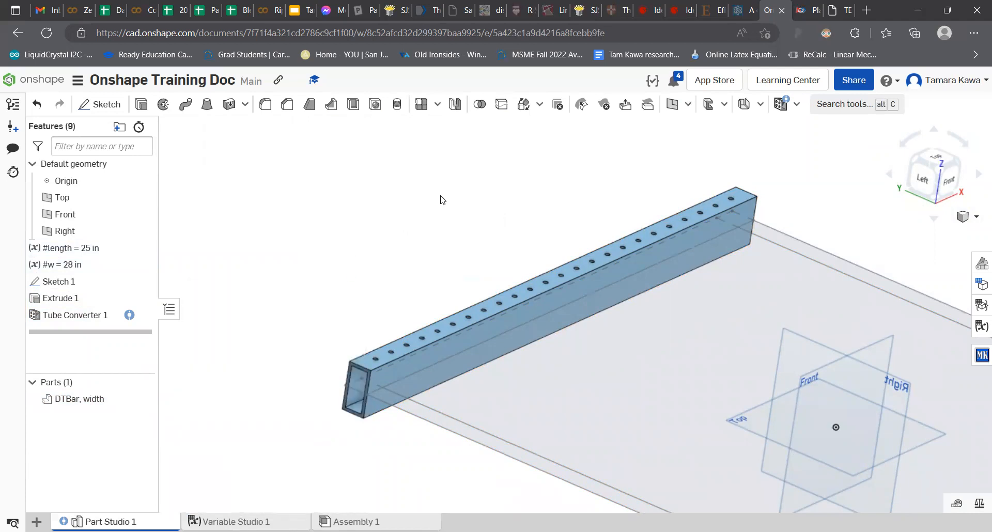
- Start an Isogrid Pattern on the outer long side face of the DTBar, width tube
{"action": "scroll", "coordinate": [442, 199], "scroll_direction": "up", "scroll_amount": 2}
{"action": "scroll", "coordinate": [434, 188], "scroll_direction": "down", "scroll_amount": 4}
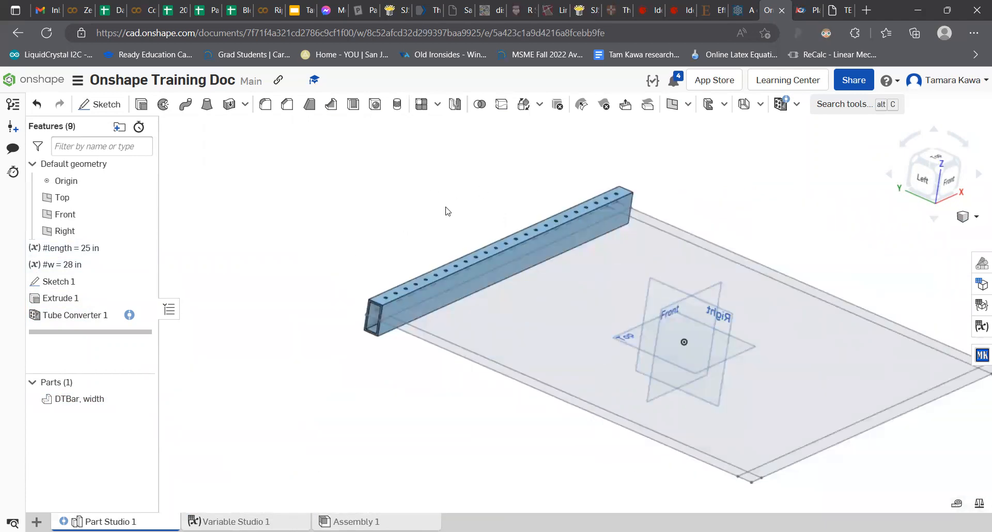
{"action": "right_click_drag", "start_coordinate": [319, 249], "coordinate": [414, 257]}
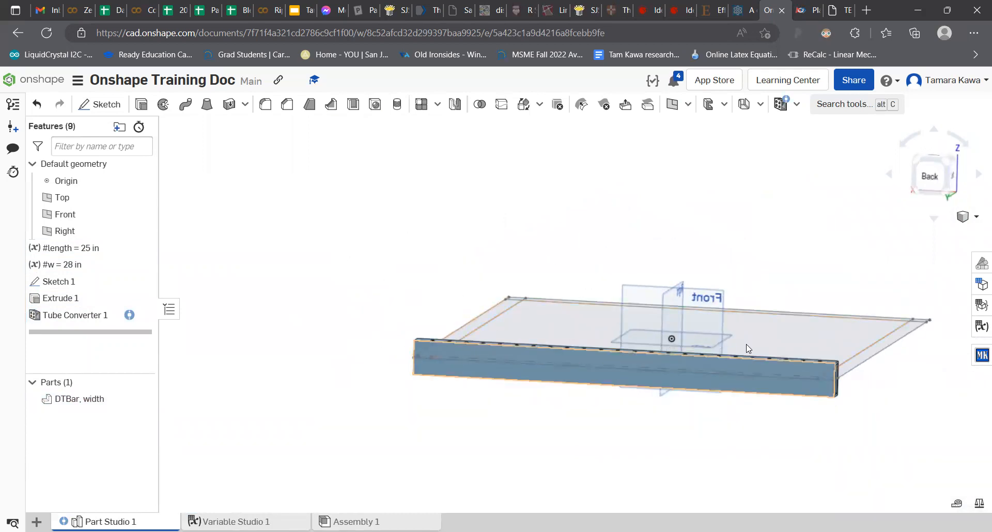
{"action": "left_click", "coordinate": [588, 372]}
{"action": "left_click", "coordinate": [279, 234]}
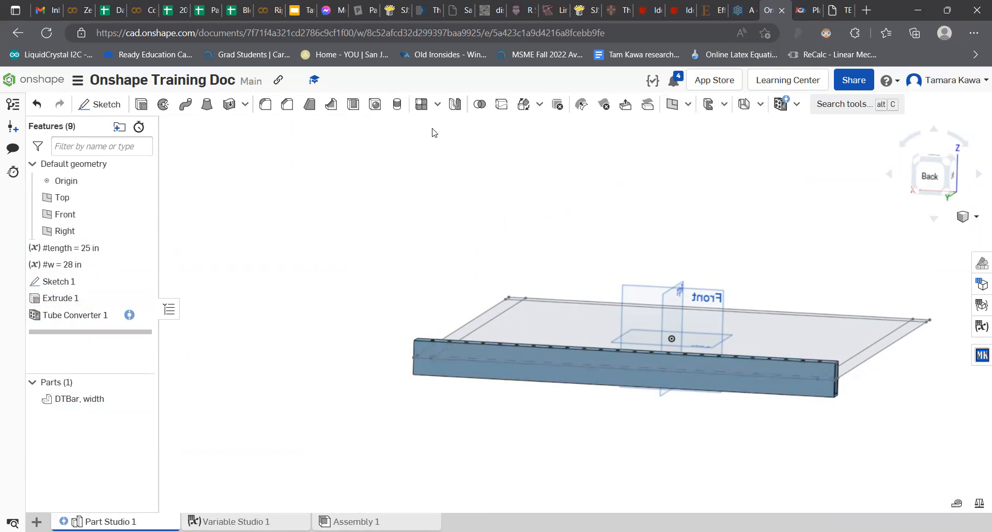
{"action": "left_click", "coordinate": [796, 104]}
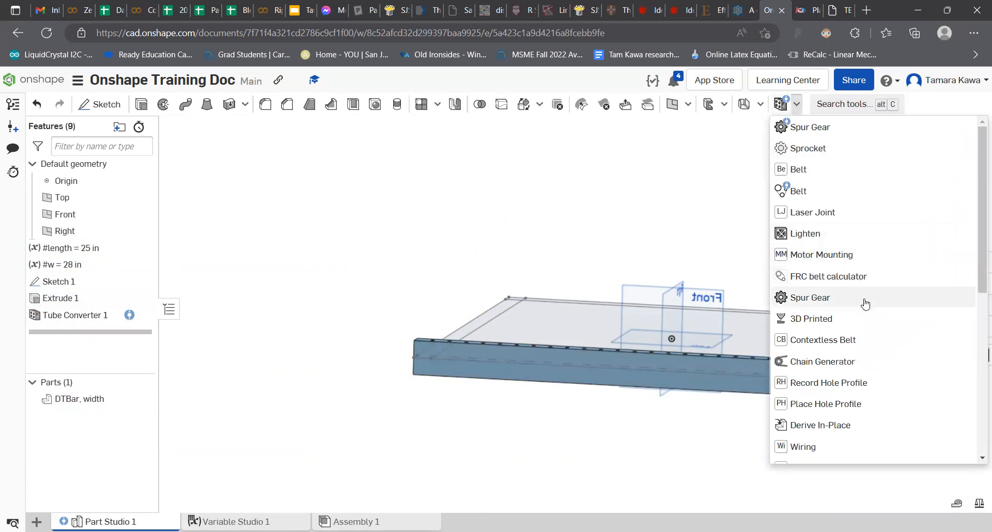
{"action": "scroll", "coordinate": [863, 305], "scroll_direction": "down", "scroll_amount": 6}
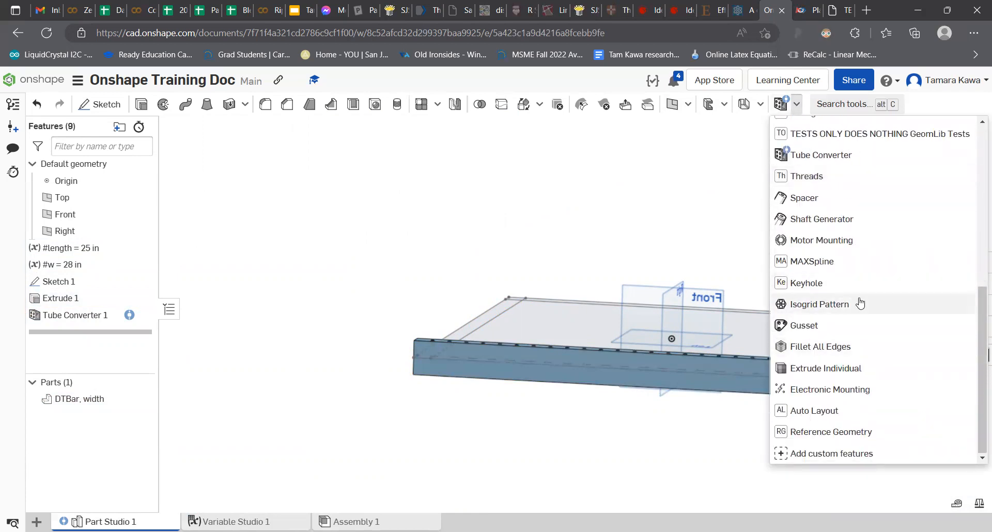
{"action": "left_click", "coordinate": [862, 307]}
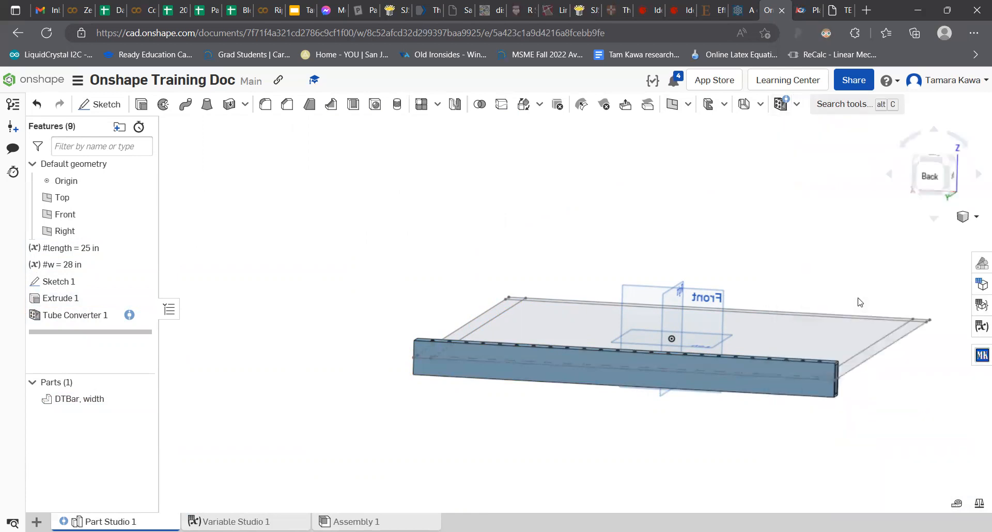
{"action": "left_click", "coordinate": [475, 360]}
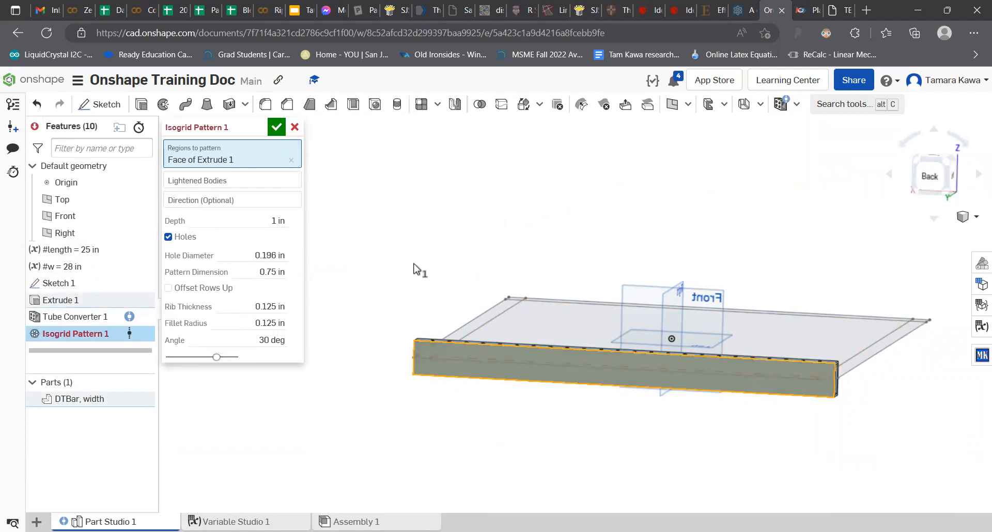
{"action": "right_click_drag", "start_coordinate": [418, 281], "coordinate": [338, 292]}
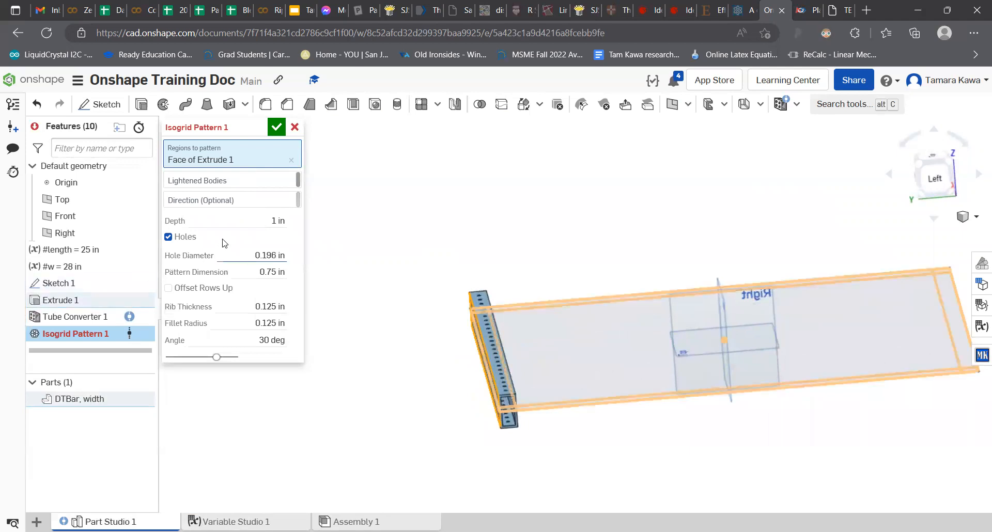
{"action": "mouse_move", "coordinate": [489, 306]}
{"action": "right_mouse_down"}
{"action": "mouse_move", "coordinate": [538, 319]}
{"action": "mouse_move", "coordinate": [504, 306]}
{"action": "right_mouse_up"}
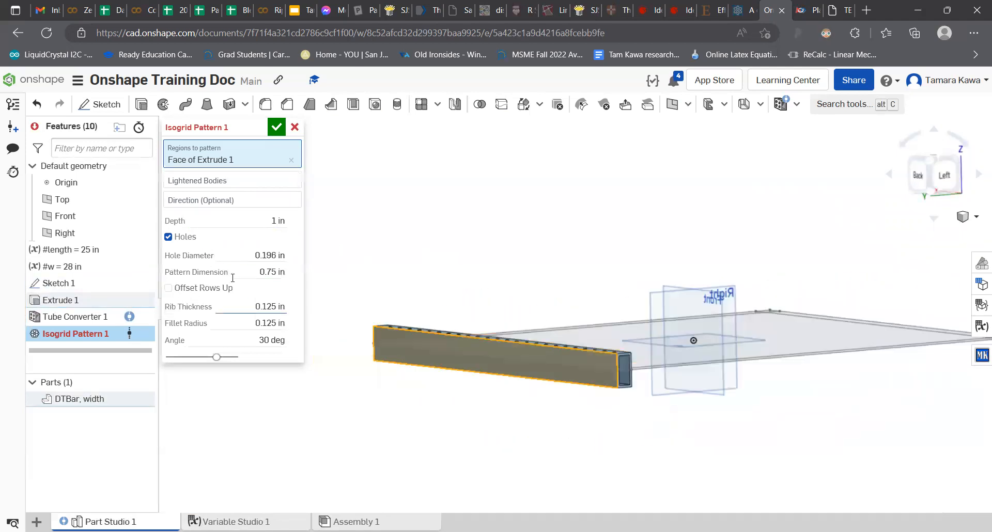
- Set the isogrid's rib thickness and fillet radius to 0.25 in each
{"action": "left_click", "coordinate": [272, 306]}
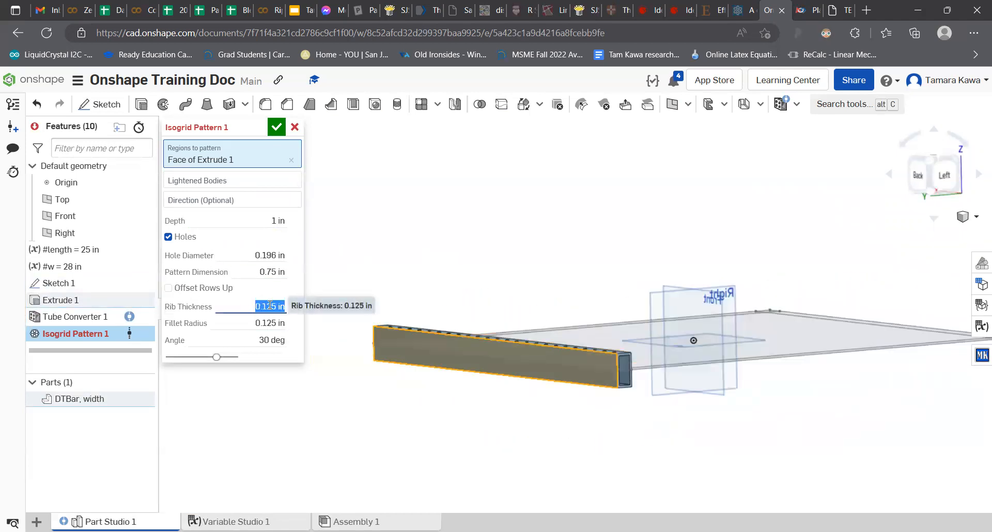
{"action": "left_click", "coordinate": [272, 306]}
{"action": "key", "text": "BackSpace"}
{"action": "left_click", "coordinate": [269, 322]}
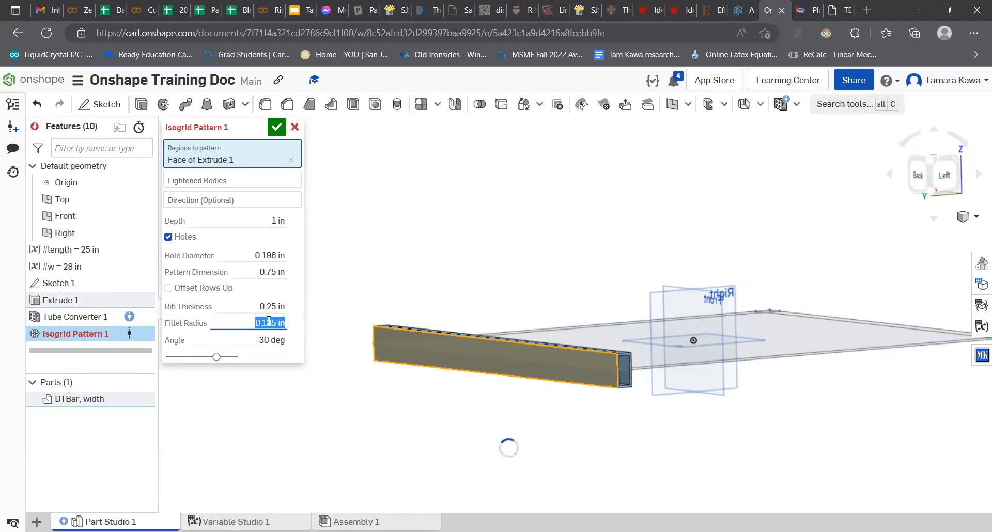
{"action": "left_click", "coordinate": [266, 322]}
- Try adding the tube's opposite side face to the regions to pattern, and clear both selected faces
{"action": "left_click", "coordinate": [239, 157]}
{"action": "right_click_drag", "start_coordinate": [526, 259], "coordinate": [440, 345]}
{"action": "left_click", "coordinate": [440, 345]}
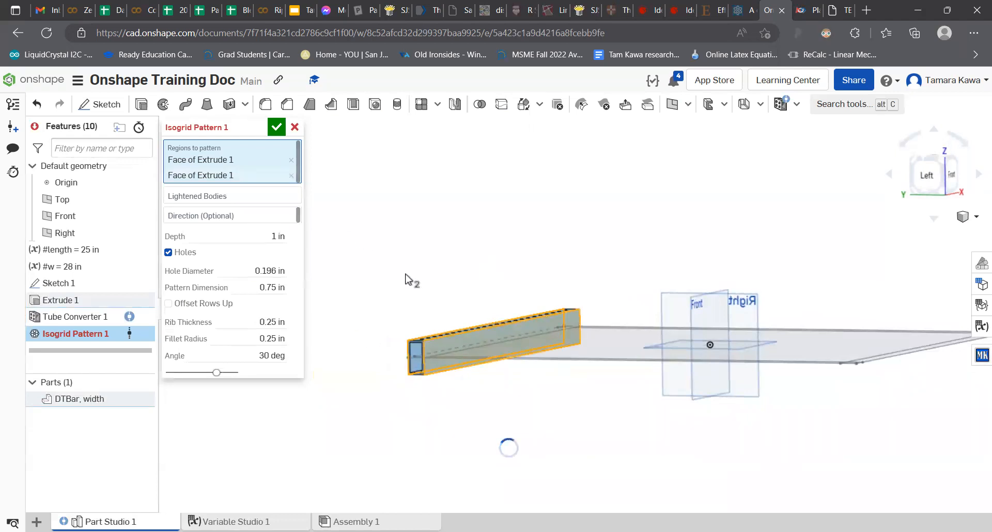
{"action": "right_click_drag", "start_coordinate": [467, 292], "coordinate": [521, 294]}
{"action": "left_click", "coordinate": [291, 160]}
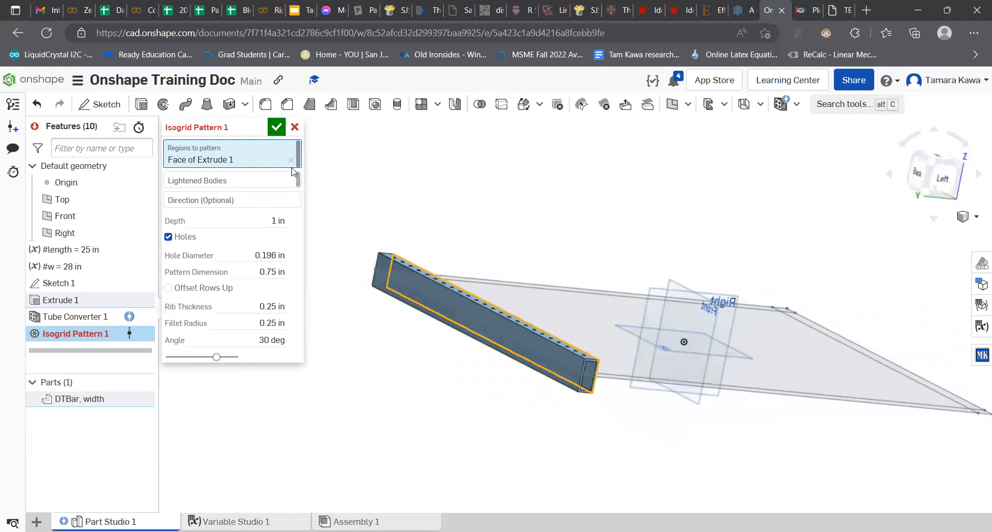
{"action": "left_click", "coordinate": [291, 159]}
- Try to apply the isogrid to all faces of the tube at once, and accept the feature
{"action": "left_click_drag", "start_coordinate": [335, 209], "coordinate": [658, 485]}
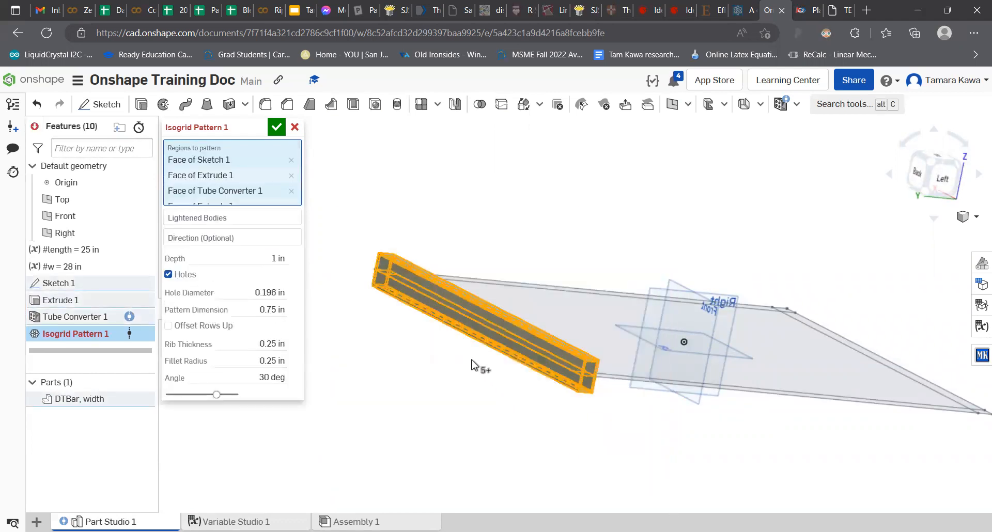
{"action": "scroll", "coordinate": [452, 336], "scroll_direction": "up", "scroll_amount": 5}
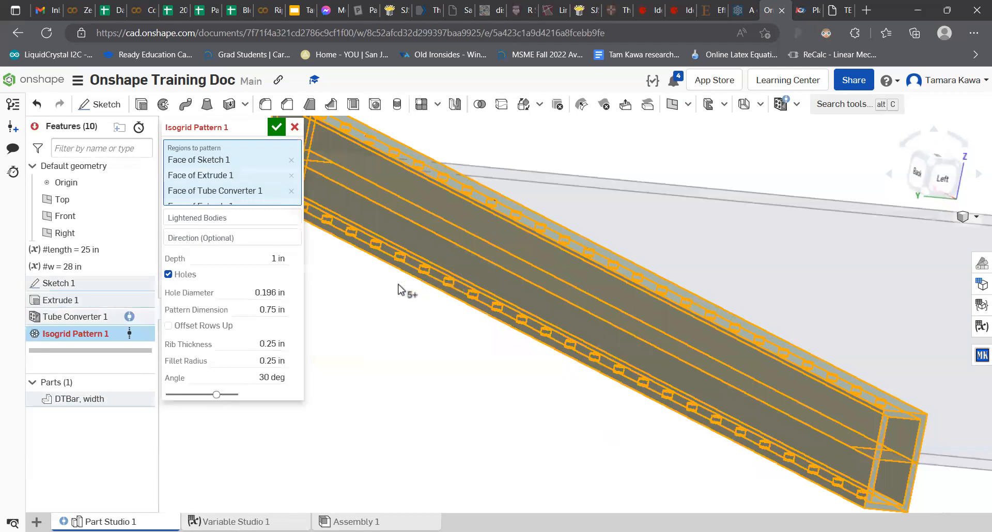
{"action": "scroll", "coordinate": [398, 288], "scroll_direction": "up", "scroll_amount": 3}
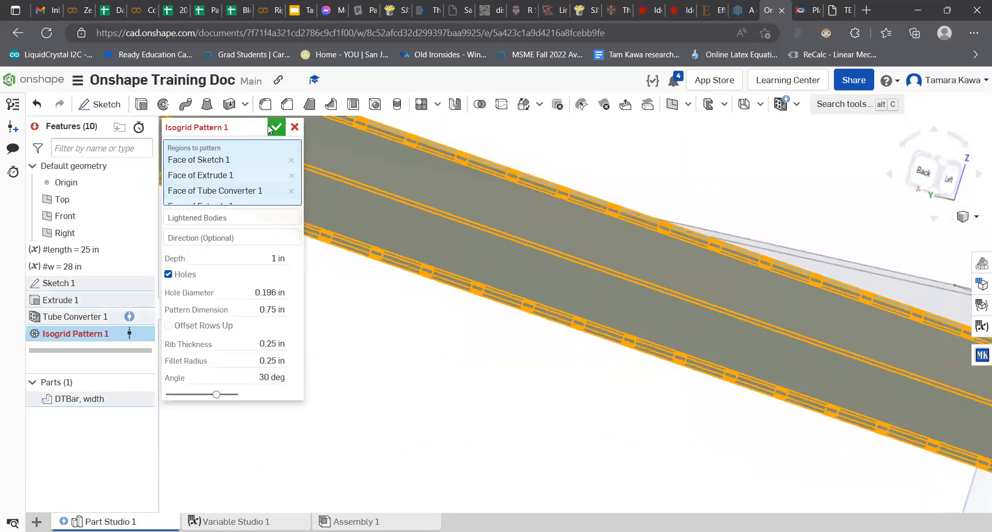
{"action": "left_click", "coordinate": [270, 128]}
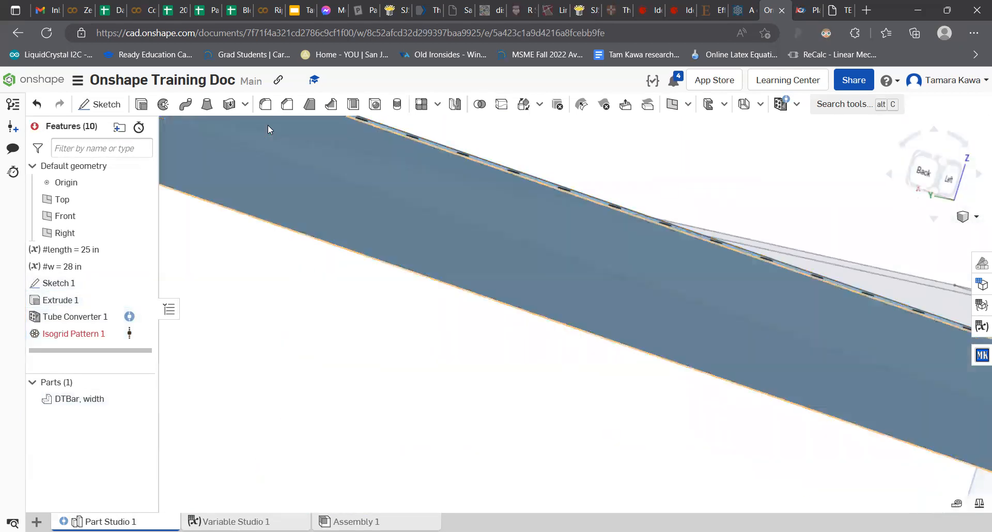
{"action": "right_click", "coordinate": [55, 336]}
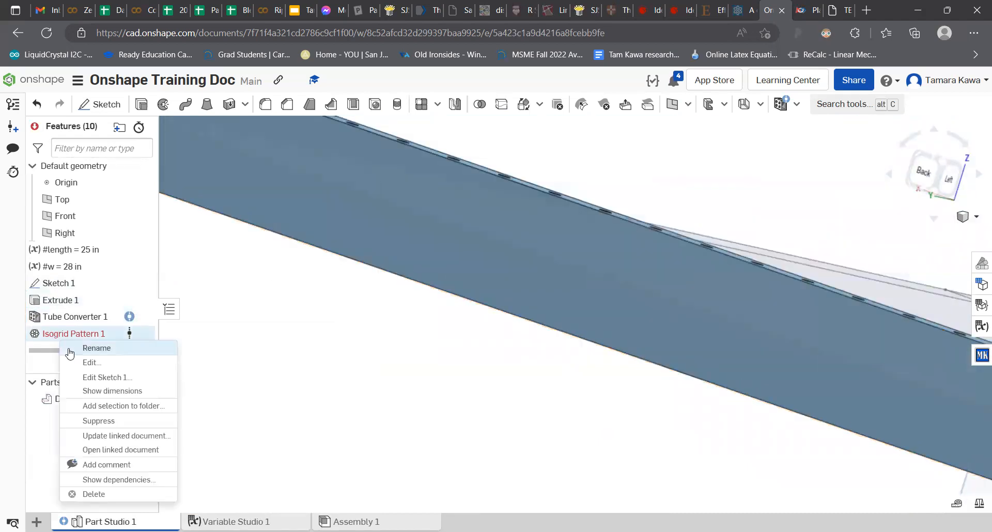
{"action": "left_click", "coordinate": [73, 361]}
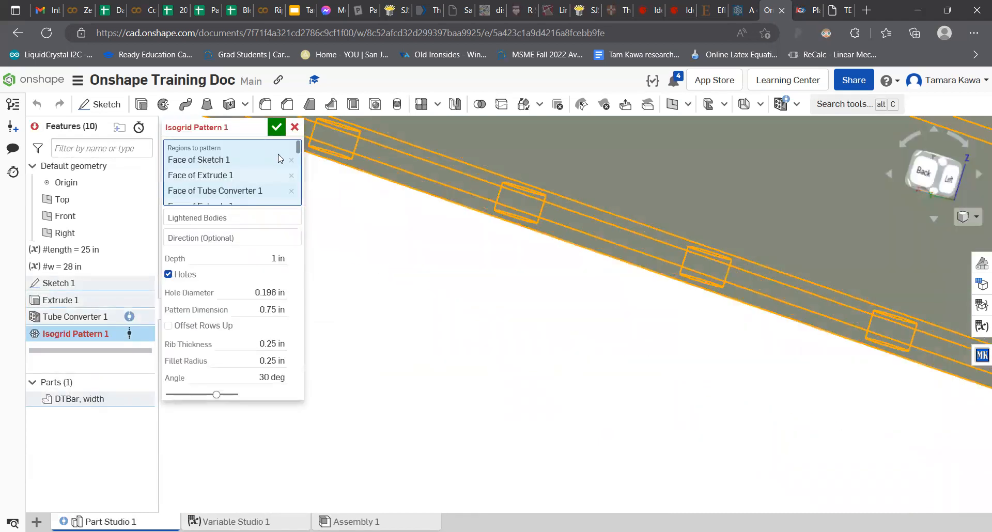
{"action": "left_click", "coordinate": [292, 160]}
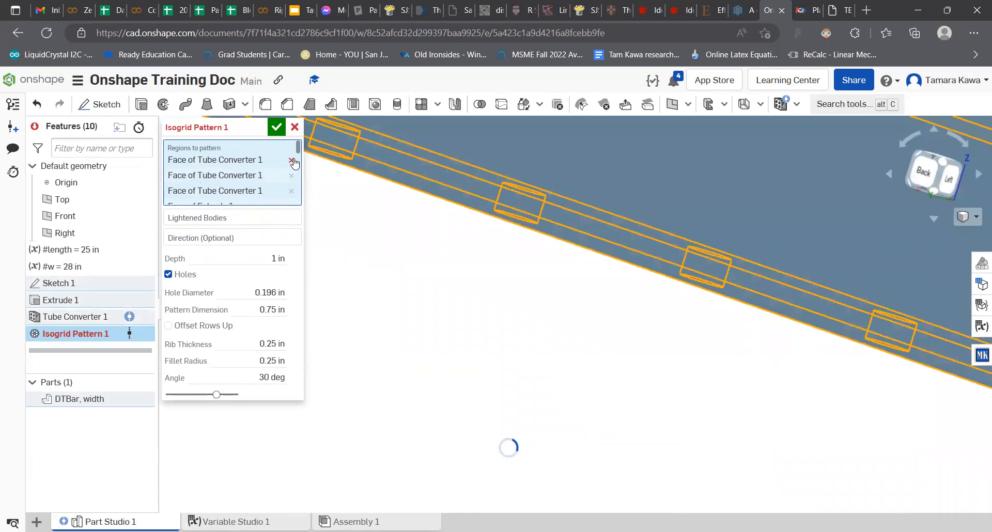
{"action": "left_click", "coordinate": [291, 161]}
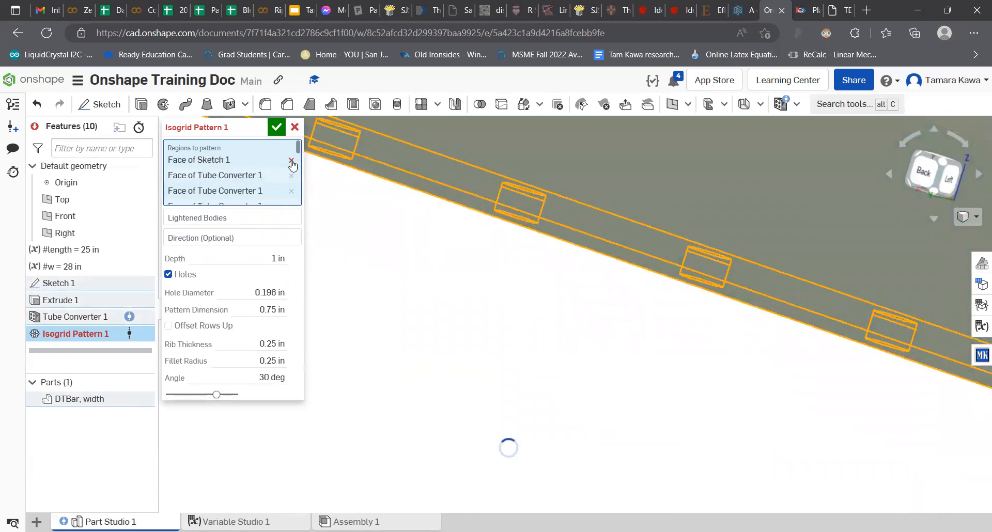
{"action": "left_click", "coordinate": [294, 128]}
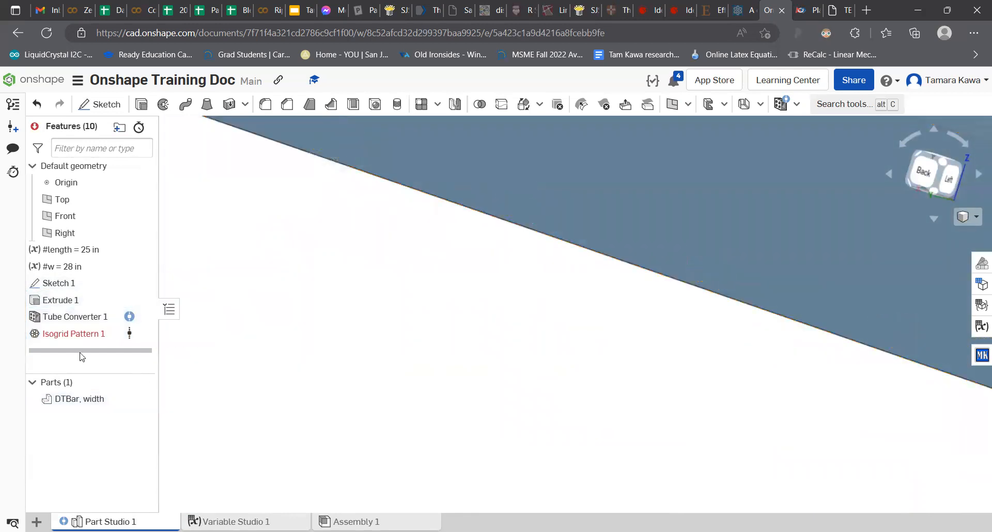
- Delete the failed Isogrid Pattern 1 feature
{"action": "right_click", "coordinate": [93, 336]}
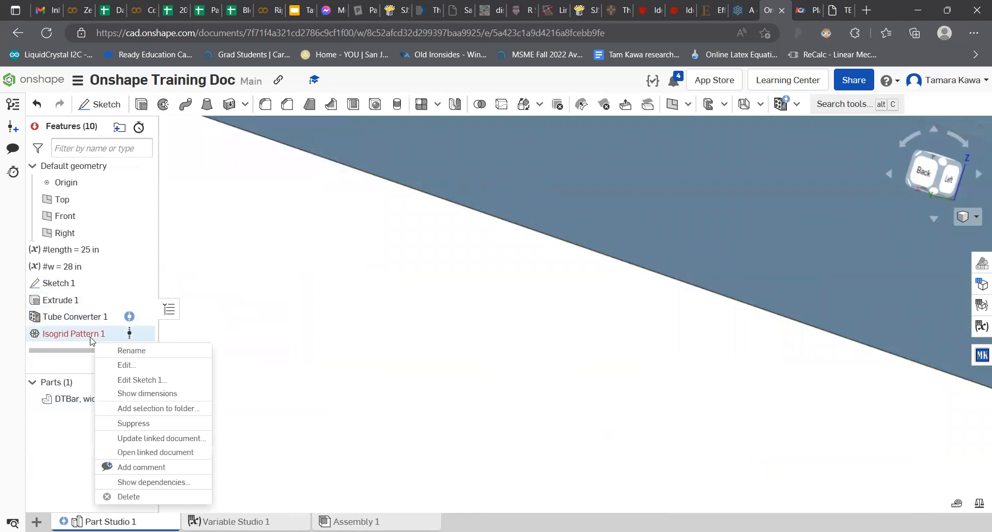
{"action": "left_click", "coordinate": [128, 496]}
{"action": "scroll", "coordinate": [445, 319], "scroll_direction": "down", "scroll_amount": 5}
{"action": "right_click_drag", "start_coordinate": [442, 320], "coordinate": [347, 310]}
- Start a new Isogrid Pattern with the tube's outer long side face as the region to pattern
{"action": "left_click", "coordinate": [793, 104]}
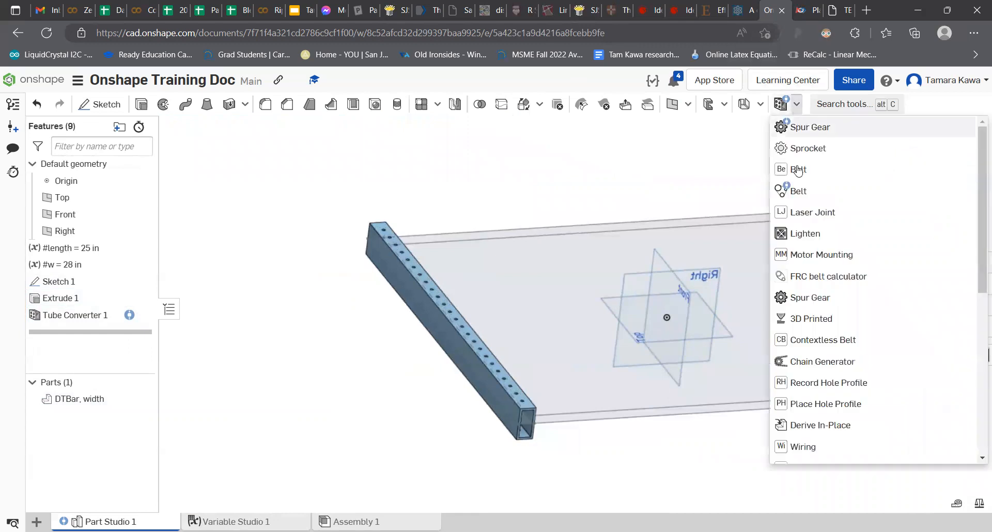
{"action": "scroll", "coordinate": [823, 390], "scroll_direction": "down", "scroll_amount": 6}
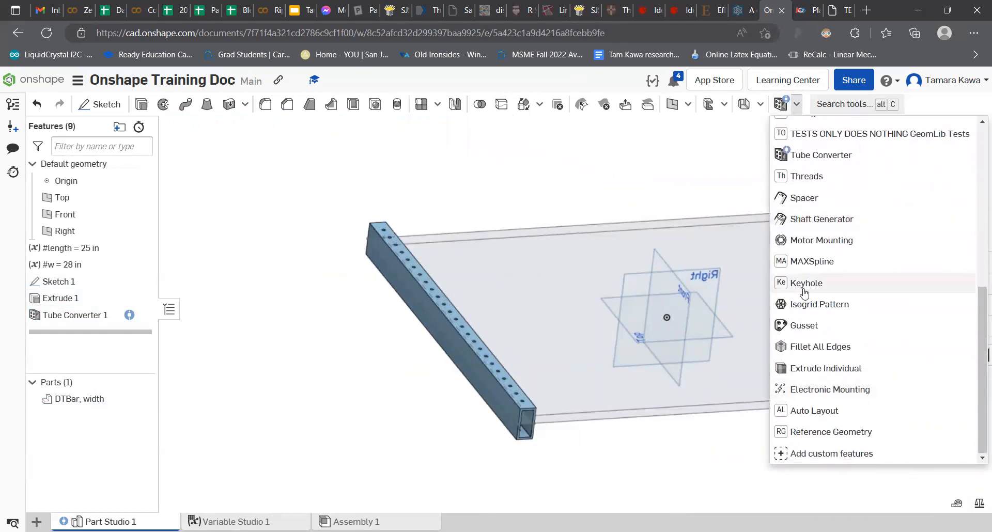
{"action": "left_click", "coordinate": [819, 304]}
{"action": "left_click", "coordinate": [235, 168]}
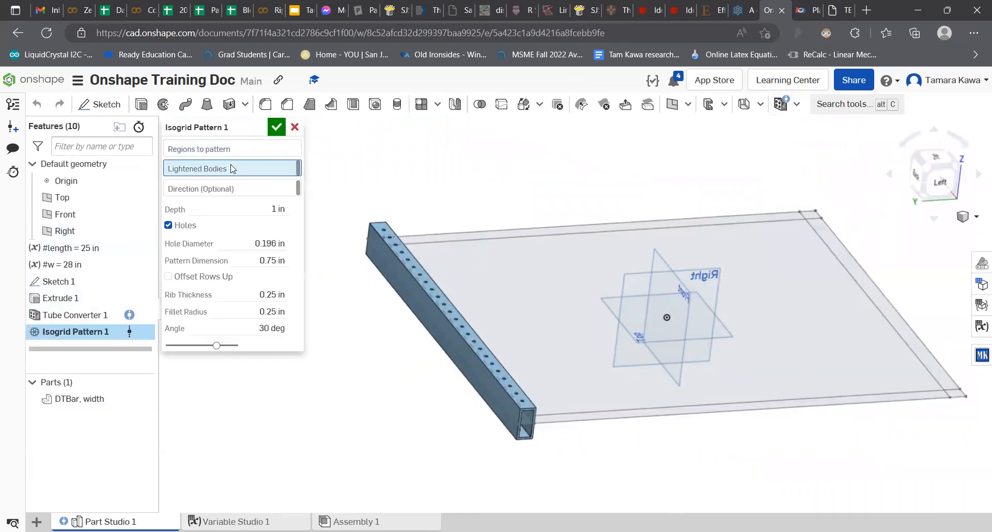
{"action": "left_click", "coordinate": [240, 199]}
{"action": "left_click", "coordinate": [225, 154]}
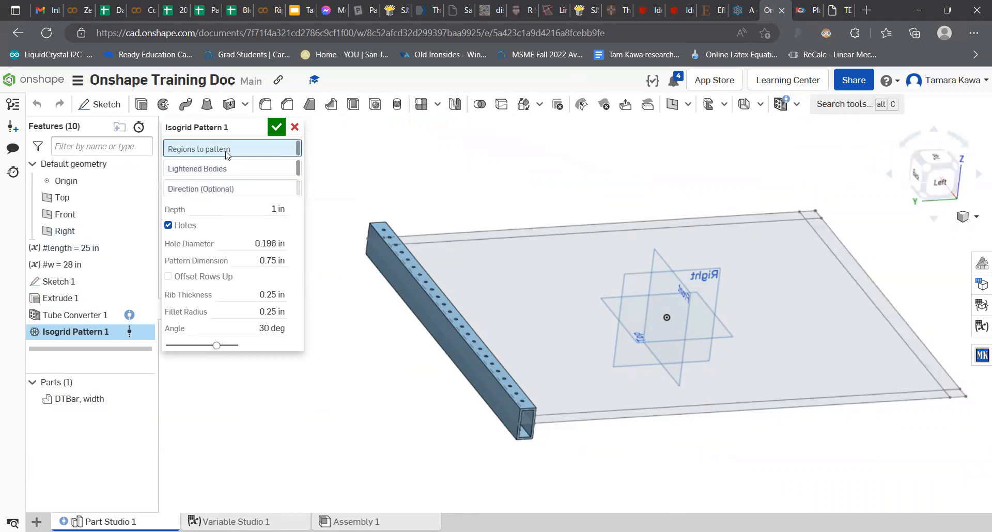
{"action": "left_click", "coordinate": [412, 293]}
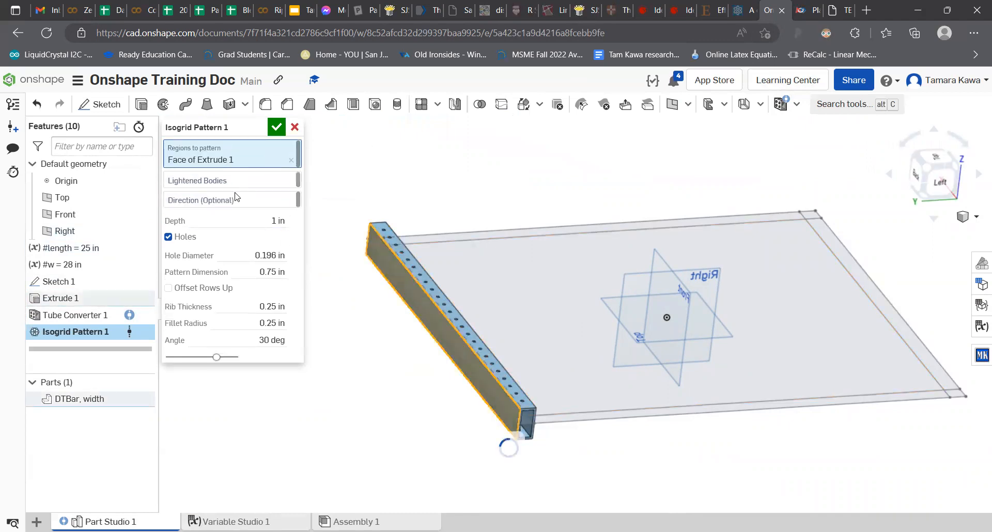
- Choose the DTBar, width tube as the lightened body of the isogrid pattern
{"action": "left_click", "coordinate": [228, 224]}
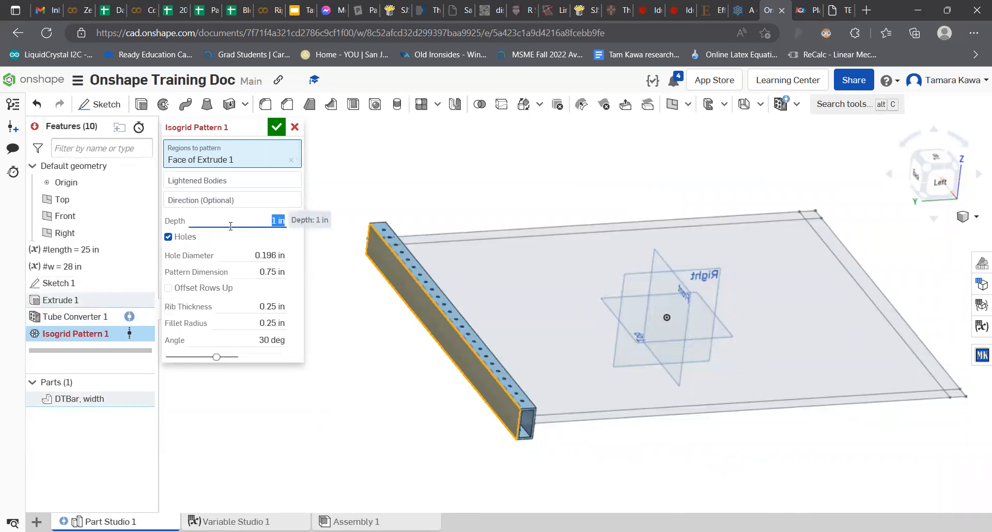
{"action": "key", "text": "shift+3"}
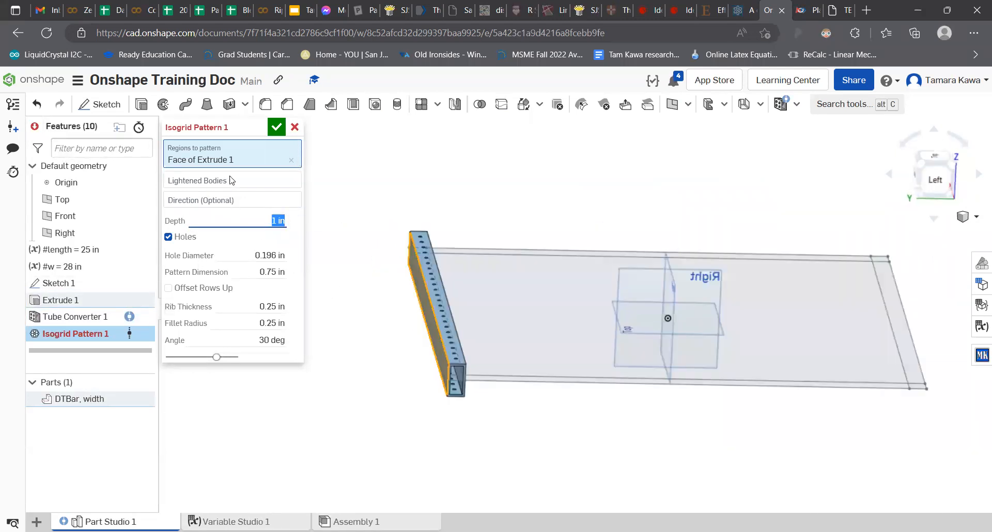
{"action": "left_click", "coordinate": [238, 180]}
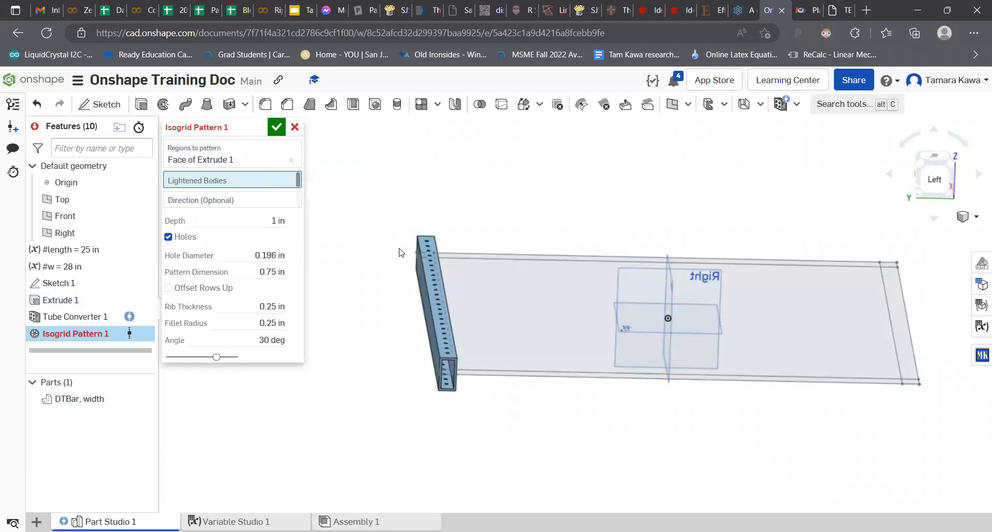
{"action": "left_click", "coordinate": [421, 297]}
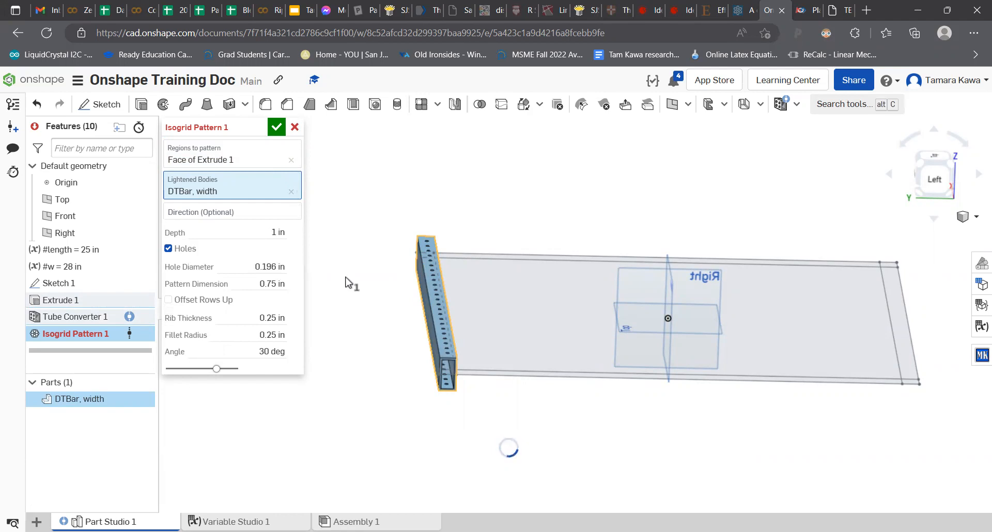
{"action": "right_click_drag", "start_coordinate": [348, 279], "coordinate": [376, 283]}
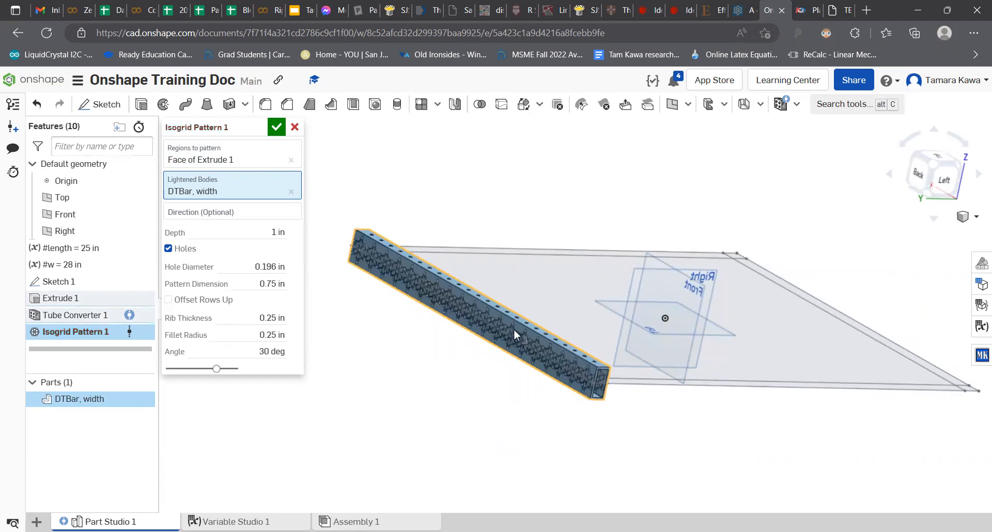
- Clear the isogrid's region to pattern and reselect the tube's outer long side face
{"action": "scroll", "coordinate": [504, 321], "scroll_direction": "down", "scroll_amount": 3}
{"action": "middle_click_drag", "start_coordinate": [356, 216], "coordinate": [551, 399]}
{"action": "scroll", "coordinate": [551, 399], "scroll_direction": "down", "scroll_amount": 3}
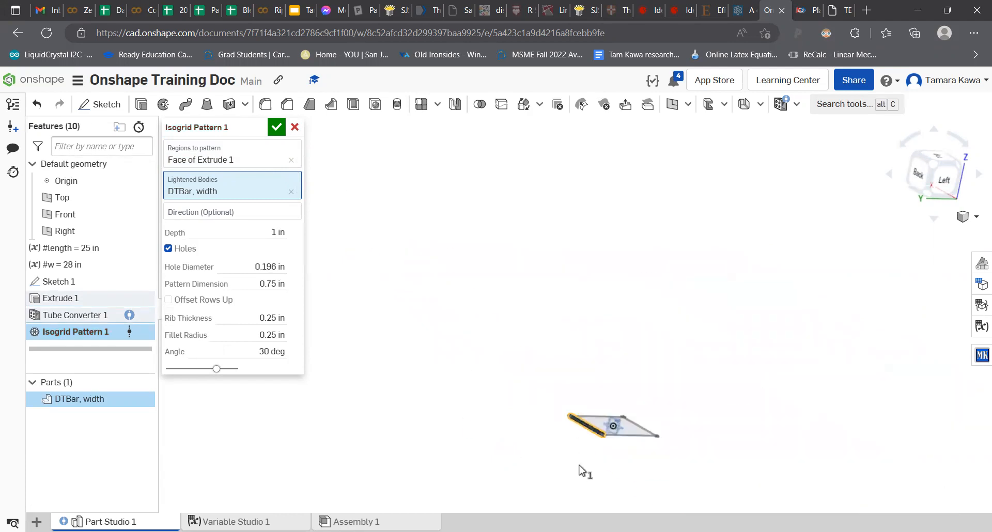
{"action": "scroll", "coordinate": [583, 467], "scroll_direction": "up", "scroll_amount": 3}
{"action": "scroll", "coordinate": [575, 275], "scroll_direction": "up", "scroll_amount": 2}
{"action": "scroll", "coordinate": [592, 341], "scroll_direction": "up", "scroll_amount": 2}
{"action": "right_click_drag", "start_coordinate": [499, 340], "coordinate": [292, 155]}
{"action": "left_click", "coordinate": [292, 159]}
{"action": "right_click_drag", "start_coordinate": [587, 267], "coordinate": [552, 266]}
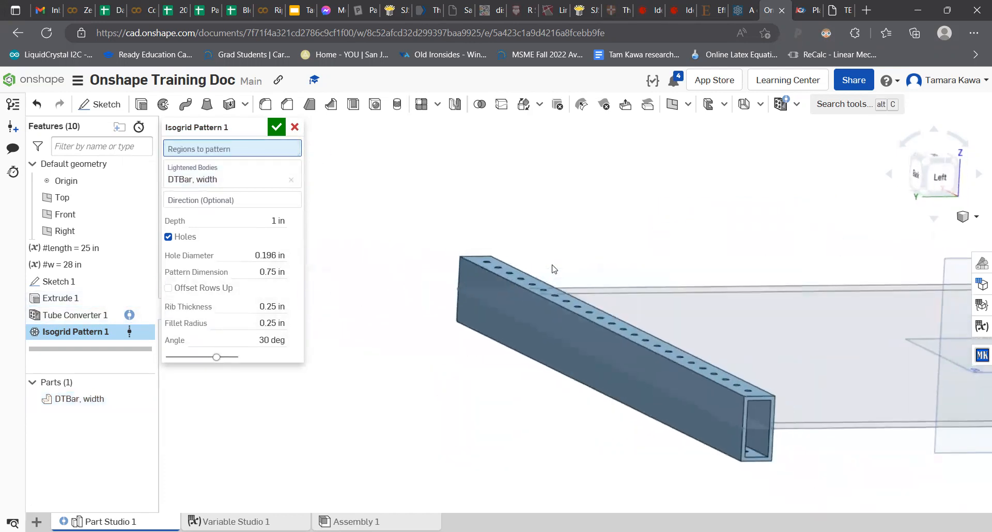
{"action": "left_click", "coordinate": [565, 340]}
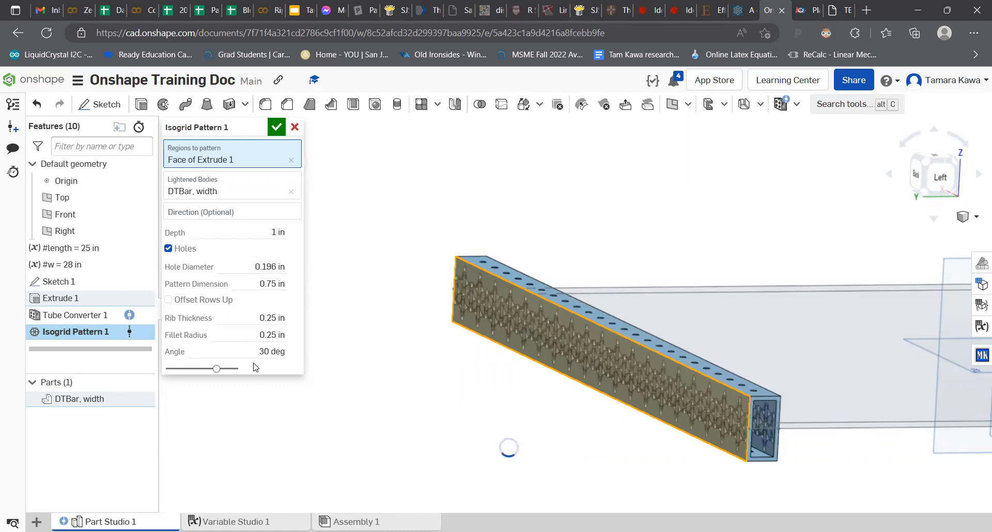
- Check the isogrid preview along the tube's side face and accept the Isogrid Pattern feature
{"action": "right_click_drag", "start_coordinate": [438, 341], "coordinate": [451, 341]}
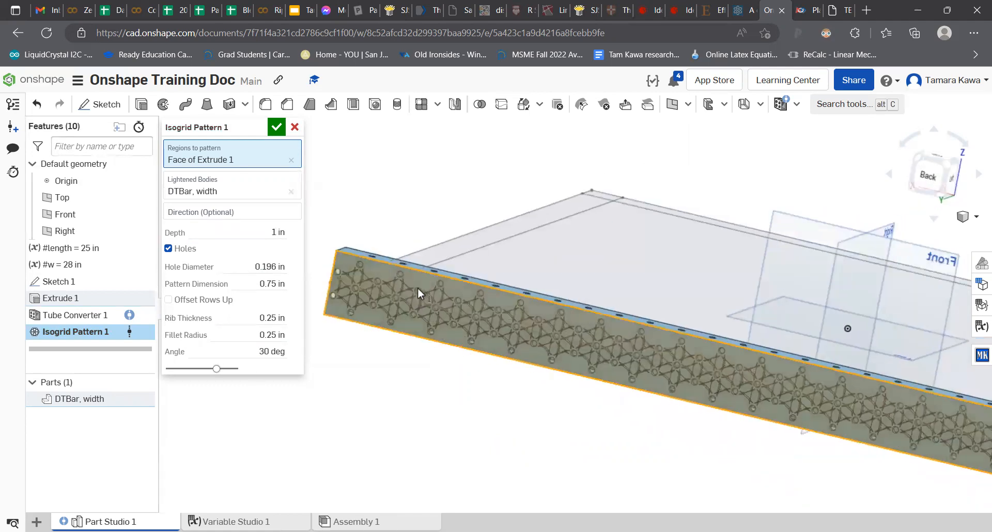
{"action": "scroll", "coordinate": [361, 318], "scroll_direction": "down", "scroll_amount": 2}
{"action": "scroll", "coordinate": [362, 317], "scroll_direction": "up", "scroll_amount": 2}
{"action": "scroll", "coordinate": [398, 292], "scroll_direction": "up", "scroll_amount": 8}
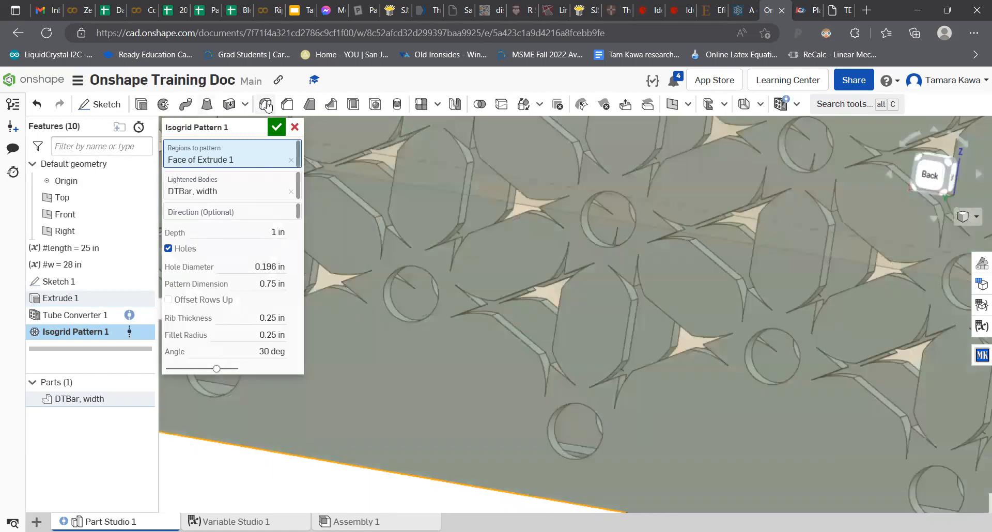
{"action": "left_click", "coordinate": [276, 126]}
- Examine the isogrid cutouts and holes on the tube's side face up close and along the whole bar
{"action": "scroll", "coordinate": [498, 279], "scroll_direction": "up", "scroll_amount": 5}
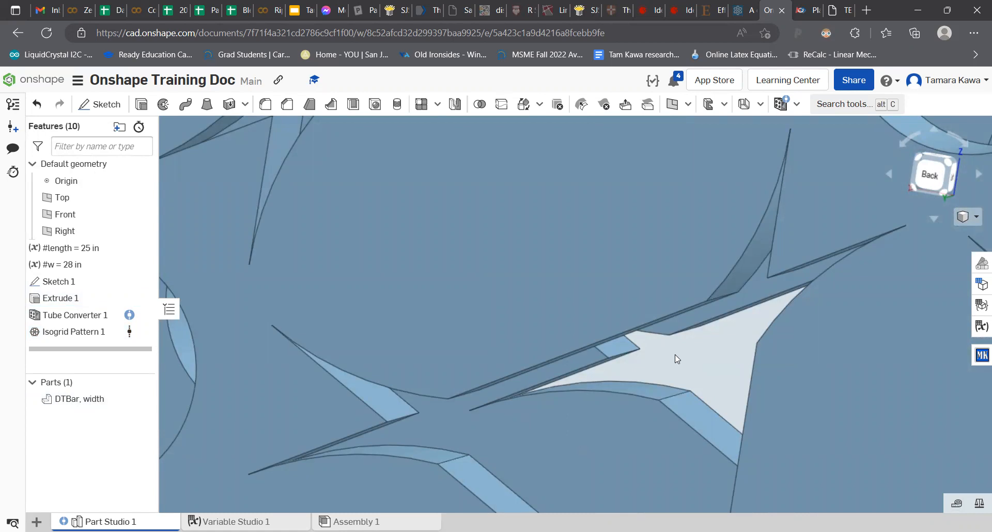
{"action": "scroll", "coordinate": [628, 336], "scroll_direction": "down", "scroll_amount": 3}
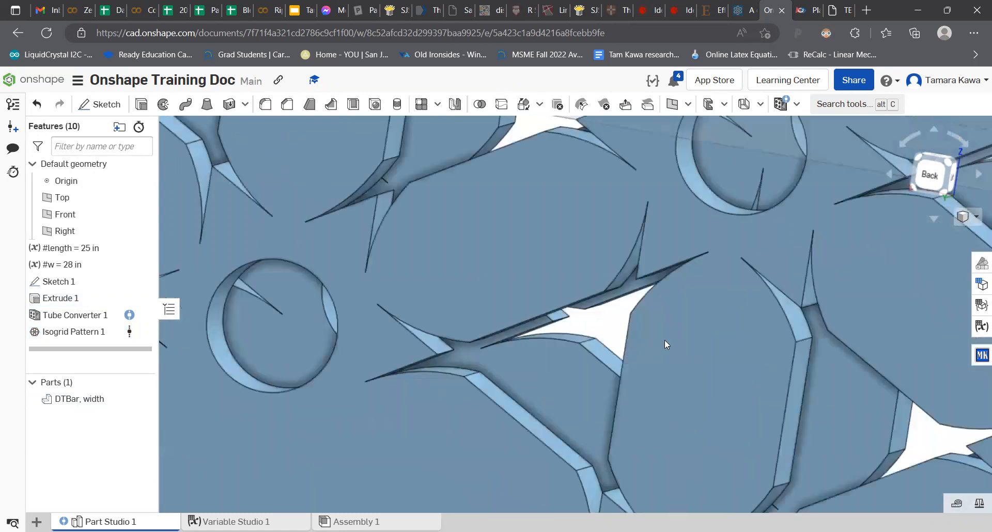
{"action": "scroll", "coordinate": [641, 349], "scroll_direction": "up", "scroll_amount": 5}
{"action": "left_click", "coordinate": [951, 165]}
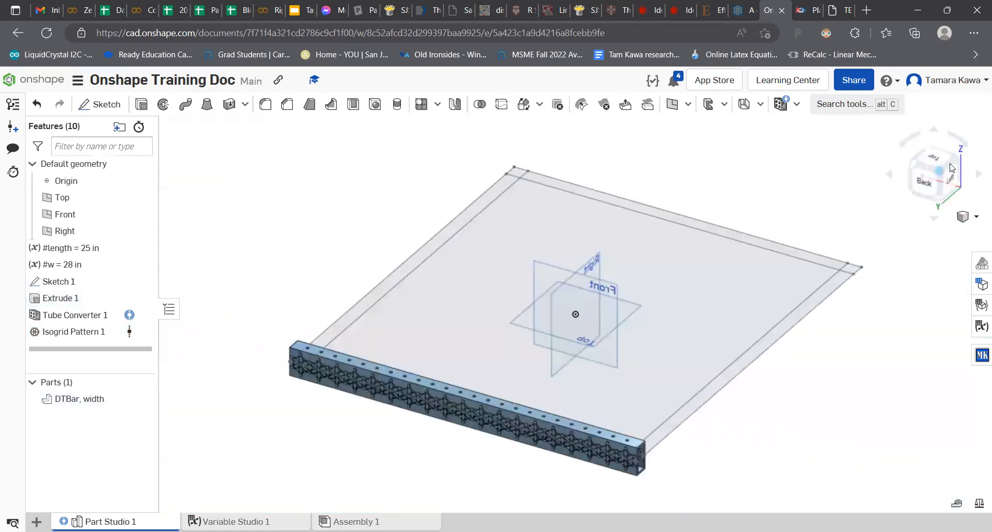
{"action": "scroll", "coordinate": [404, 467], "scroll_direction": "down", "scroll_amount": 3}
{"action": "scroll", "coordinate": [416, 458], "scroll_direction": "up", "scroll_amount": 5}
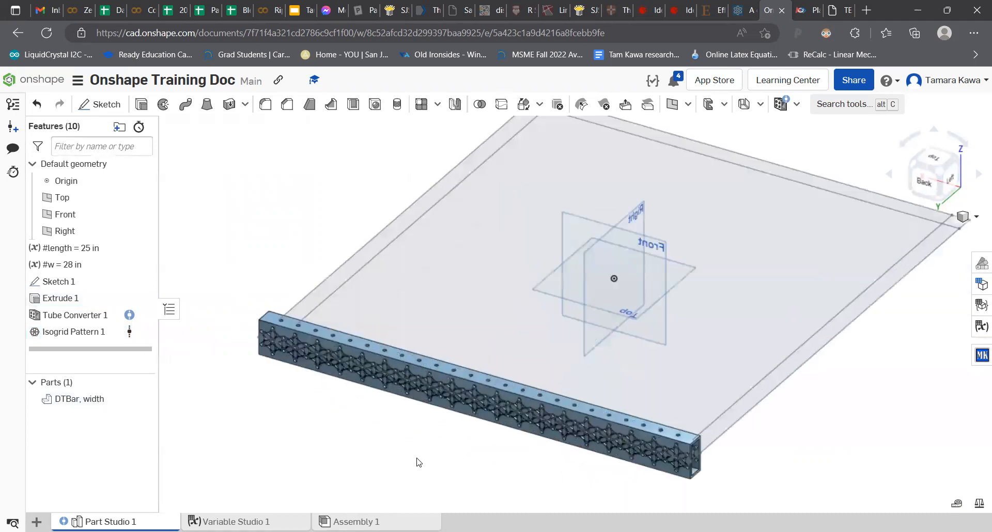
{"action": "scroll", "coordinate": [411, 448], "scroll_direction": "down", "scroll_amount": 2}
{"action": "scroll", "coordinate": [419, 443], "scroll_direction": "down", "scroll_amount": 4}
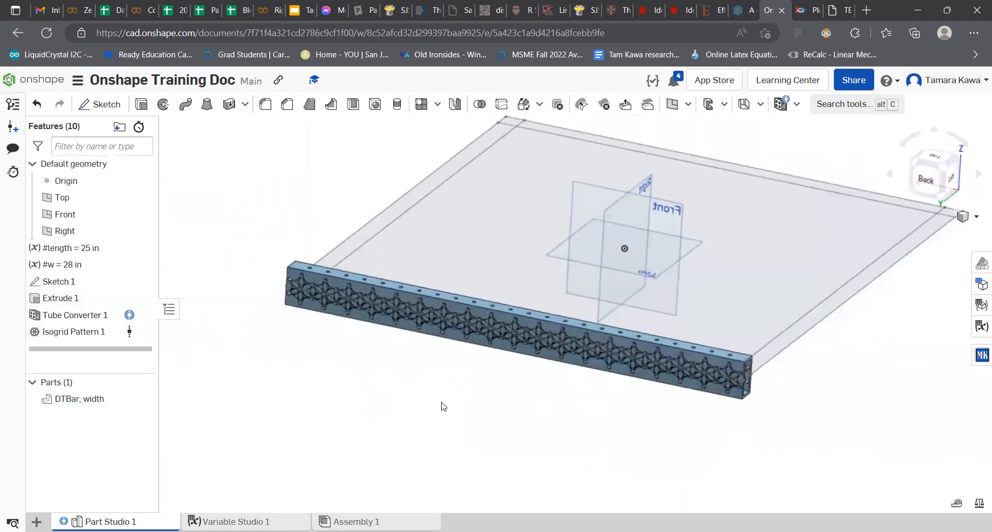
{"action": "scroll", "coordinate": [426, 293], "scroll_direction": "down", "scroll_amount": 3}
{"action": "scroll", "coordinate": [426, 293], "scroll_direction": "up", "scroll_amount": 8}
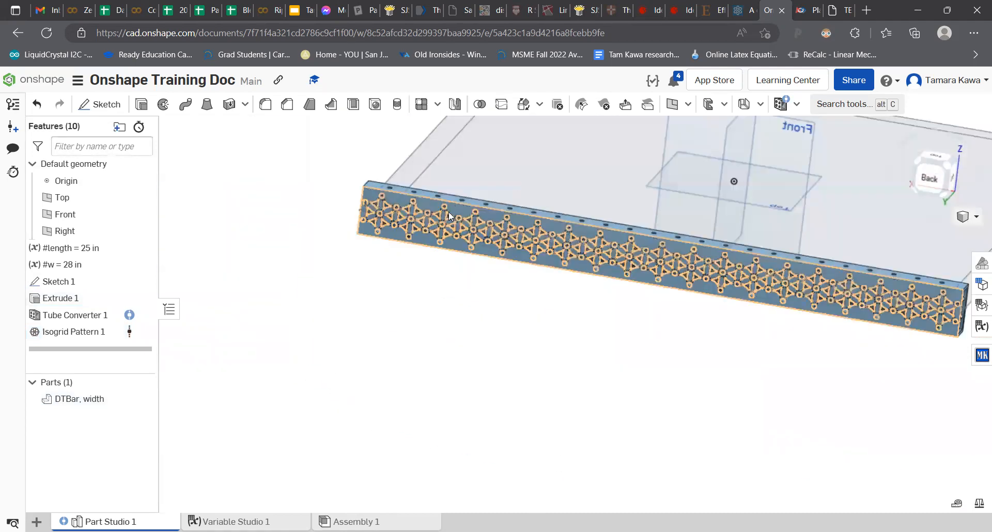
{"action": "scroll", "coordinate": [387, 317], "scroll_direction": "up", "scroll_amount": 2}
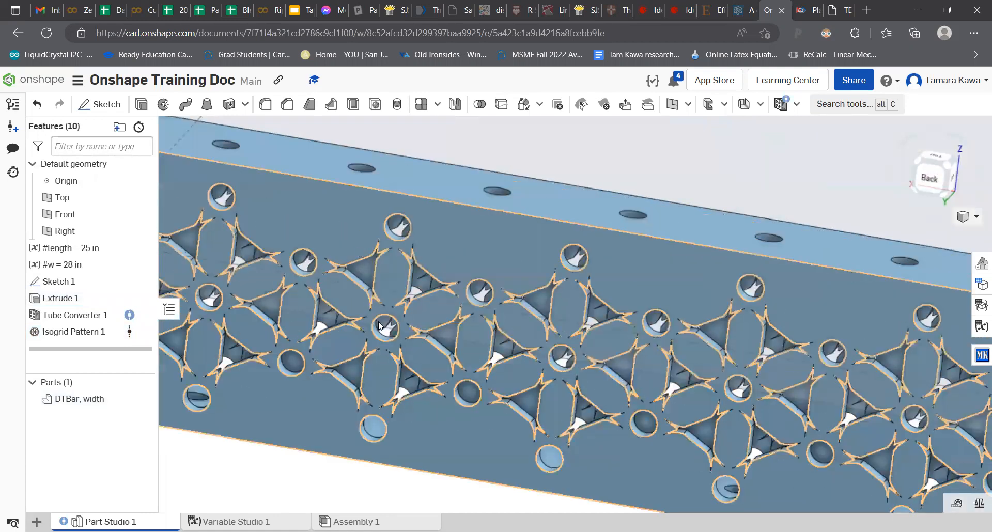
{"action": "scroll", "coordinate": [378, 324], "scroll_direction": "down", "scroll_amount": 2}
{"action": "scroll", "coordinate": [377, 324], "scroll_direction": "up", "scroll_amount": 5}
{"action": "scroll", "coordinate": [377, 324], "scroll_direction": "down", "scroll_amount": 10}
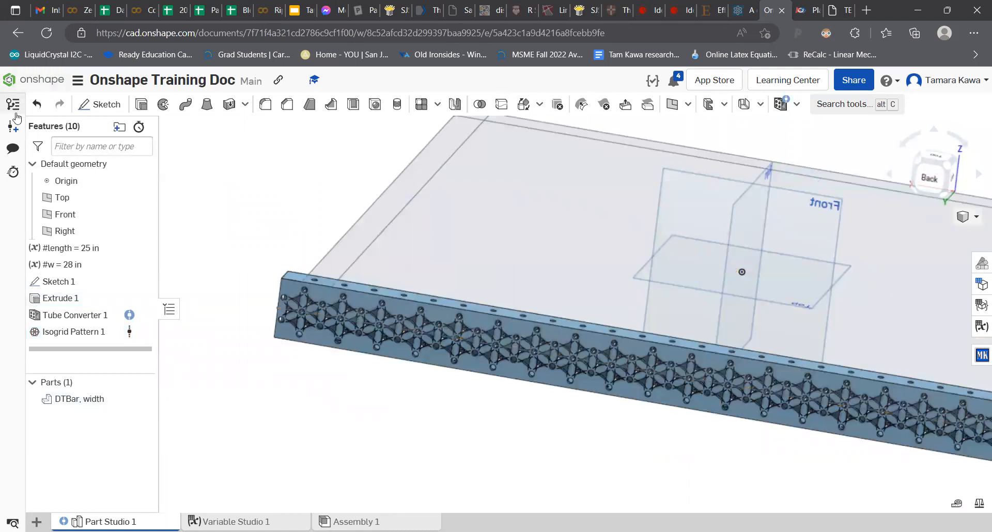
- Show the performance details, then suppress and unsuppress Isogrid Pattern 1 to compare regeneration times
{"action": "left_click", "coordinate": [13, 171]}
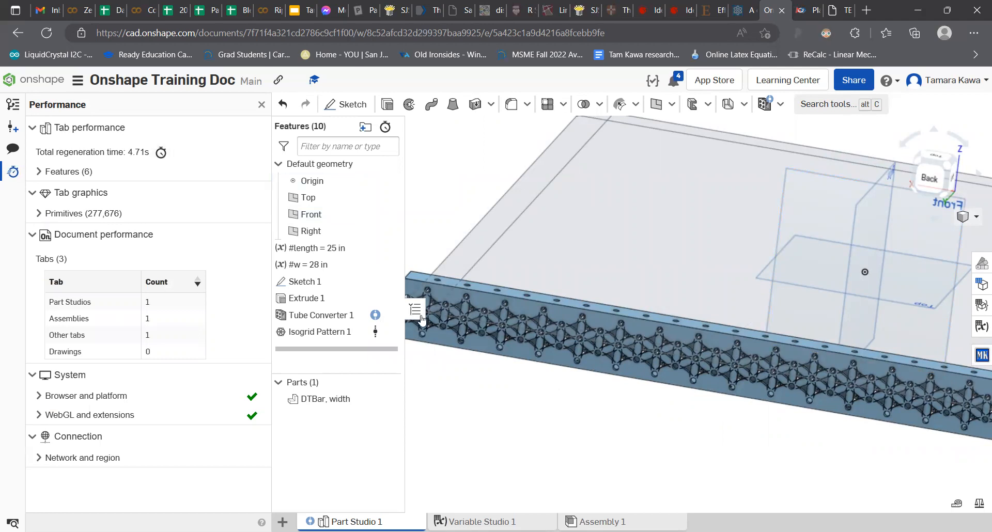
{"action": "right_click", "coordinate": [326, 333]}
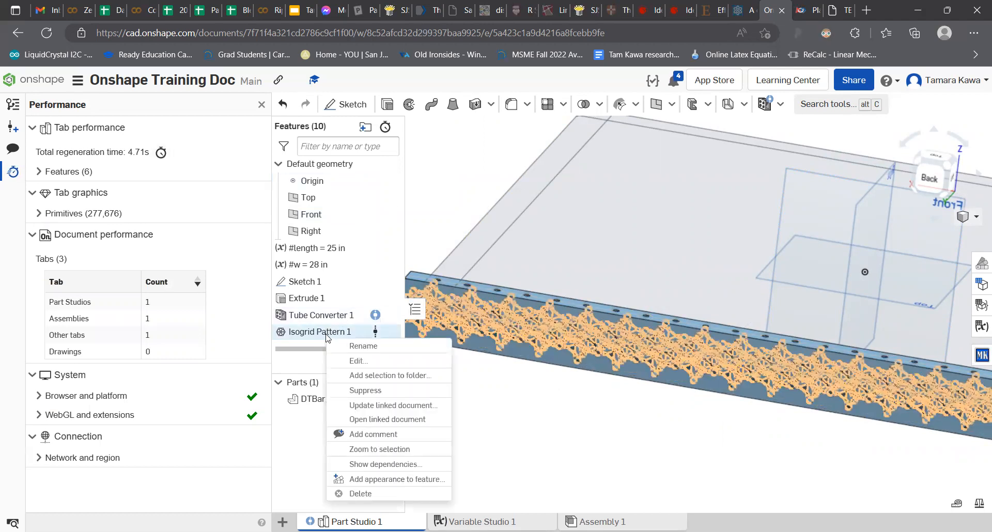
{"action": "left_click", "coordinate": [362, 391]}
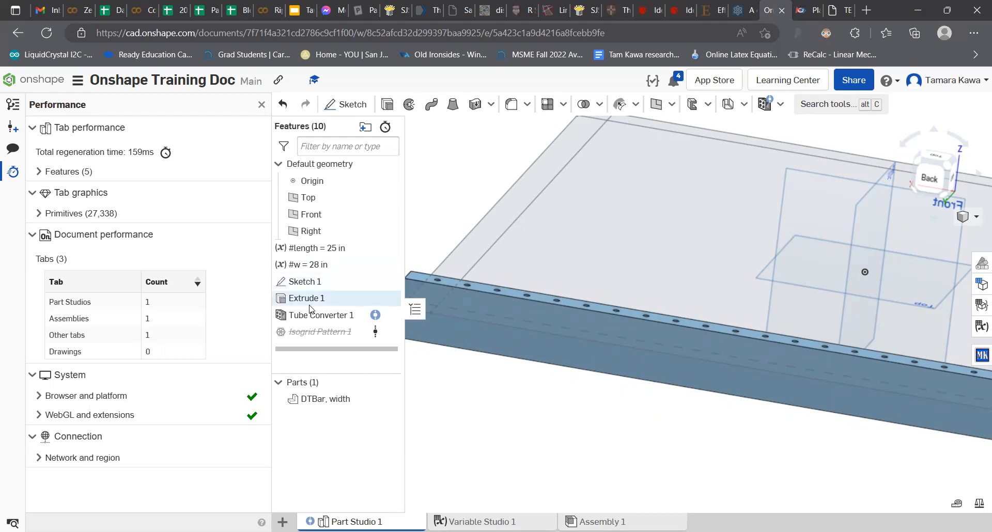
{"action": "right_click", "coordinate": [320, 333]}
{"action": "left_click", "coordinate": [340, 377]}
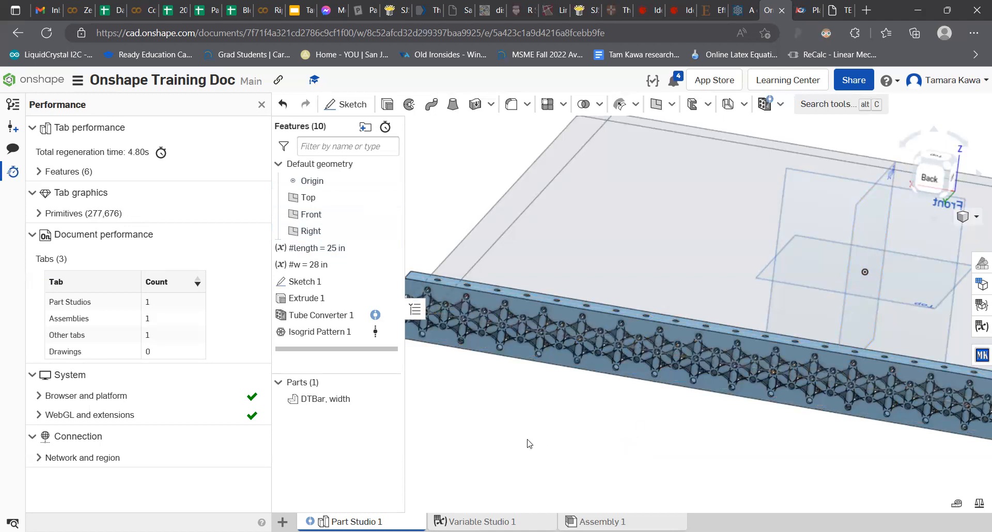
- Suppress Isogrid Pattern 1 and close the performance details
{"action": "right_click", "coordinate": [305, 331]}
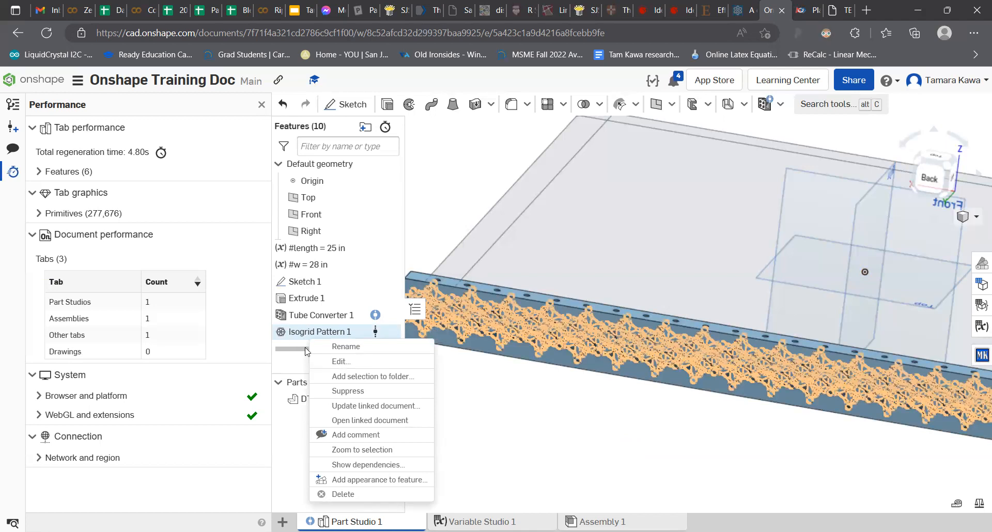
{"action": "left_click", "coordinate": [333, 393]}
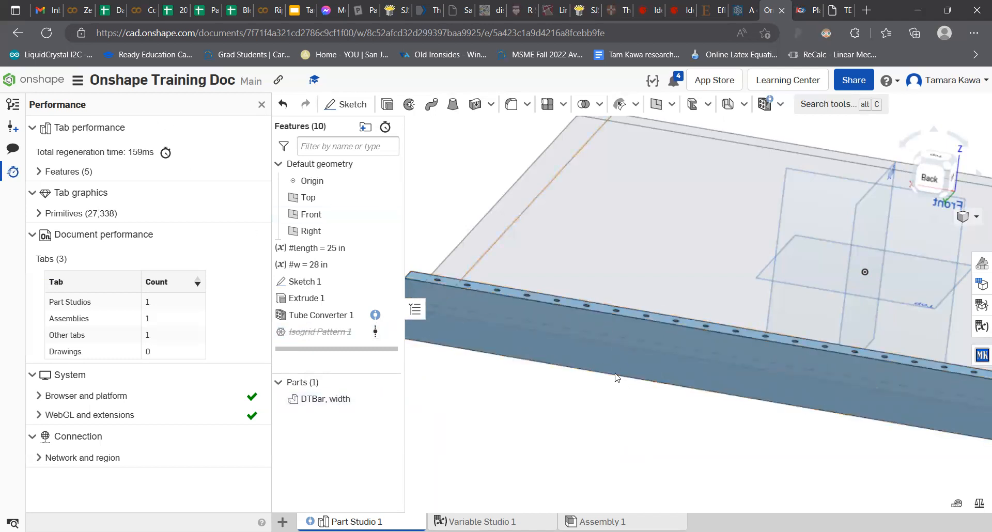
{"action": "scroll", "coordinate": [524, 256], "scroll_direction": "down", "scroll_amount": 5}
{"action": "scroll", "coordinate": [524, 255], "scroll_direction": "down", "scroll_amount": 2}
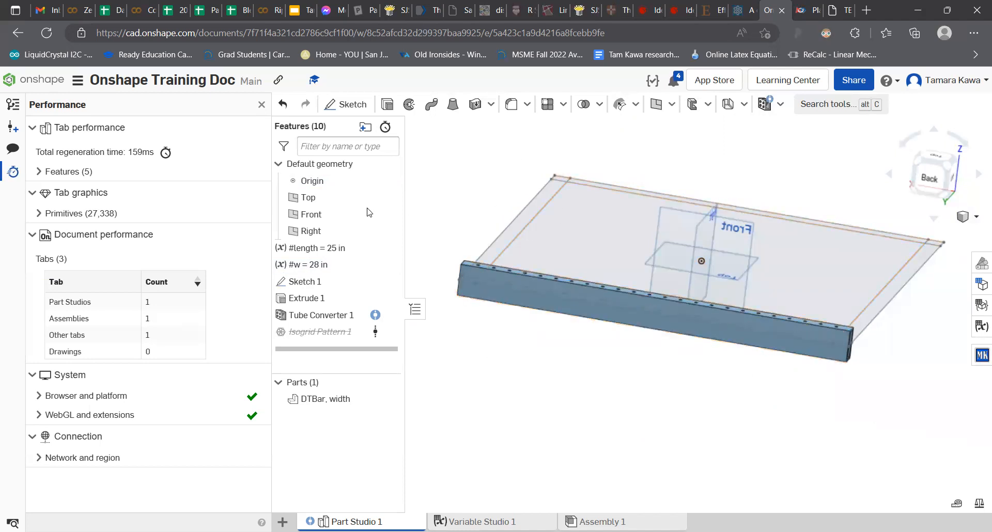
{"action": "left_click", "coordinate": [262, 106]}
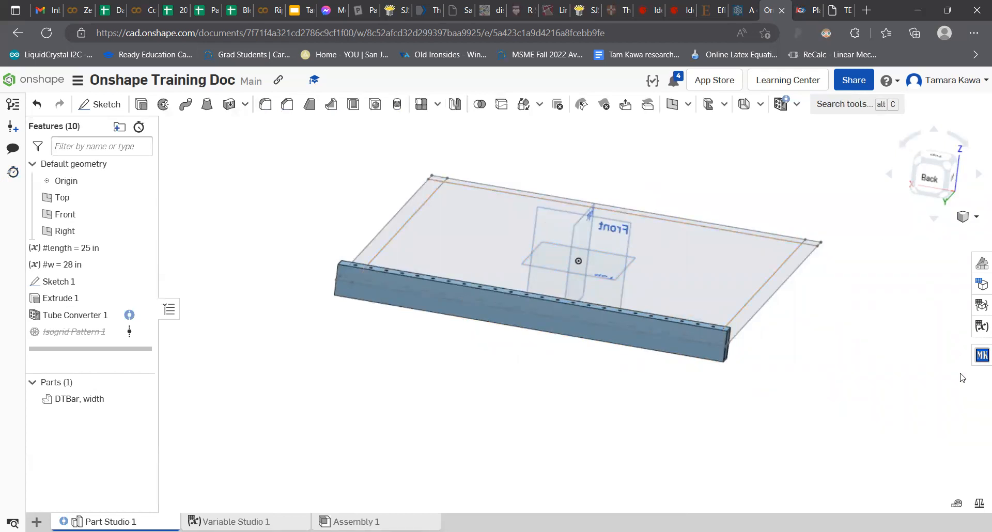
- Start a new sketch on the tube's perforated top face and orient the view to Top
{"action": "right_click_drag", "start_coordinate": [771, 385], "coordinate": [722, 392]}
{"action": "scroll", "coordinate": [710, 268], "scroll_direction": "down", "scroll_amount": 4}
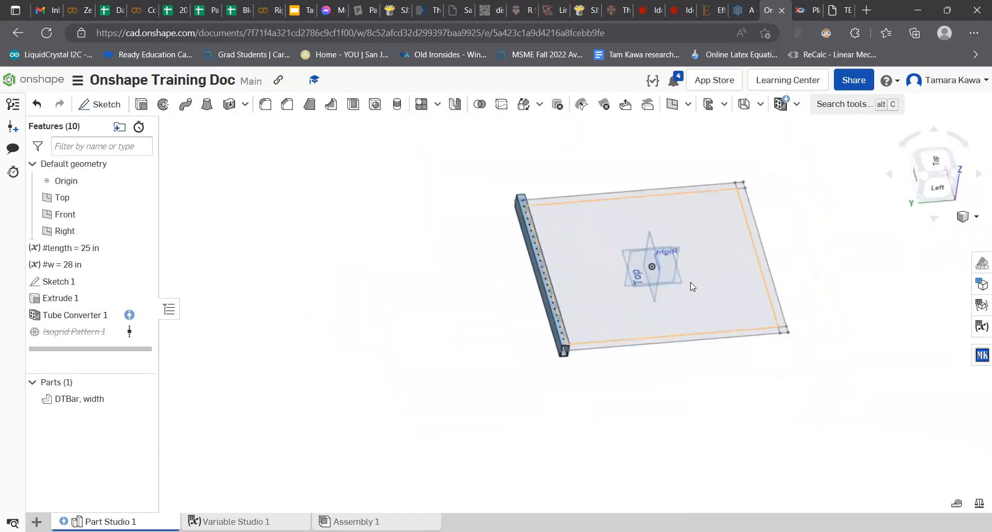
{"action": "scroll", "coordinate": [749, 206], "scroll_direction": "up", "scroll_amount": 4}
{"action": "scroll", "coordinate": [740, 216], "scroll_direction": "up", "scroll_amount": 2}
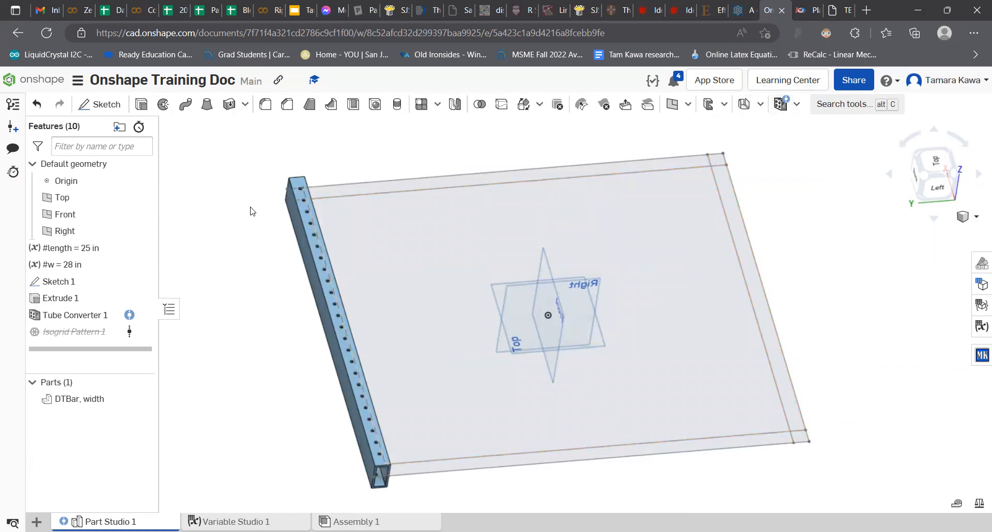
{"action": "scroll", "coordinate": [302, 189], "scroll_direction": "up", "scroll_amount": 5}
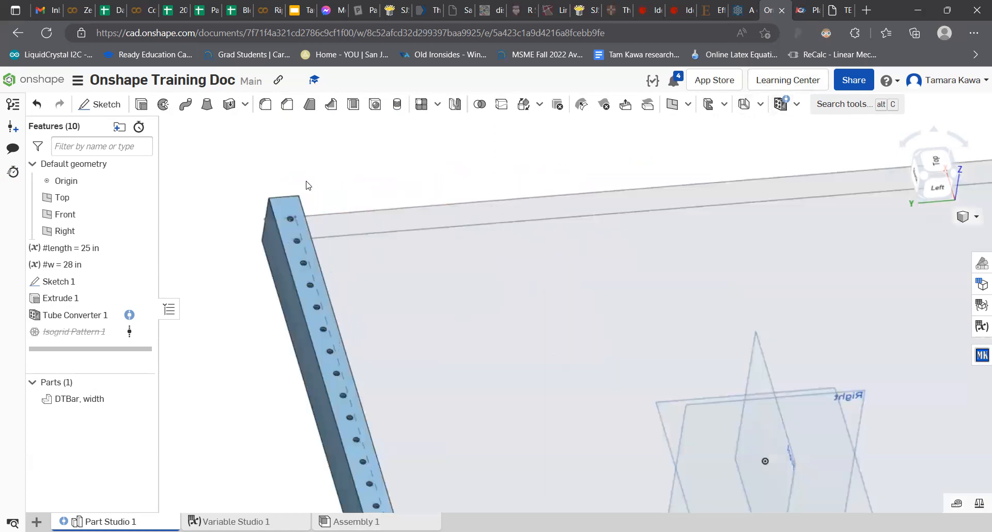
{"action": "key", "text": "shift+5"}
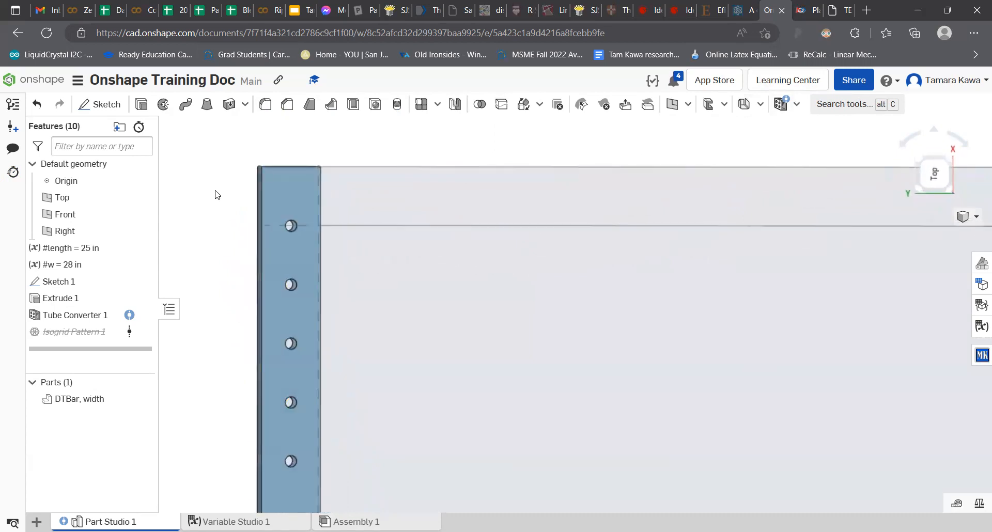
{"action": "scroll", "coordinate": [233, 219], "scroll_direction": "down", "scroll_amount": 3}
{"action": "left_click", "coordinate": [253, 195]}
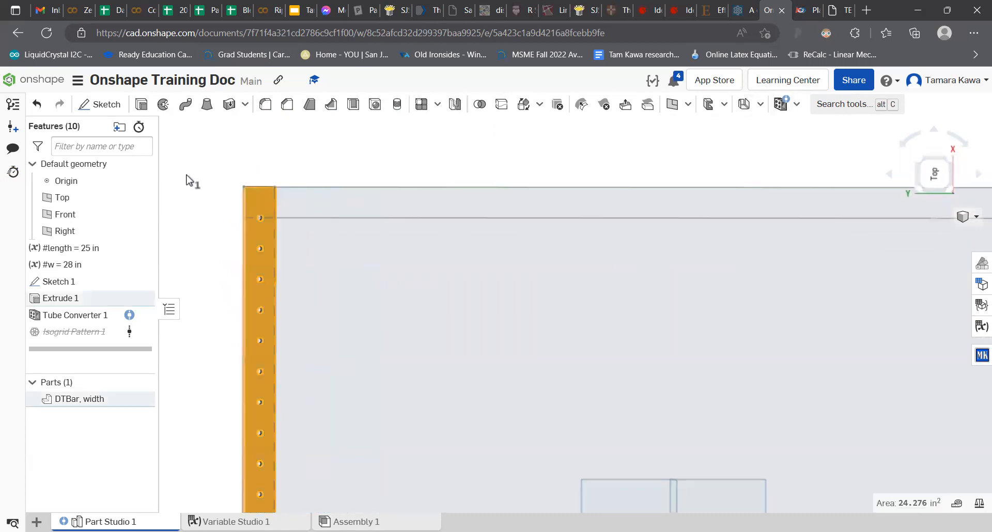
{"action": "left_click", "coordinate": [93, 103]}
{"action": "key", "text": "n"}
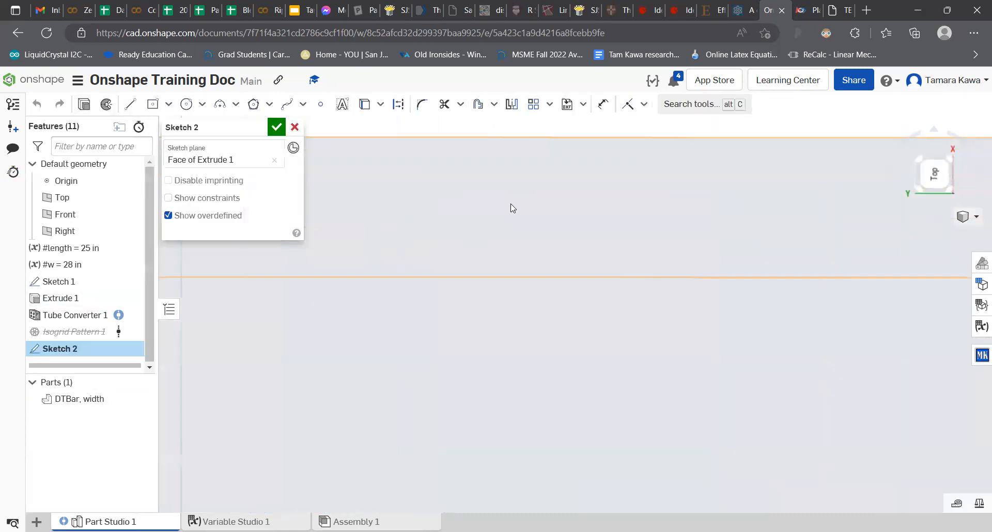
{"action": "left_click", "coordinate": [925, 175]}
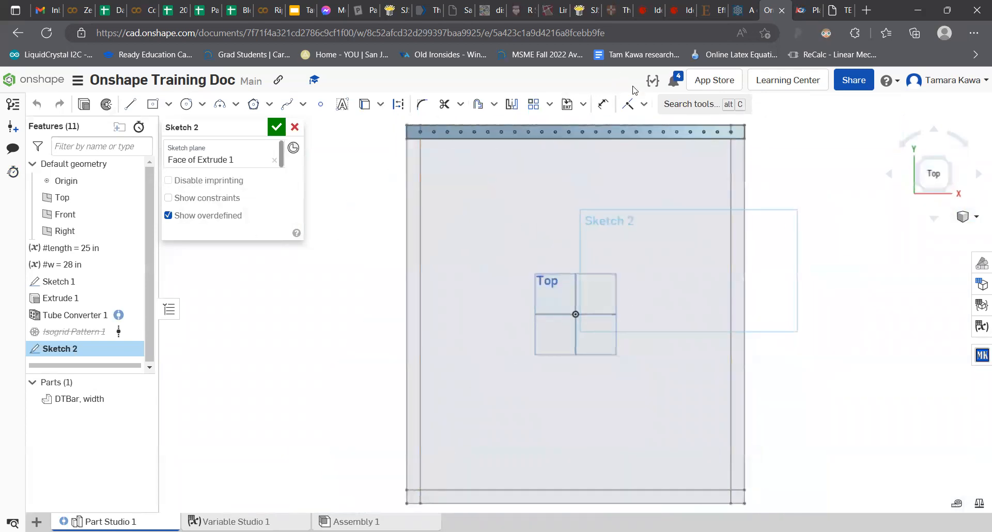
- Project the three holes nearest the tube's positive X end into the sketch
{"action": "scroll", "coordinate": [723, 122], "scroll_direction": "up", "scroll_amount": 10}
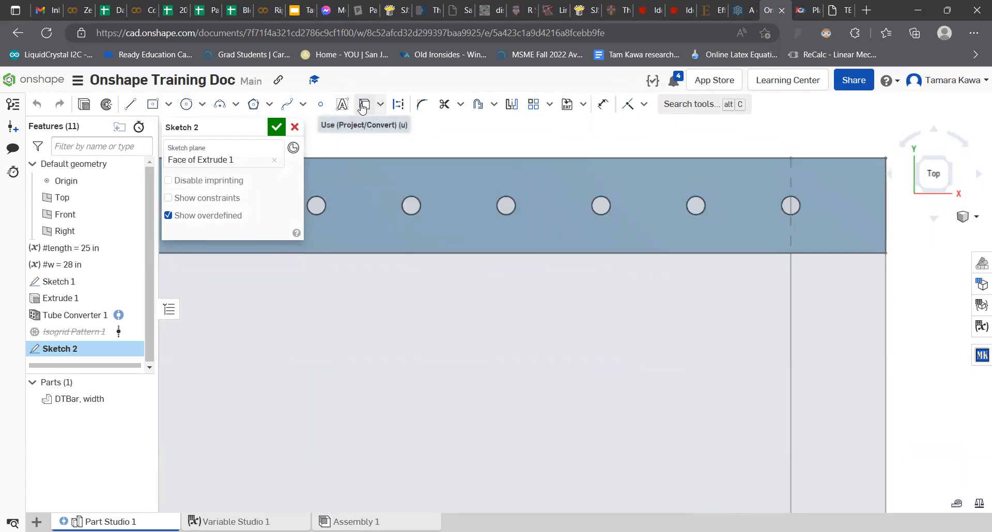
{"action": "left_click", "coordinate": [363, 106]}
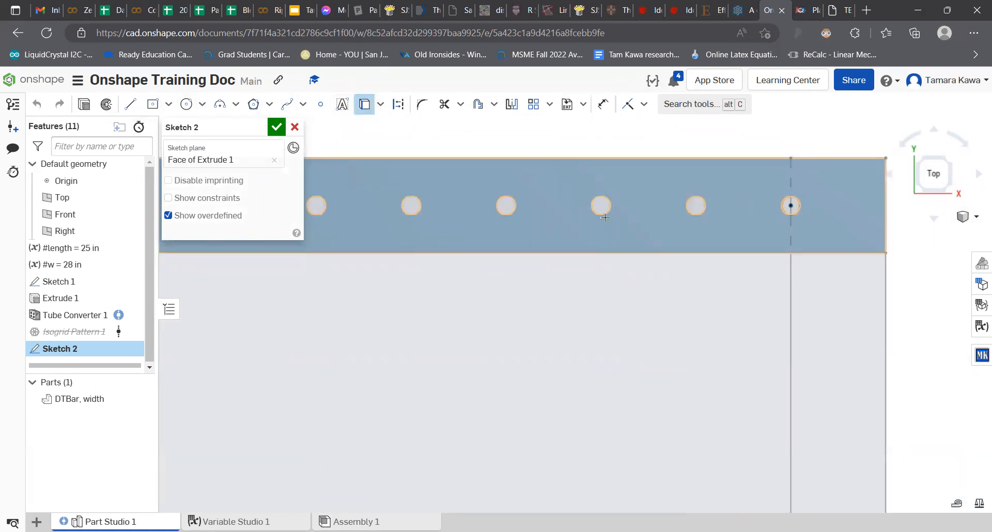
{"action": "left_click", "coordinate": [704, 202]}
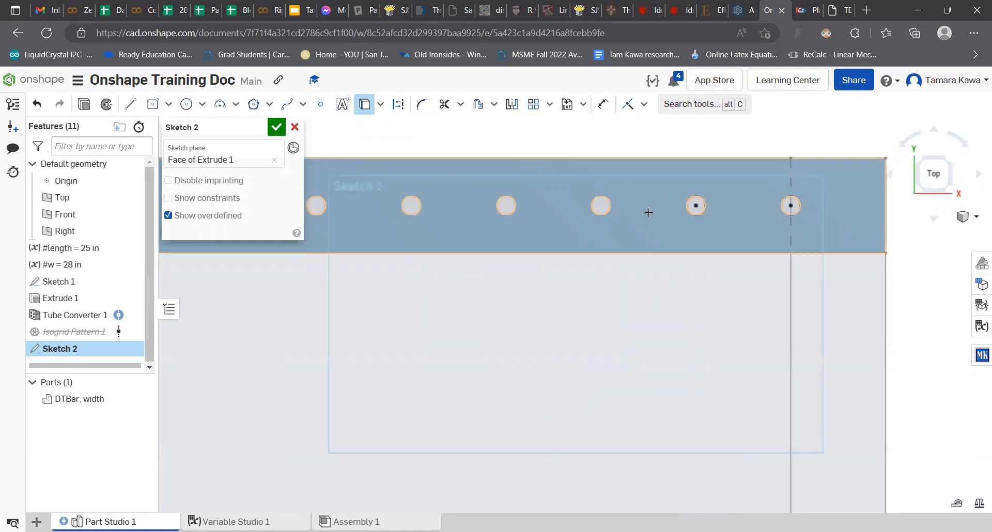
{"action": "left_click", "coordinate": [608, 208]}
- Sketch a closed four-line rectangle about 3.5 in long around the three projected holes, spanning the tube's full 1 in width
{"action": "key", "text": "l"}
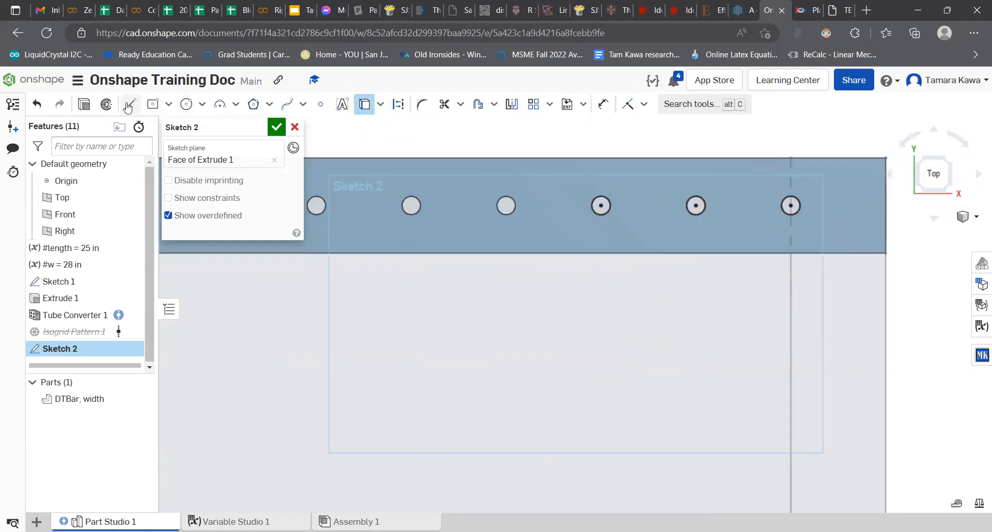
{"action": "left_click", "coordinate": [884, 253]}
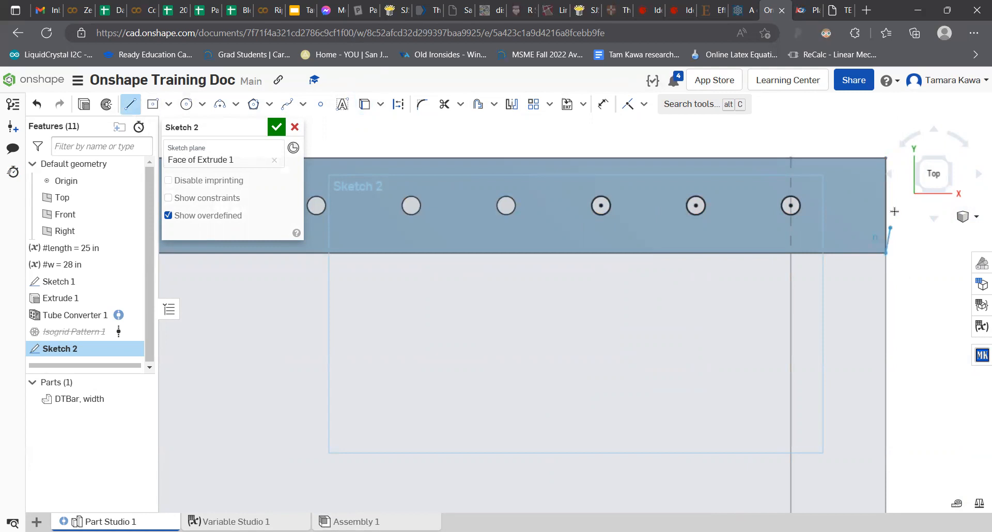
{"action": "left_click", "coordinate": [886, 158]}
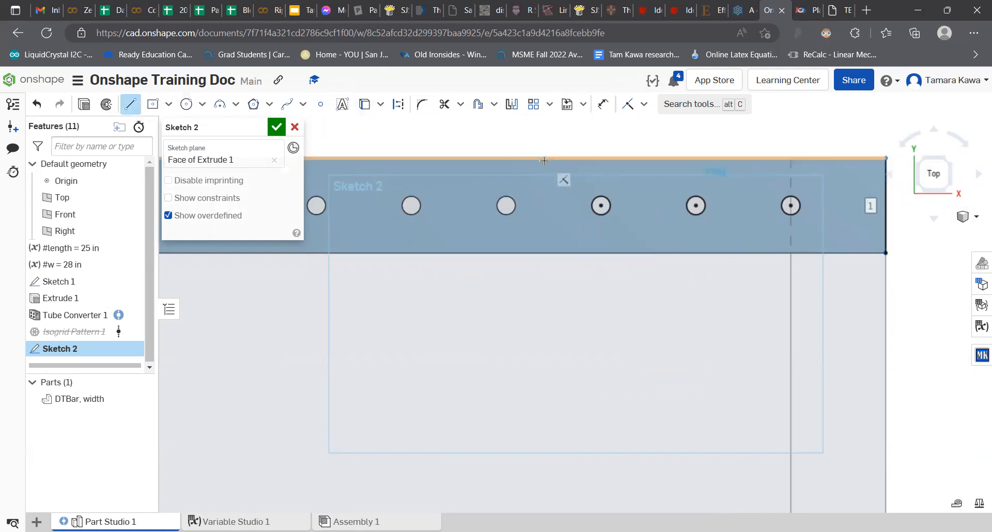
{"action": "left_click", "coordinate": [554, 158]}
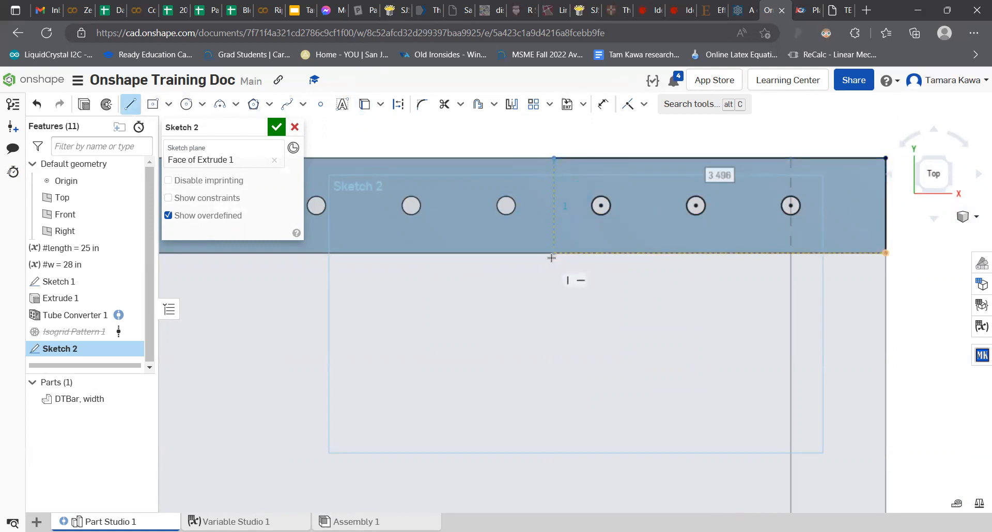
{"action": "left_click", "coordinate": [554, 253]}
{"action": "left_click", "coordinate": [885, 253]}
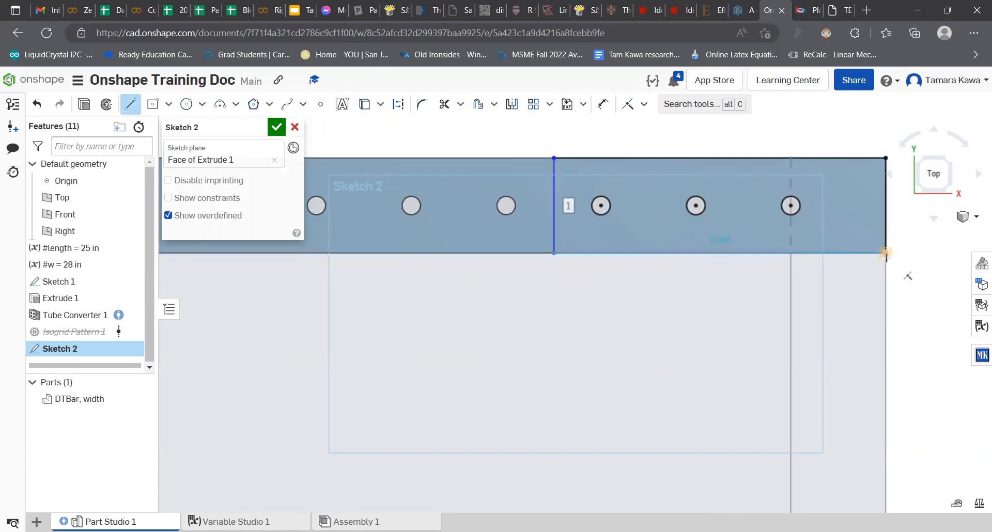
{"action": "key", "text": "Escape"}
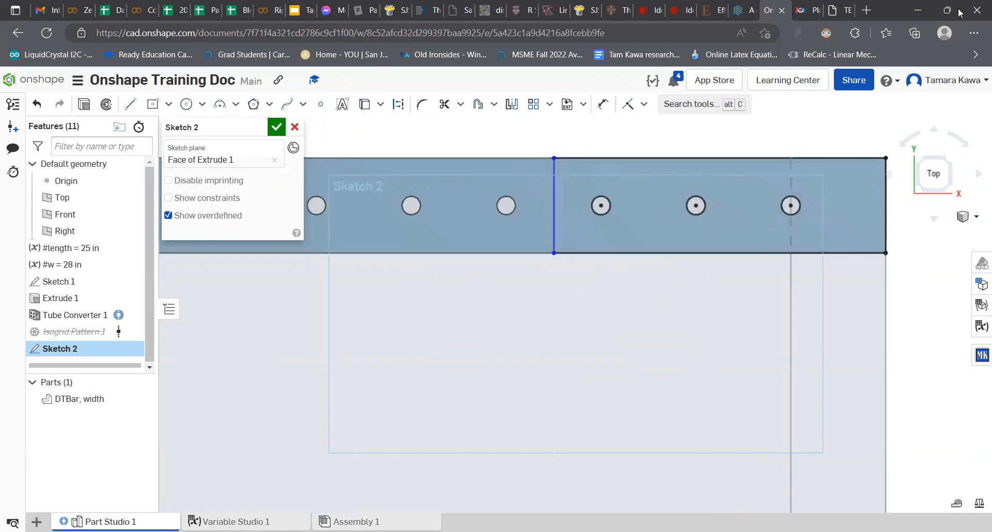
- Dimension the rectangle's inner end line 0.5 in from the center of the nearest projected hole and accept the sketch
{"action": "left_click", "coordinate": [603, 104]}
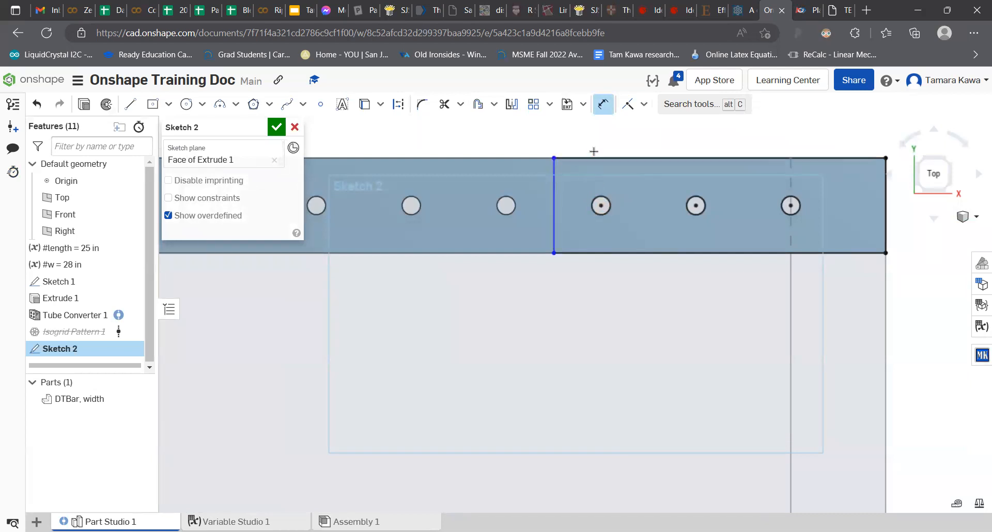
{"action": "left_click", "coordinate": [554, 178]}
{"action": "left_click", "coordinate": [601, 206]}
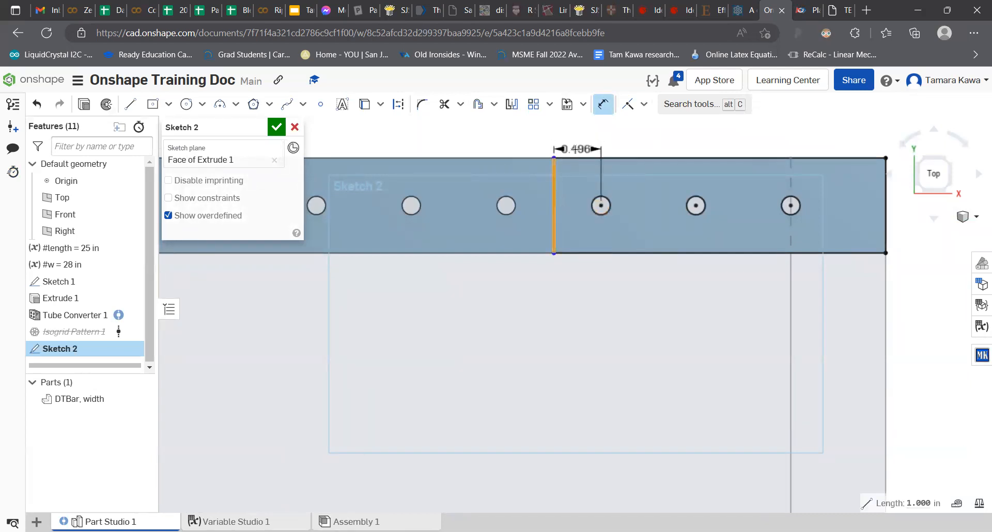
{"action": "left_click", "coordinate": [580, 145]}
{"action": "type", "text": "0.5"}
{"action": "key", "text": "Return"}
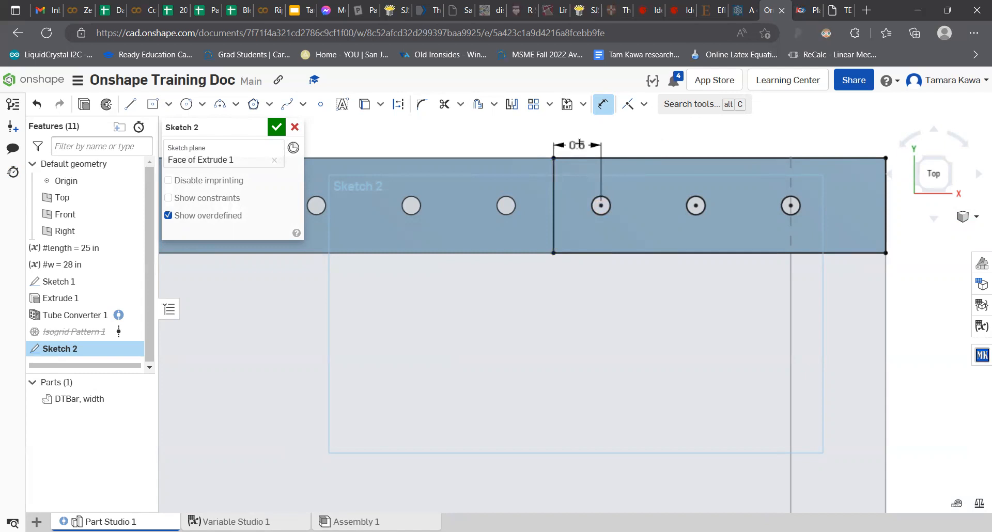
{"action": "left_click", "coordinate": [276, 126]}
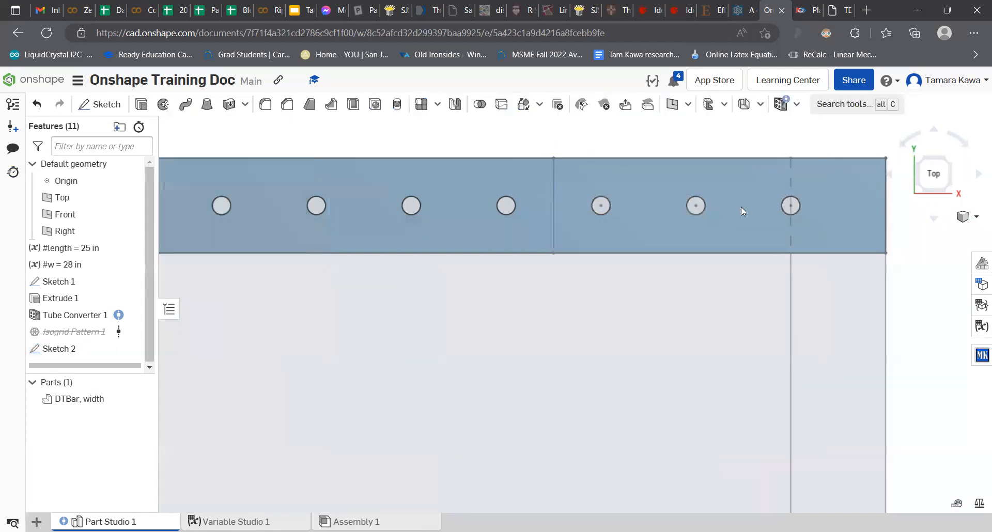
- Start a Gusset feature and select the three holes nearest the tube's negative X end on its top face
{"action": "scroll", "coordinate": [503, 163], "scroll_direction": "down", "scroll_amount": 3}
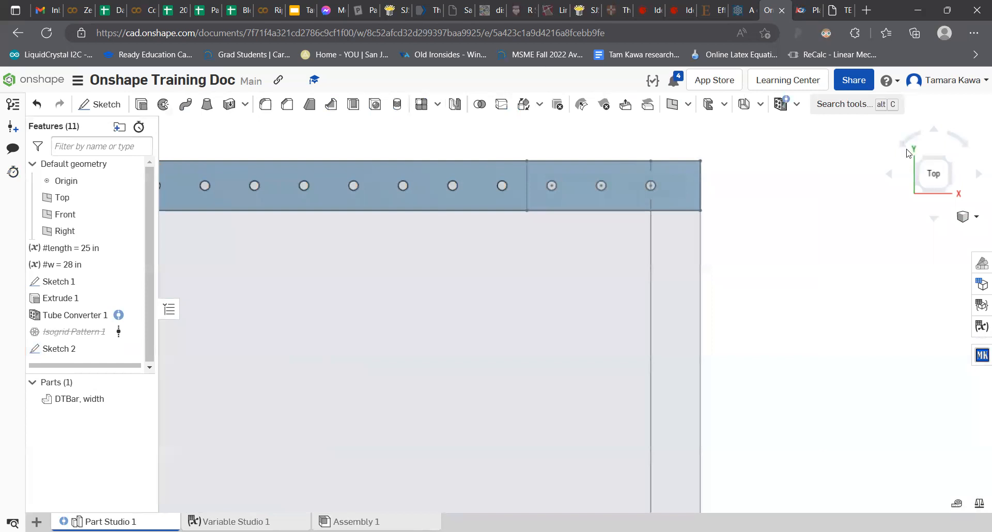
{"action": "left_click", "coordinate": [796, 105]}
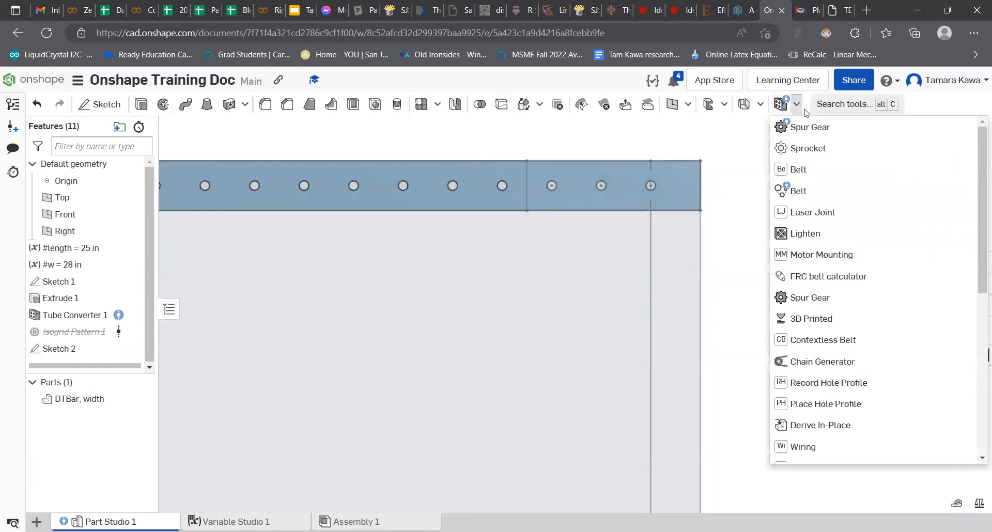
{"action": "mouse_move", "coordinate": [850, 240]}
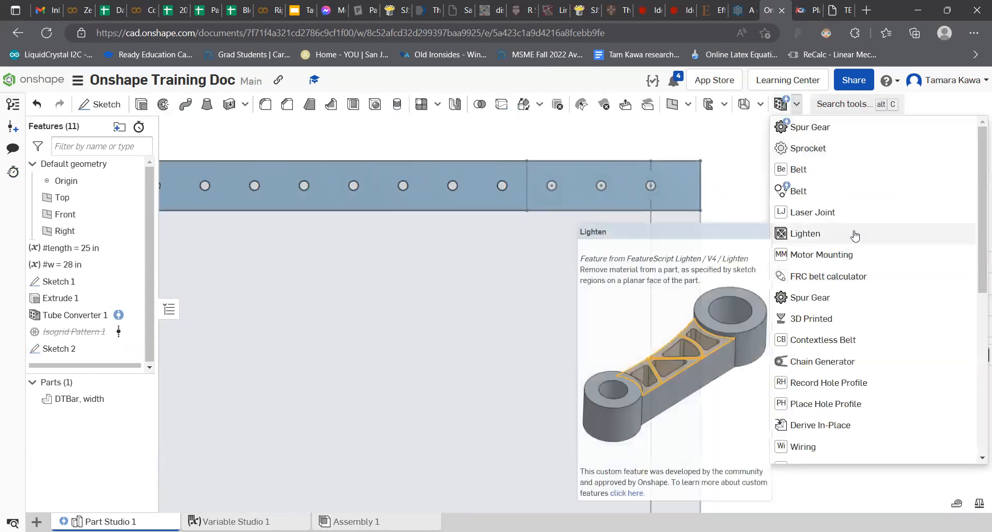
{"action": "scroll", "coordinate": [886, 359], "scroll_direction": "down", "scroll_amount": 5}
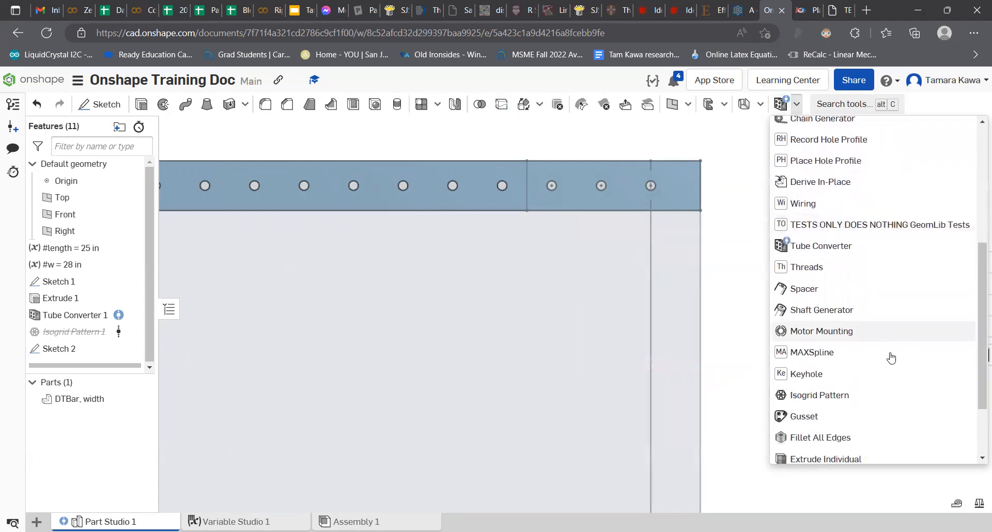
{"action": "left_click", "coordinate": [861, 326]}
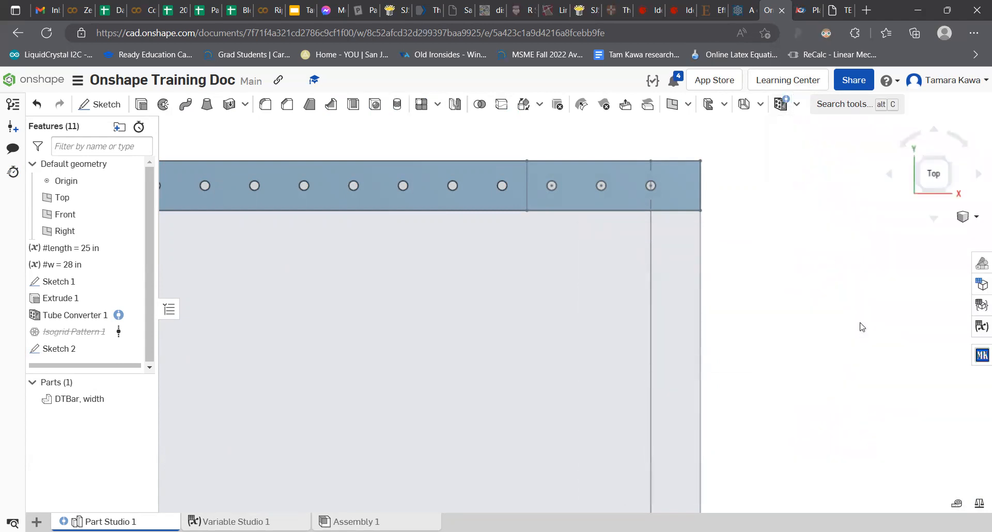
{"action": "scroll", "coordinate": [395, 299], "scroll_direction": "up", "scroll_amount": 1}
{"action": "scroll", "coordinate": [390, 305], "scroll_direction": "down", "scroll_amount": 10}
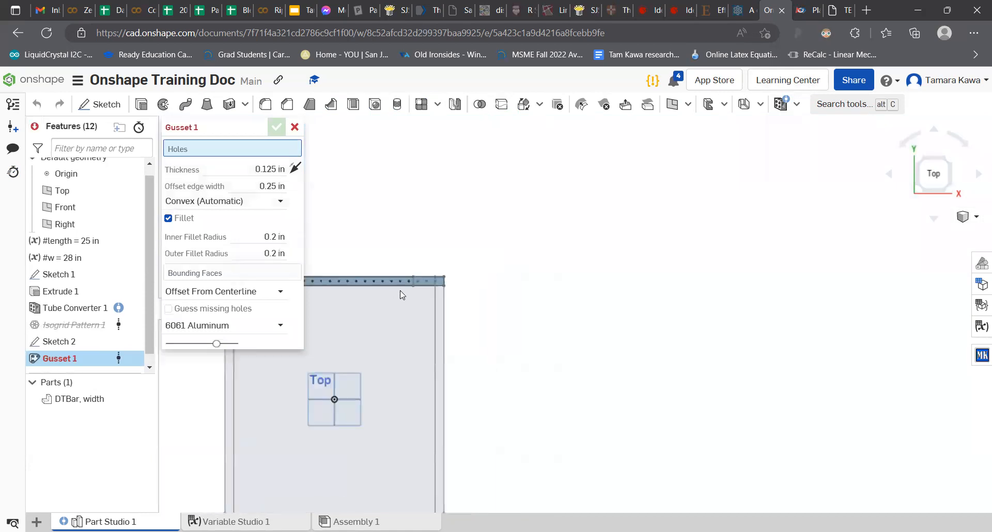
{"action": "middle_click_drag", "start_coordinate": [657, 267], "coordinate": [957, 233]}
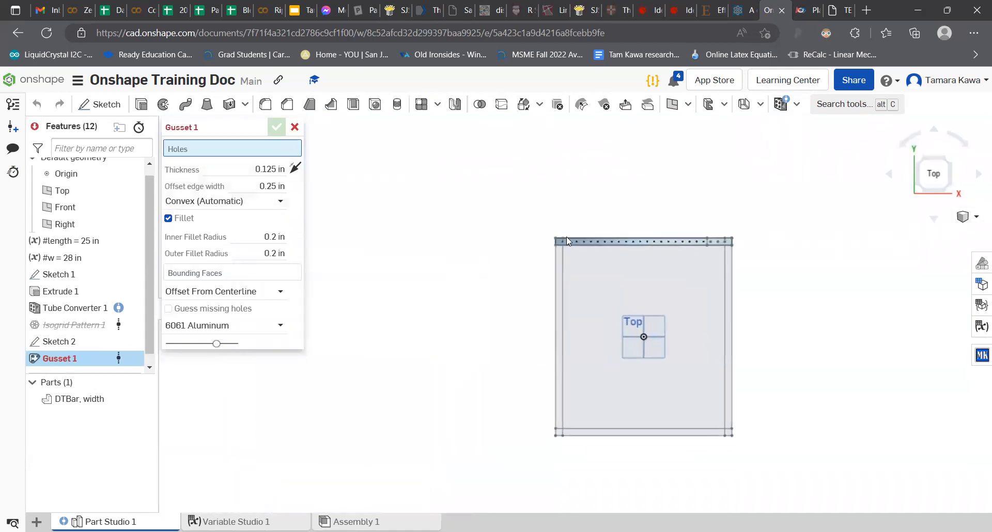
{"action": "scroll", "coordinate": [567, 237], "scroll_direction": "down", "scroll_amount": 5}
{"action": "scroll", "coordinate": [586, 257], "scroll_direction": "up", "scroll_amount": 5}
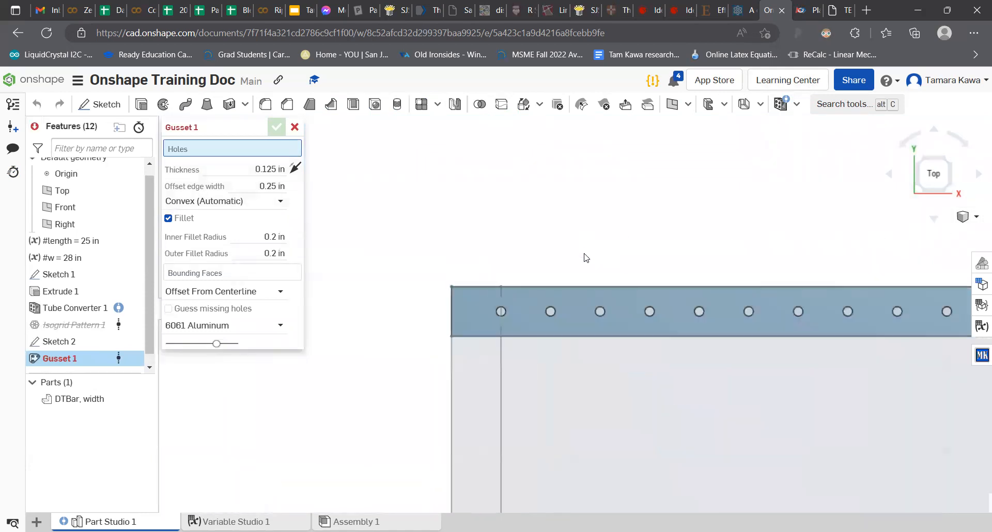
{"action": "left_click", "coordinate": [500, 312]}
{"action": "left_click", "coordinate": [552, 310]}
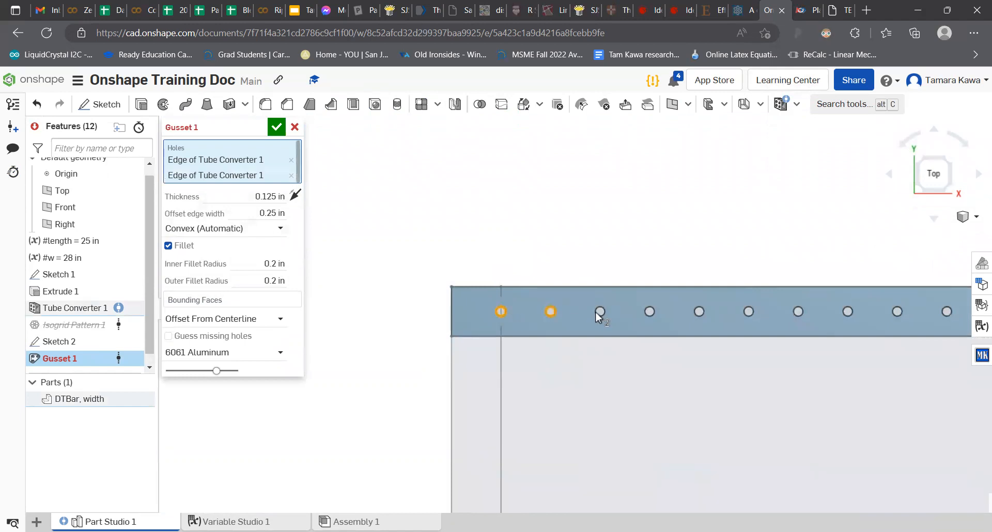
{"action": "left_click", "coordinate": [602, 310]}
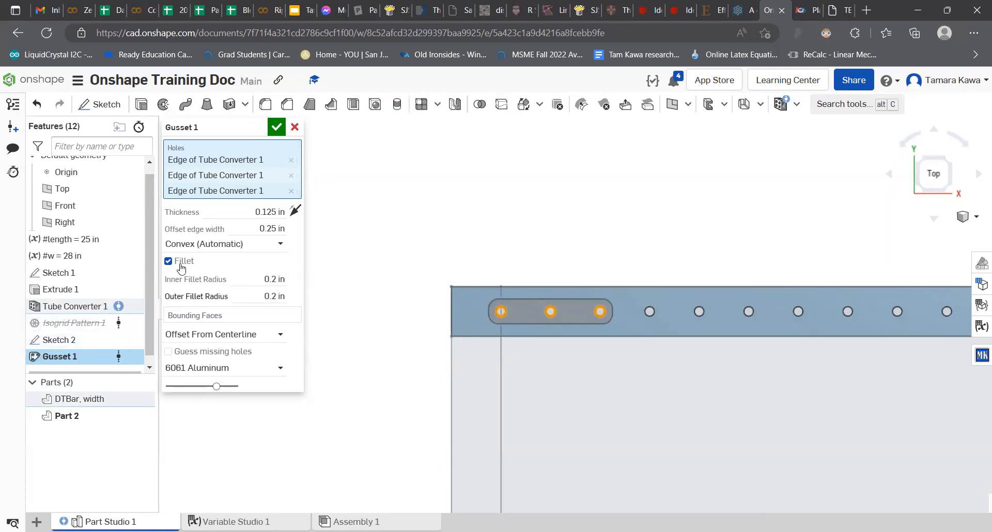
- Set the gusset thickness to 0.25 in
{"action": "left_click", "coordinate": [272, 212]}
{"action": "left_click", "coordinate": [266, 213]}
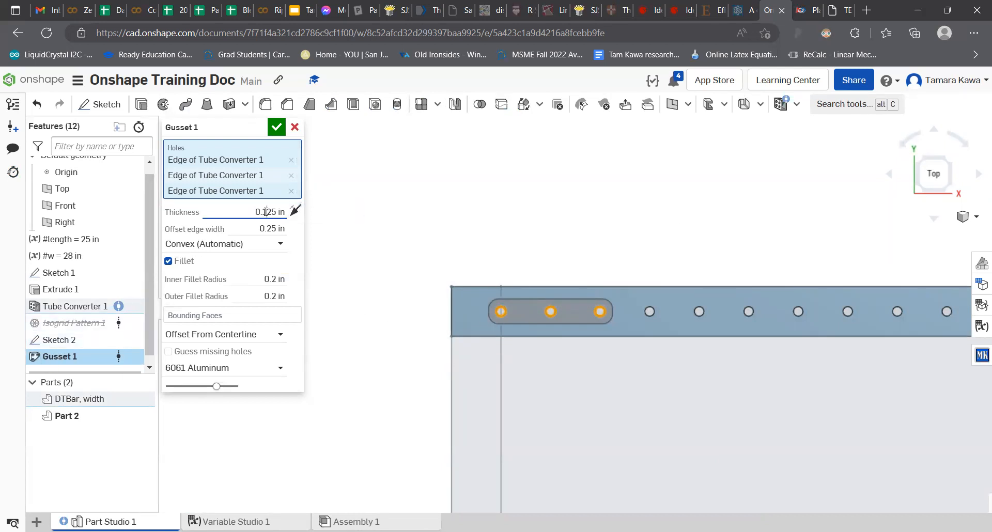
{"action": "key", "text": "ctrl+a"}
{"action": "right_click_drag", "start_coordinate": [588, 376], "coordinate": [545, 282]}
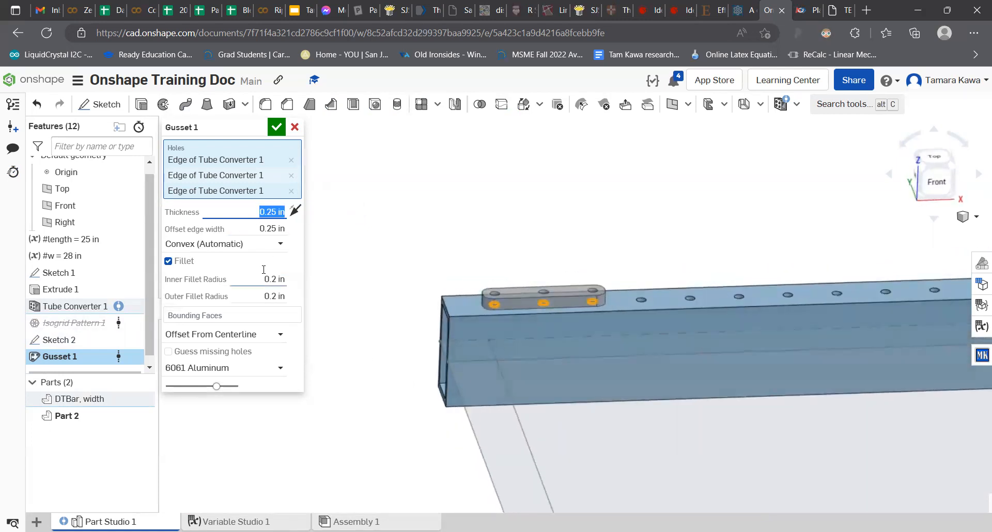
- Review the gusset's material and outline options, keep 6061 Aluminum and Convex (Automatic), and accept the feature
{"action": "left_click", "coordinate": [257, 369]}
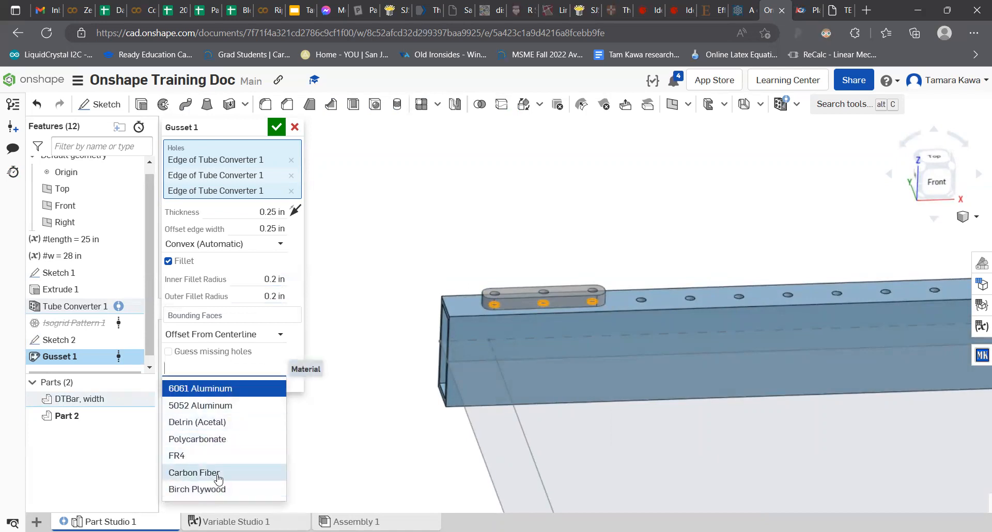
{"action": "left_click", "coordinate": [308, 338]}
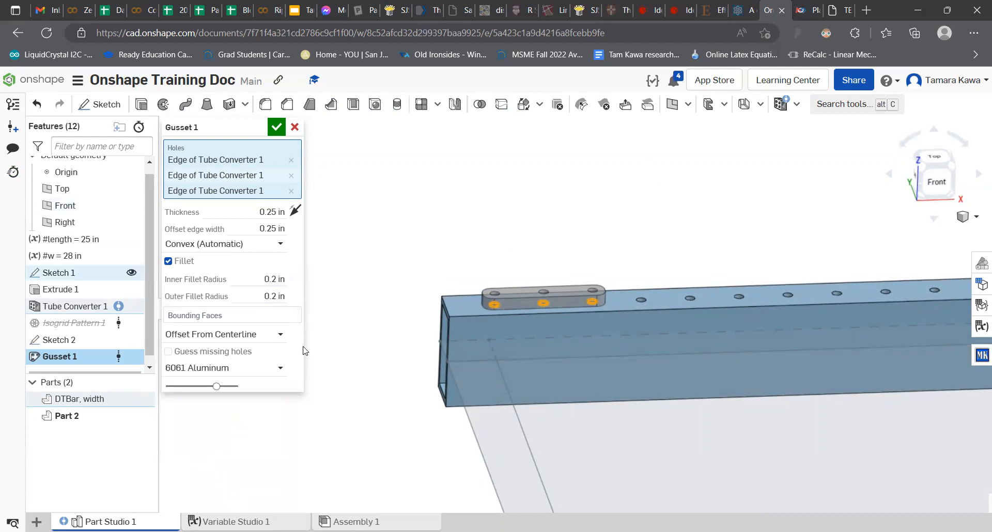
{"action": "left_click", "coordinate": [259, 246]}
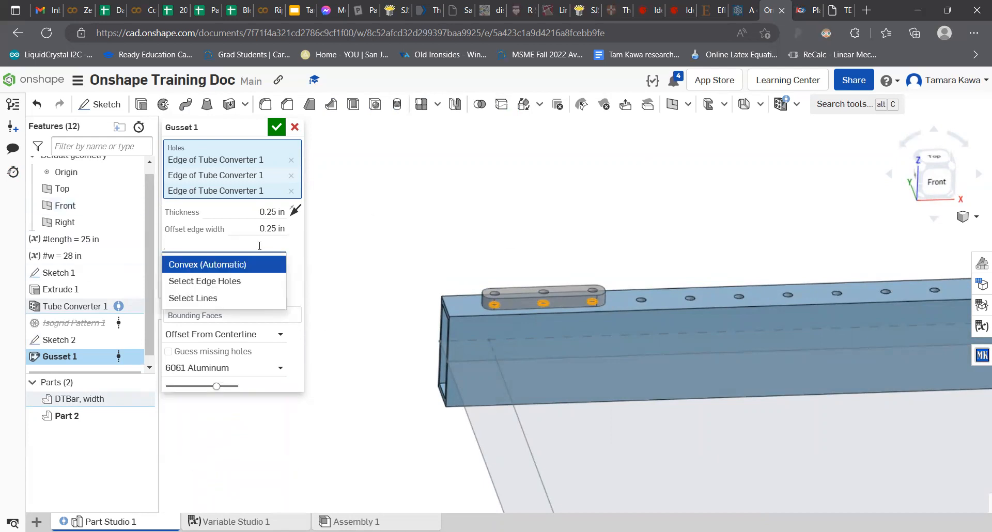
{"action": "left_click", "coordinate": [411, 211]}
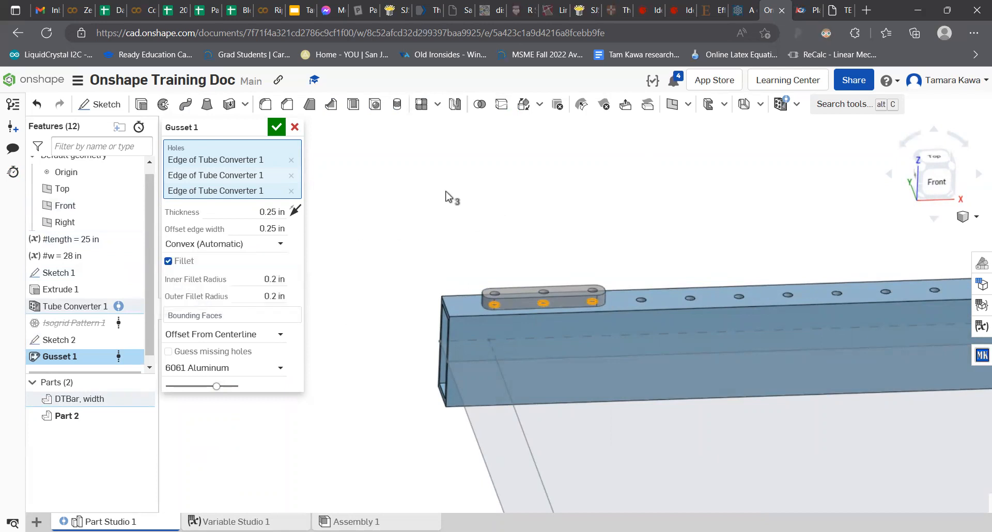
{"action": "left_click", "coordinate": [277, 127]}
{"action": "right_click_drag", "start_coordinate": [292, 132], "coordinate": [650, 273]}
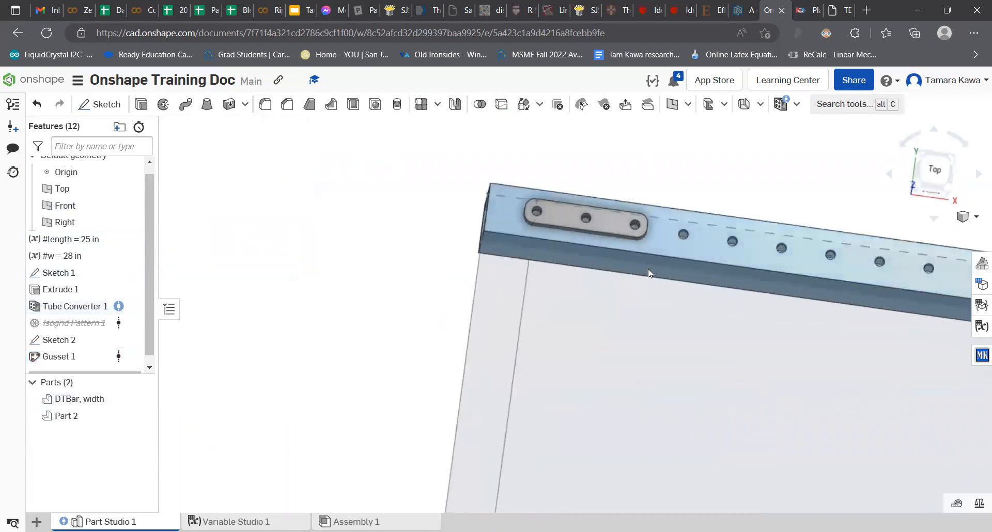
{"action": "right_click_drag", "start_coordinate": [611, 173], "coordinate": [575, 193]}
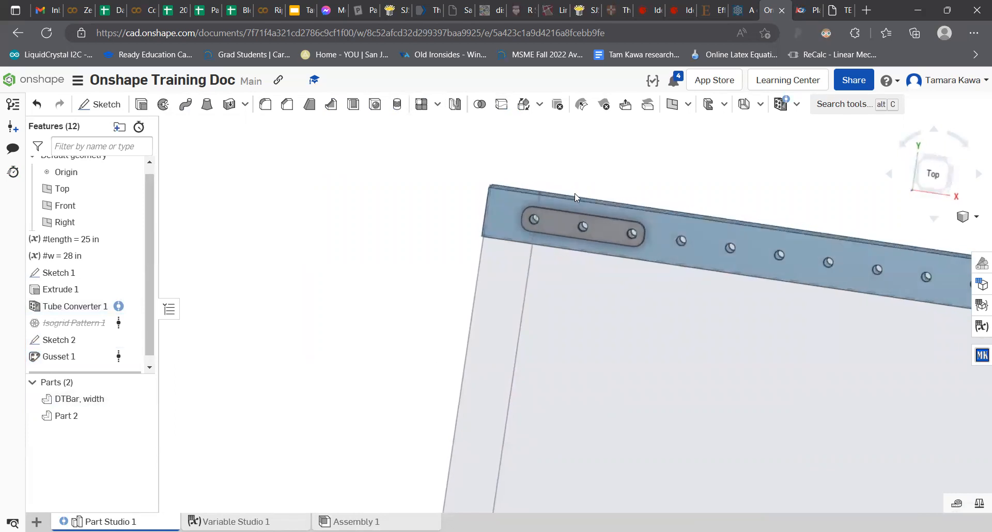
- Edit Tube Converter 1 and set its pattern start offset to 0.25 in
{"action": "right_click", "coordinate": [48, 310]}
{"action": "left_click", "coordinate": [72, 341]}
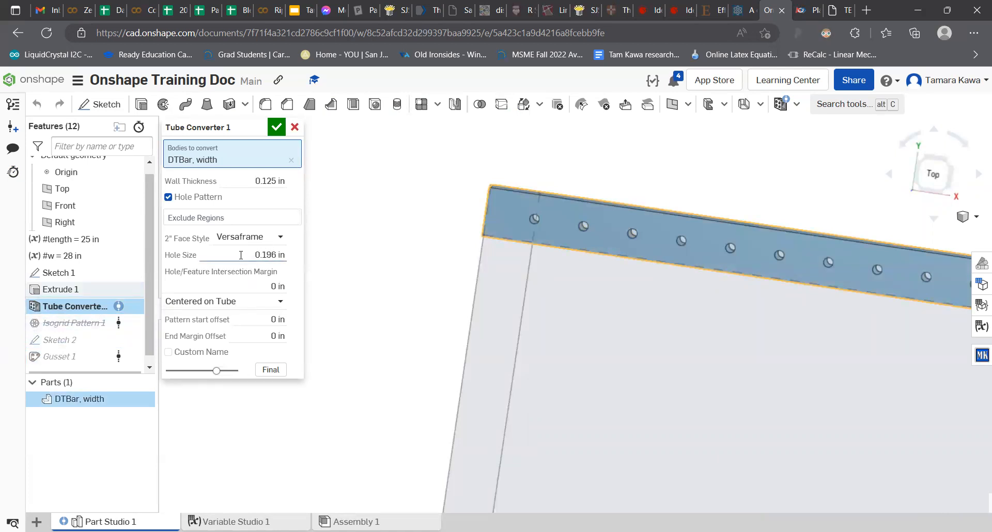
{"action": "left_click", "coordinate": [268, 320]}
{"action": "type", "text": "0.25"}
{"action": "key", "text": "Return"}
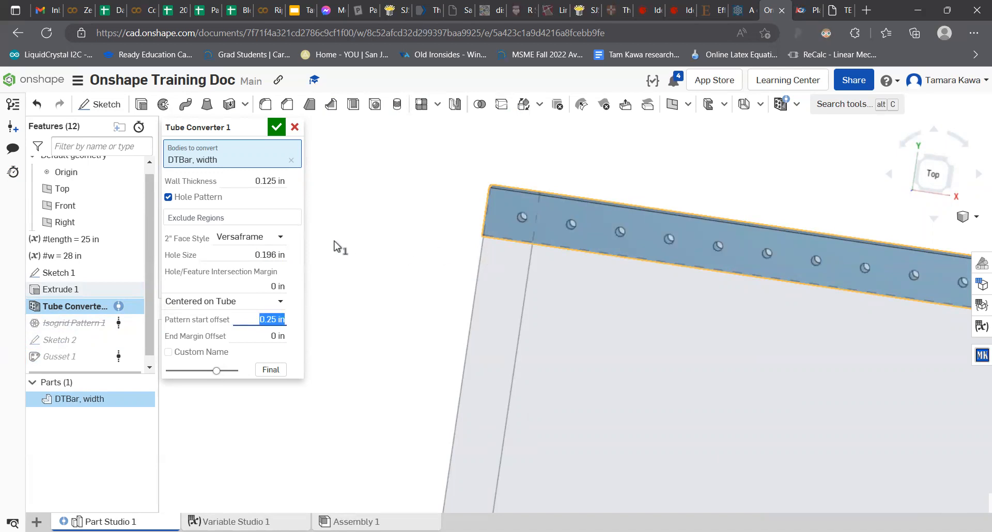
- Change the 2" face style to Versa With Custom Spacing, set the hole spacing to 0.55 in, and accept the tube changes
{"action": "left_click", "coordinate": [245, 237]}
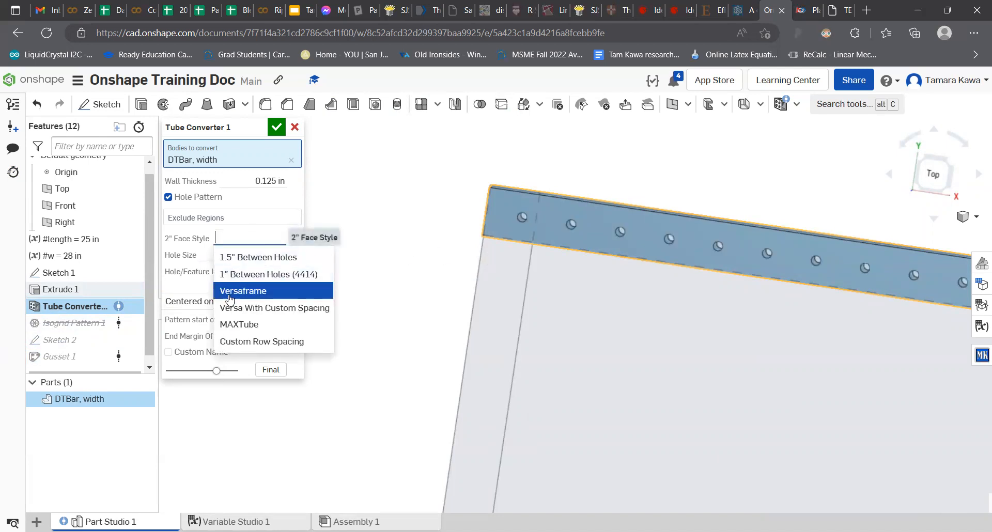
{"action": "left_click", "coordinate": [230, 306]}
{"action": "left_click", "coordinate": [267, 268]}
{"action": "left_click", "coordinate": [270, 267]}
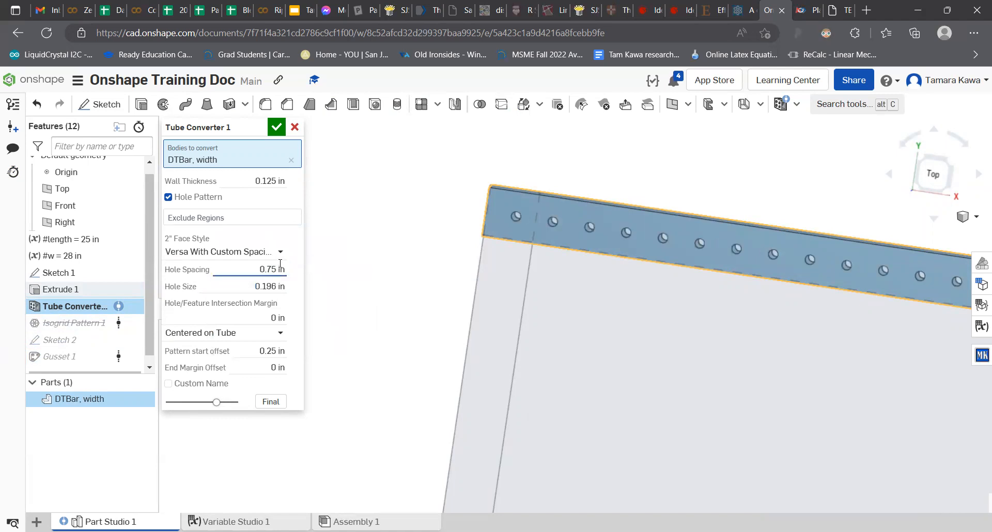
{"action": "key", "text": "BackSpace"}
{"action": "type", "text": "5"}
{"action": "key", "text": "Return"}
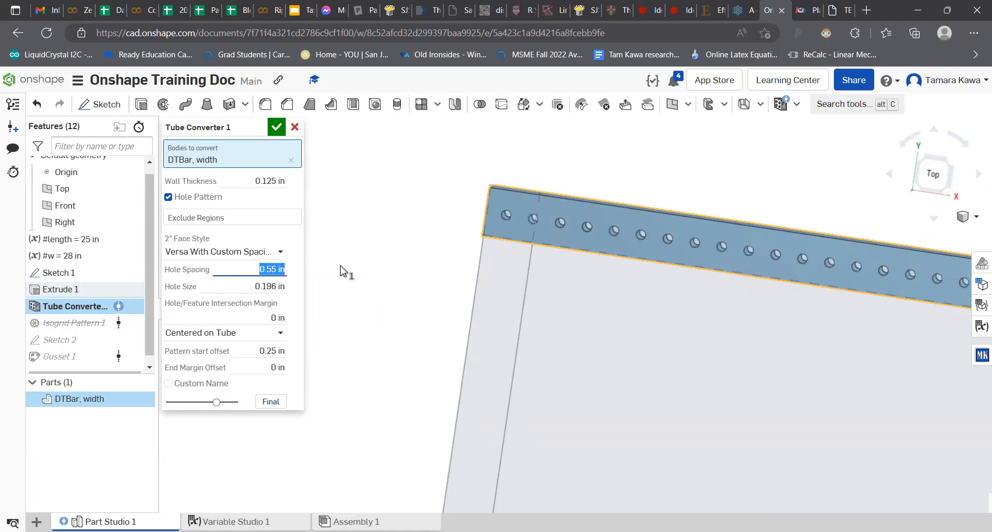
{"action": "left_click", "coordinate": [275, 127]}
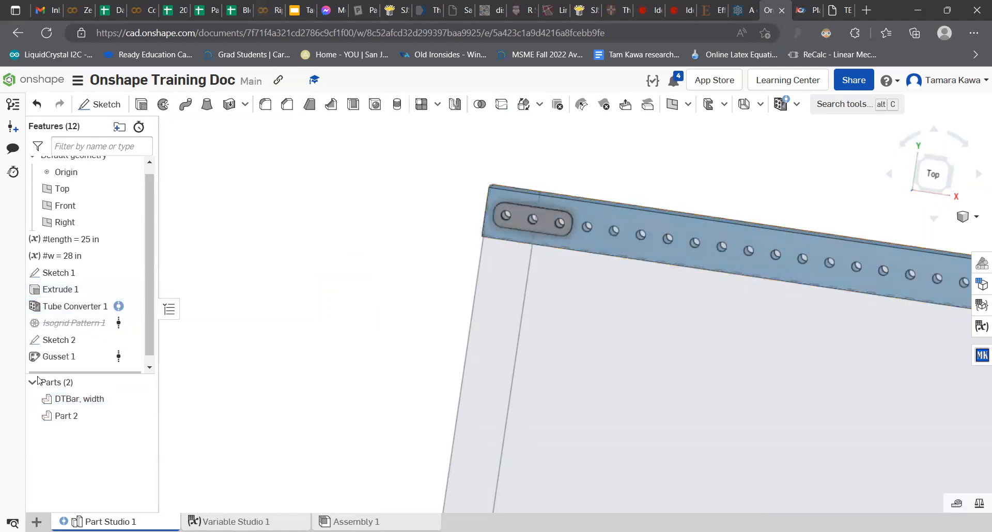
{"action": "right_click_drag", "start_coordinate": [576, 227], "coordinate": [536, 239]}
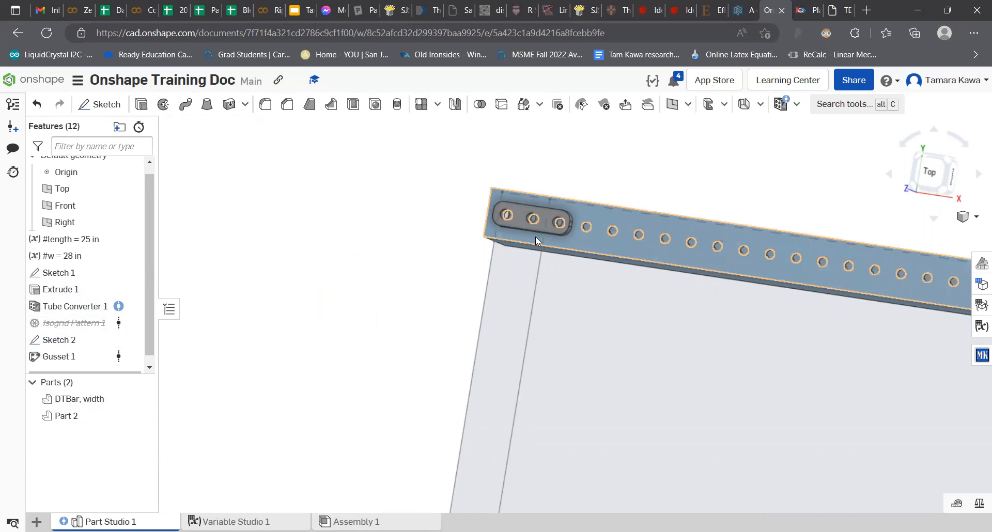
{"action": "left_click", "coordinate": [13, 172]}
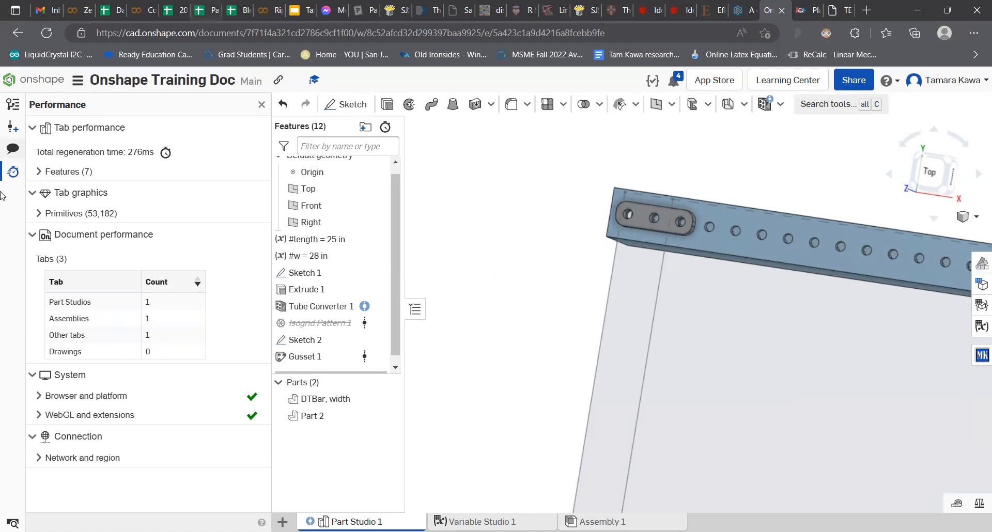
{"action": "left_click", "coordinate": [13, 172]}
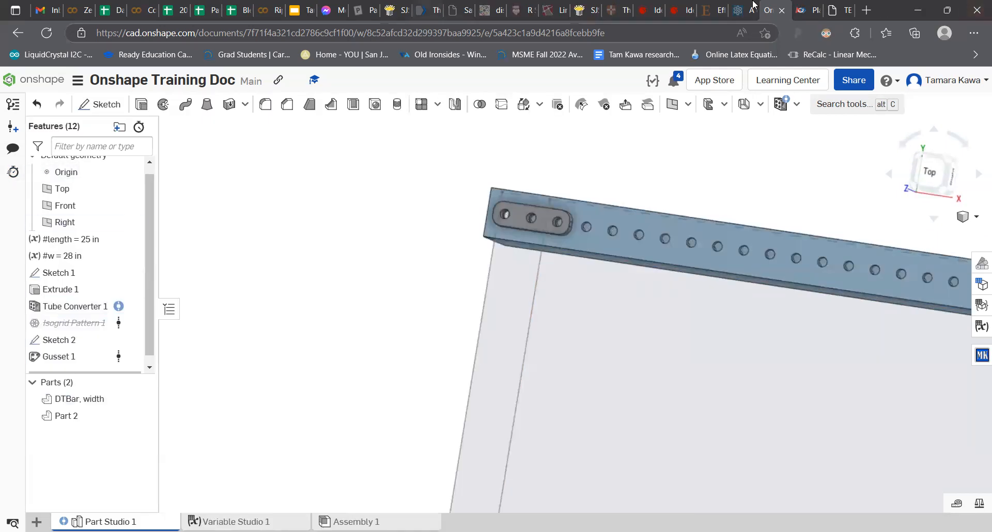
{"action": "scroll", "coordinate": [668, 327], "scroll_direction": "up", "scroll_amount": 3}
{"action": "scroll", "coordinate": [661, 332], "scroll_direction": "down", "scroll_amount": 8}
{"action": "scroll", "coordinate": [661, 335], "scroll_direction": "up", "scroll_amount": 3}
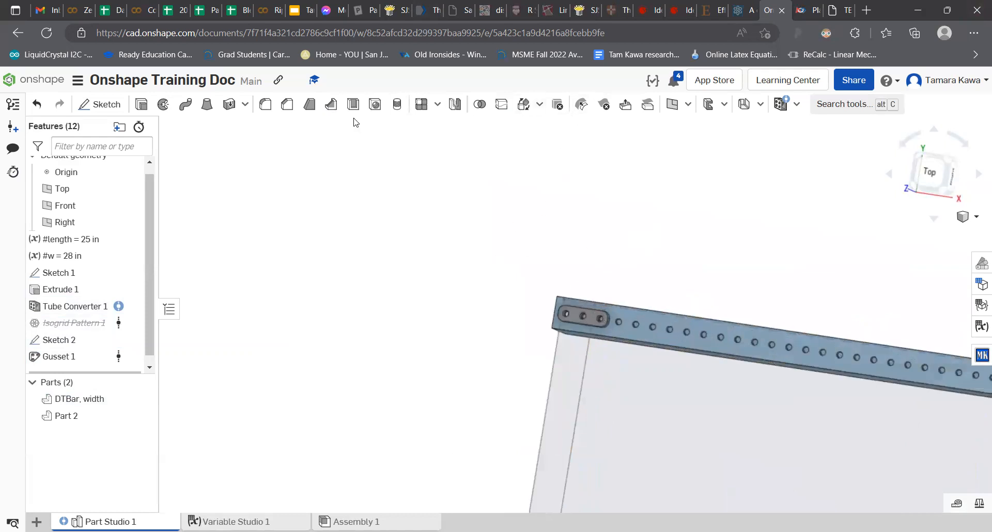
{"action": "right_click_drag", "start_coordinate": [405, 370], "coordinate": [482, 392]}
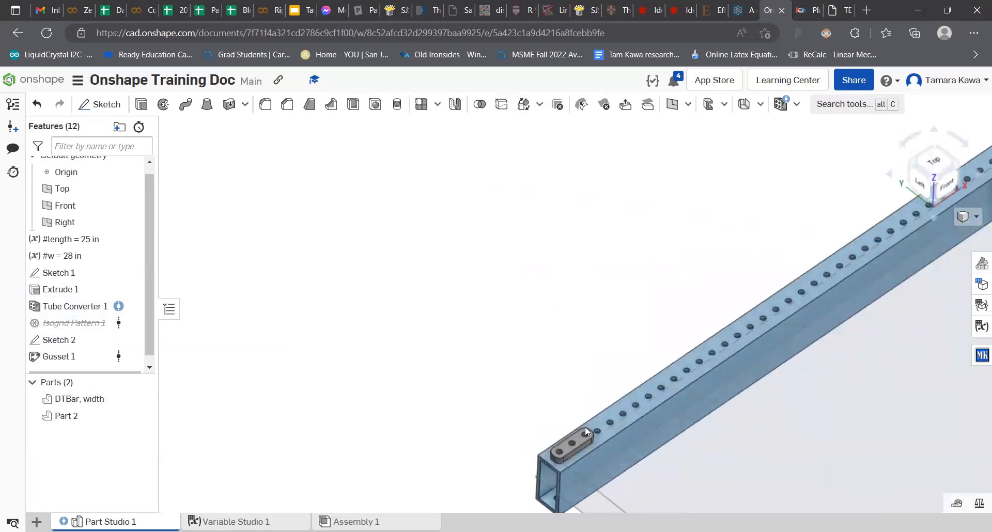
{"action": "left_click", "coordinate": [376, 521]}
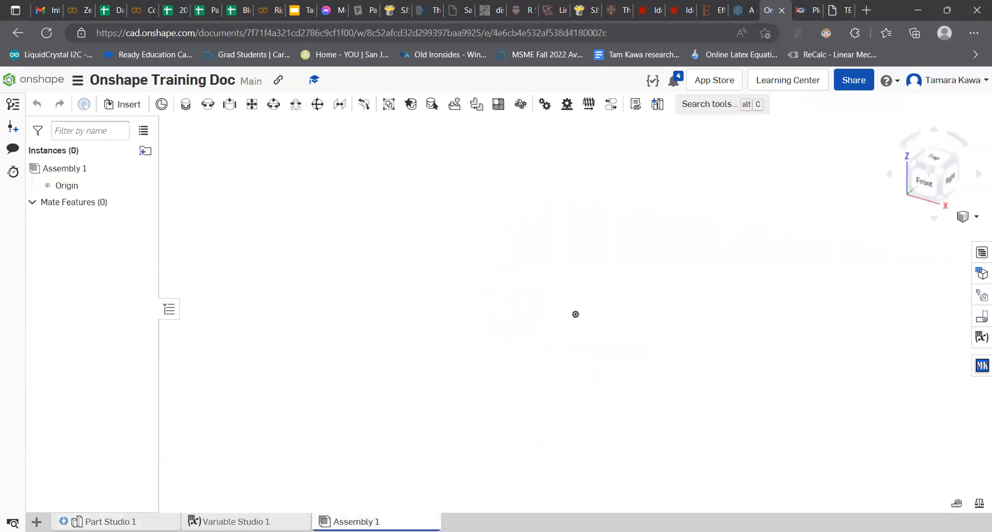
{"action": "left_click", "coordinate": [115, 521]}
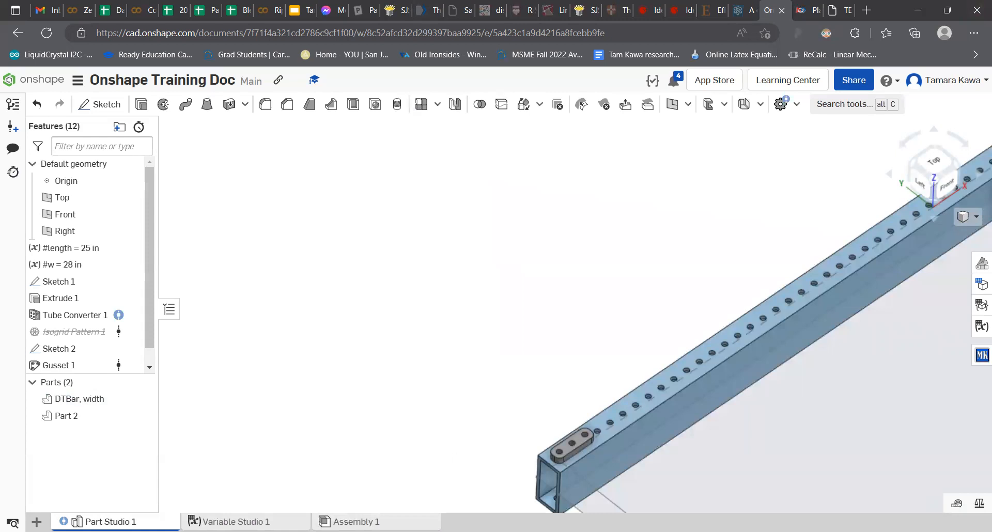
- Insert two instances of the DTBar, width part into Assembly 1
{"action": "left_click", "coordinate": [376, 521]}
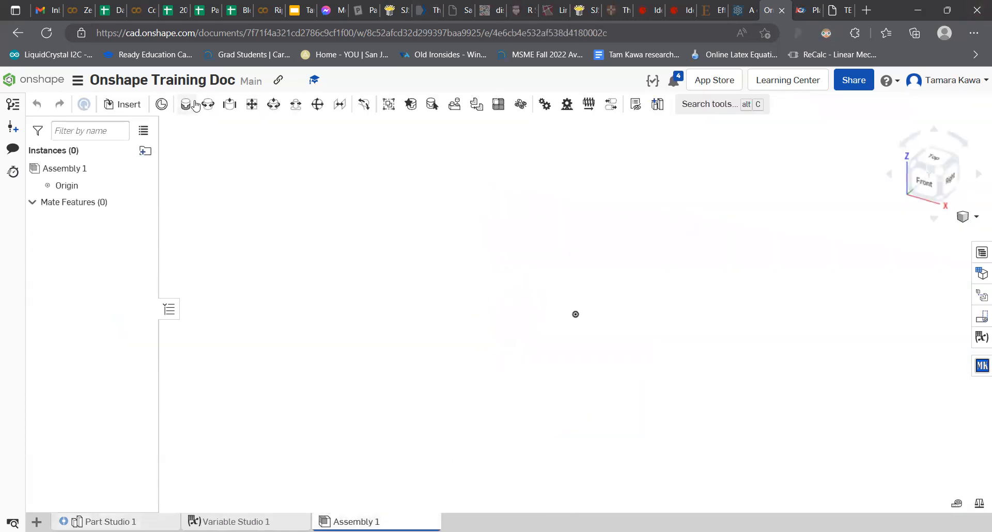
{"action": "left_click", "coordinate": [111, 105]}
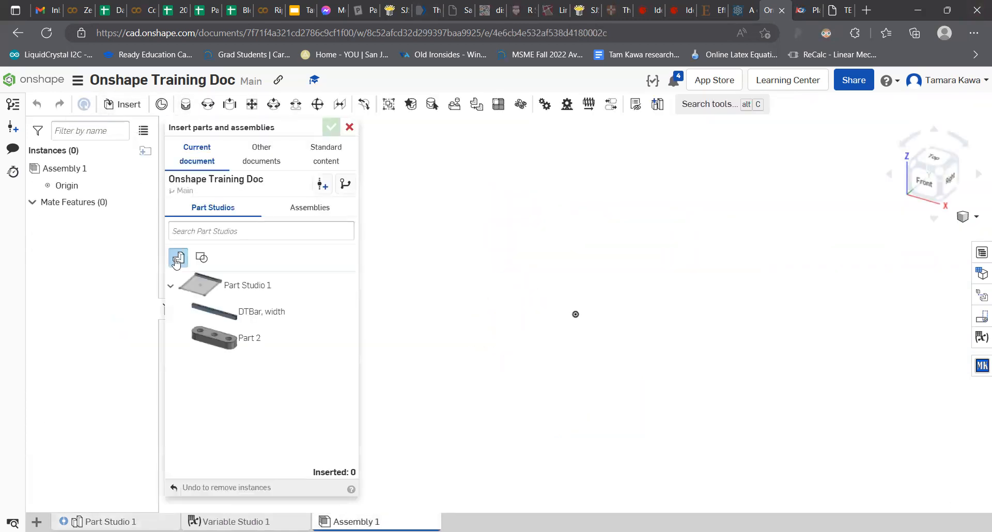
{"action": "left_click", "coordinate": [215, 316]}
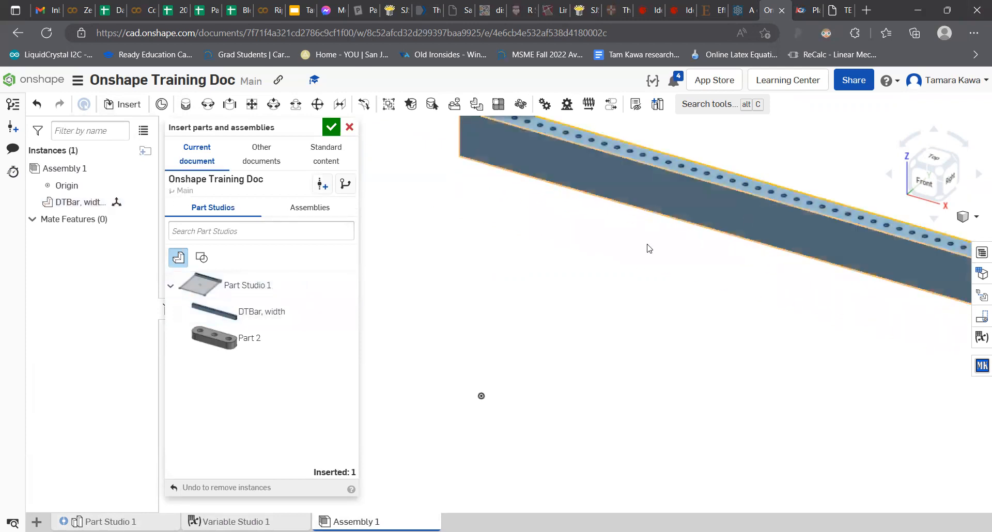
{"action": "left_click", "coordinate": [265, 317]}
{"action": "left_click", "coordinate": [690, 304]}
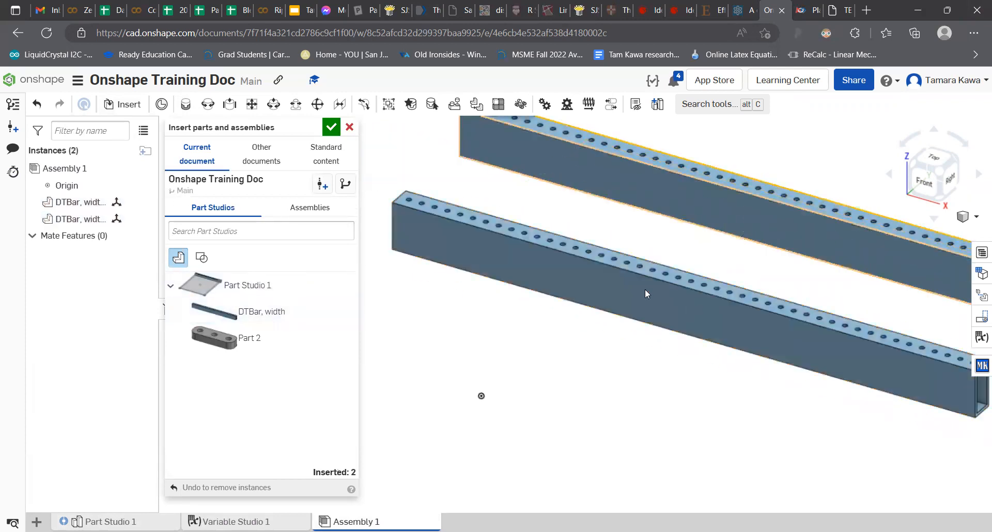
{"action": "left_click", "coordinate": [331, 126]}
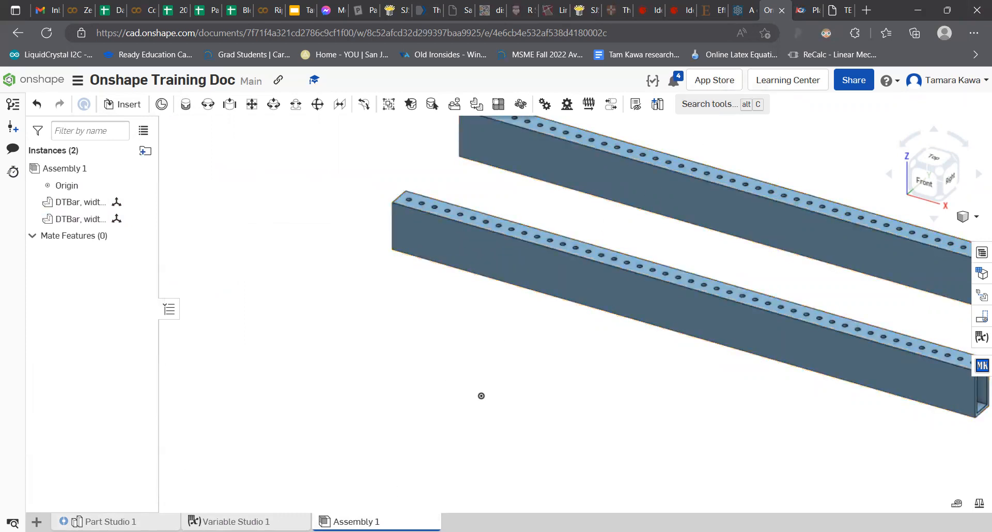
- Add a configuration table to Part Studio 1 with a second configuration named spaced
{"action": "left_click", "coordinate": [110, 521]}
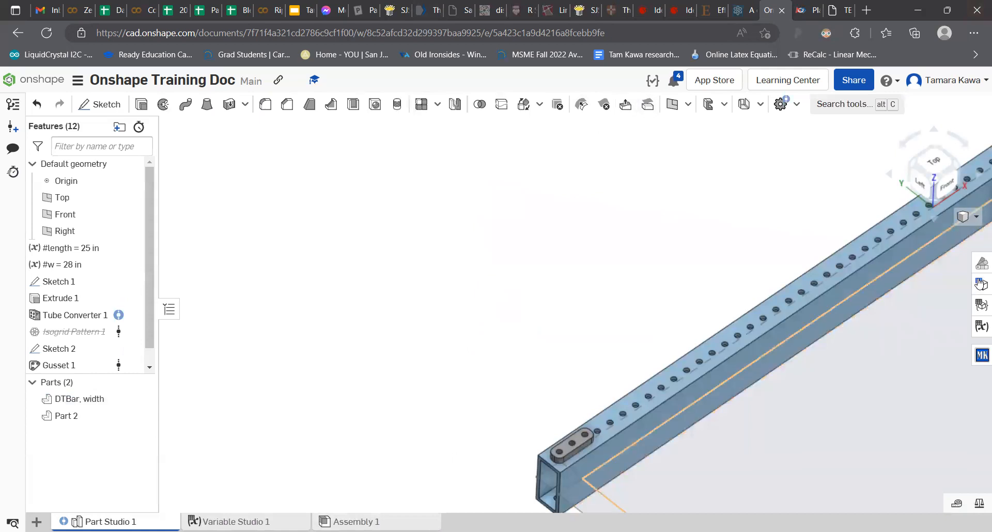
{"action": "left_click", "coordinate": [980, 304]}
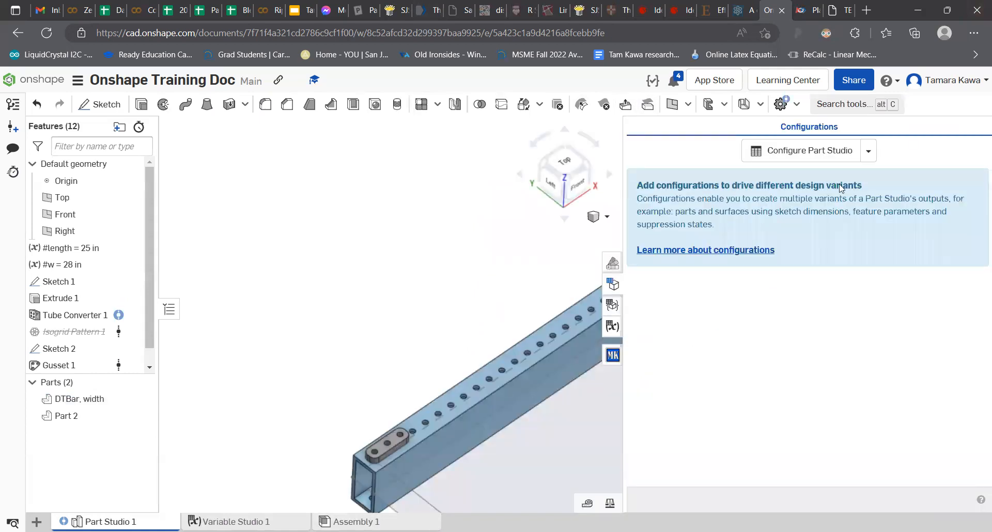
{"action": "left_click", "coordinate": [828, 150]}
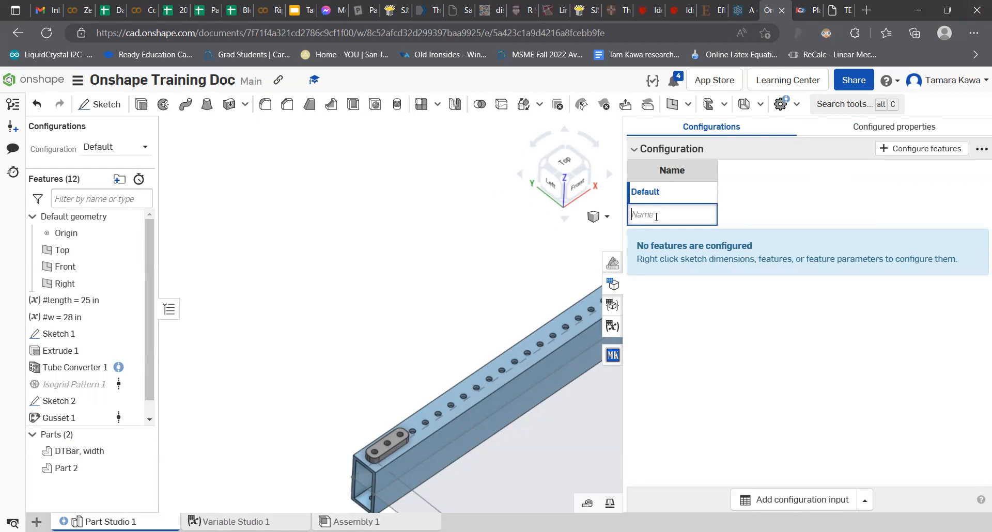
{"action": "type", "text": "spaced"}
{"action": "key", "text": "Return"}
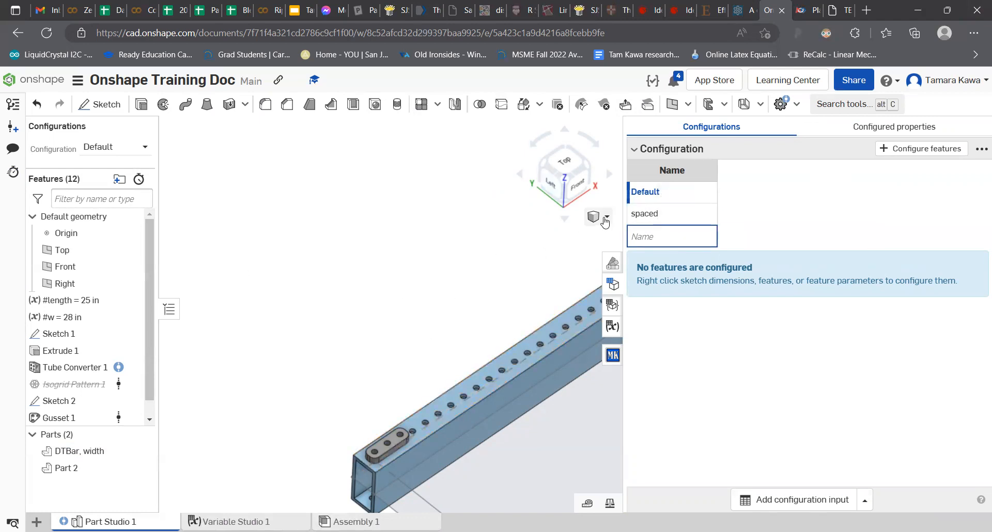
- Edit Tube Converter 1 and make its pattern start offset and hole spacing configurable
{"action": "scroll", "coordinate": [43, 364], "scroll_direction": "down", "scroll_amount": 1}
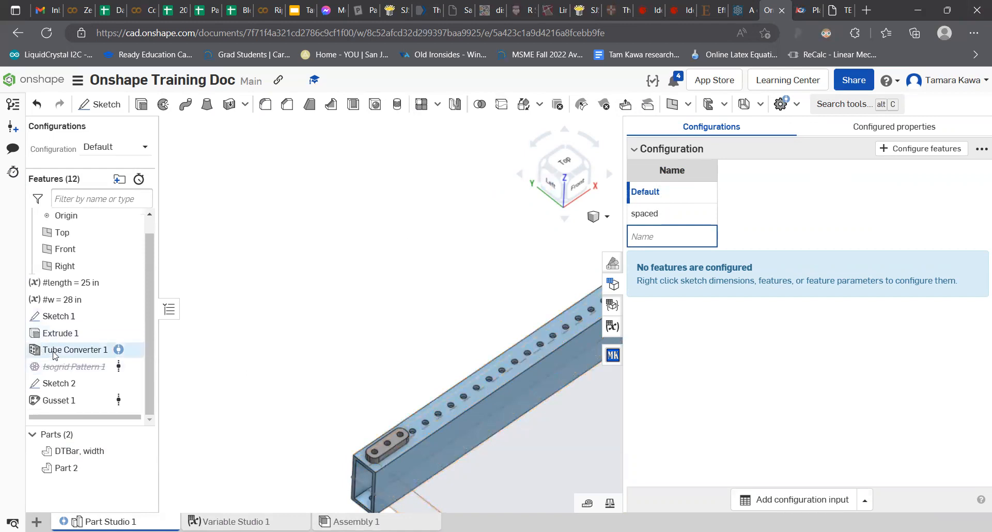
{"action": "right_click", "coordinate": [56, 352]}
{"action": "left_click", "coordinate": [158, 175]}
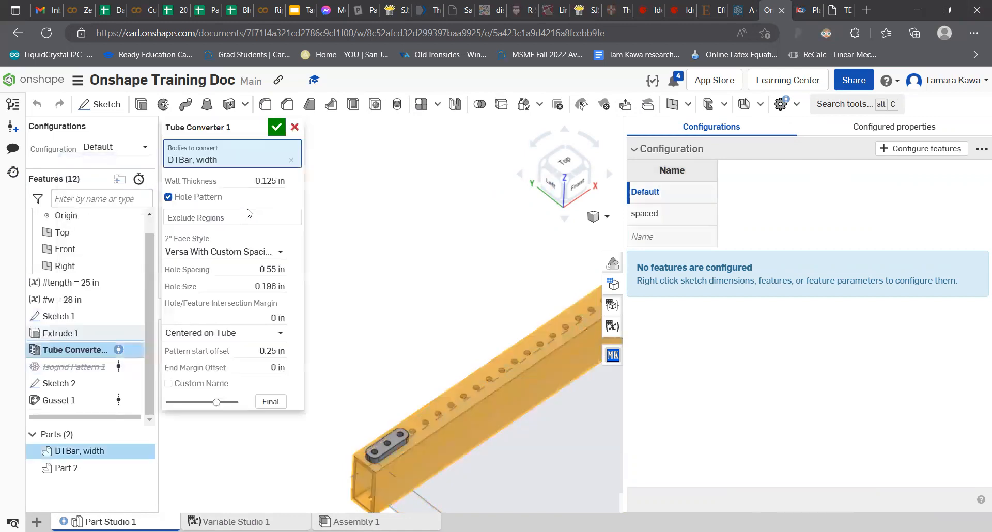
{"action": "right_click", "coordinate": [276, 353]}
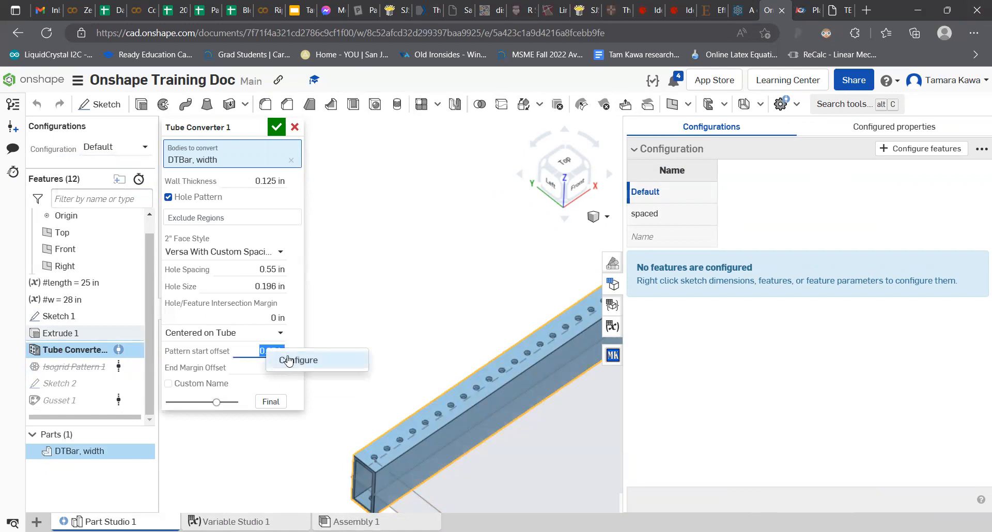
{"action": "left_click", "coordinate": [285, 360]}
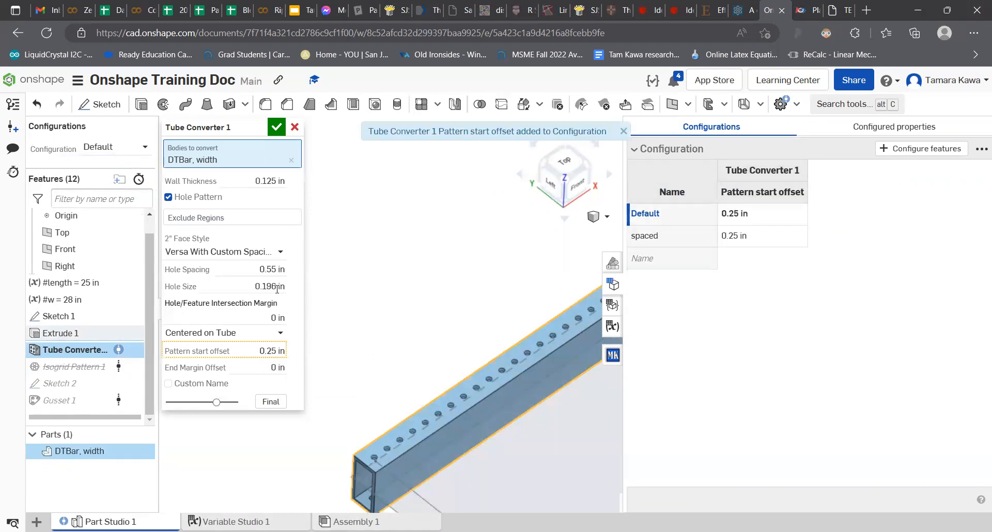
{"action": "left_click", "coordinate": [268, 272]}
{"action": "right_click", "coordinate": [268, 276]}
{"action": "left_click", "coordinate": [286, 283]}
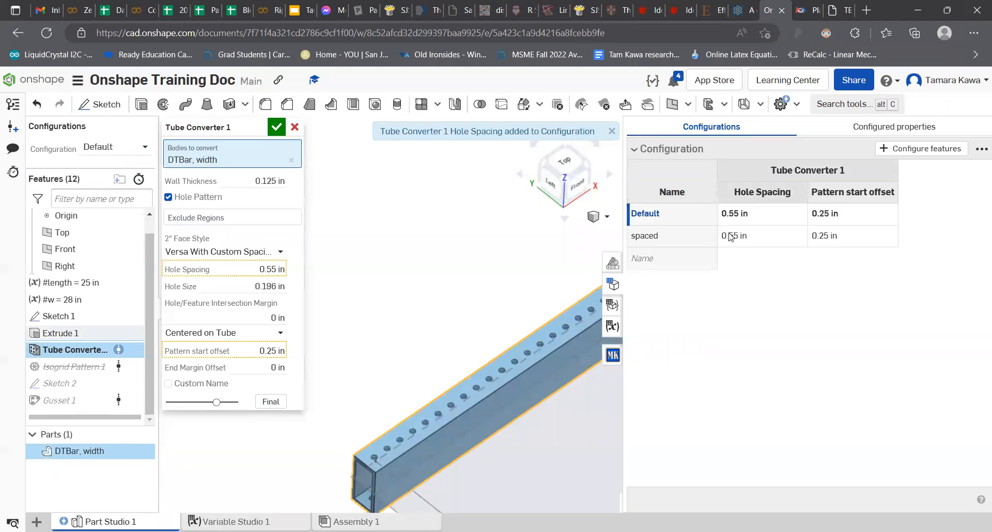
- Set the hole spacing of the spaced configuration to 0.75 in and accept the Tube Converter 1 edit
{"action": "double_click", "coordinate": [731, 233]}
{"action": "left_click", "coordinate": [734, 235]}
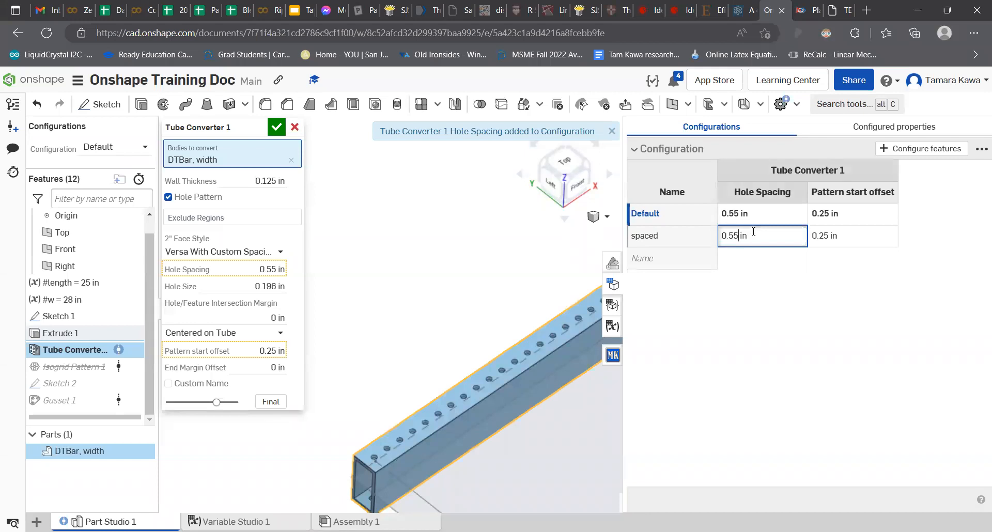
{"action": "key", "text": "BackSpace"}
{"action": "type", "text": "7"}
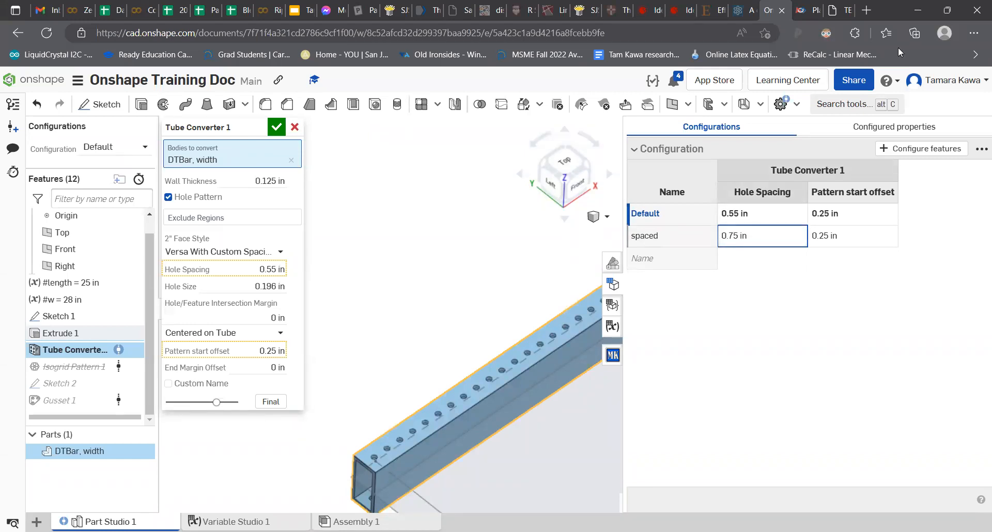
{"action": "left_click", "coordinate": [277, 127]}
- Switch the part studio to the spaced configuration
{"action": "double_click", "coordinate": [640, 237]}
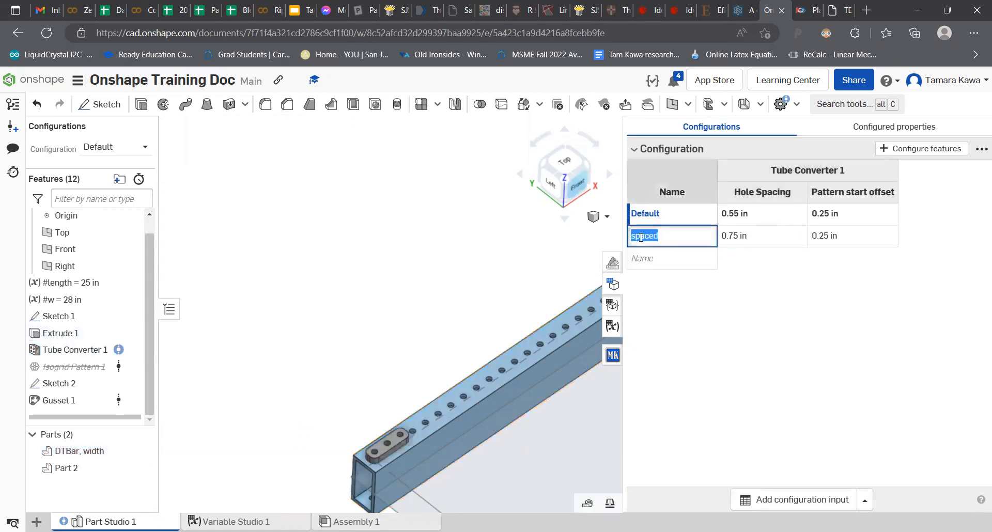
{"action": "right_click", "coordinate": [709, 235]}
{"action": "left_click", "coordinate": [726, 249]}
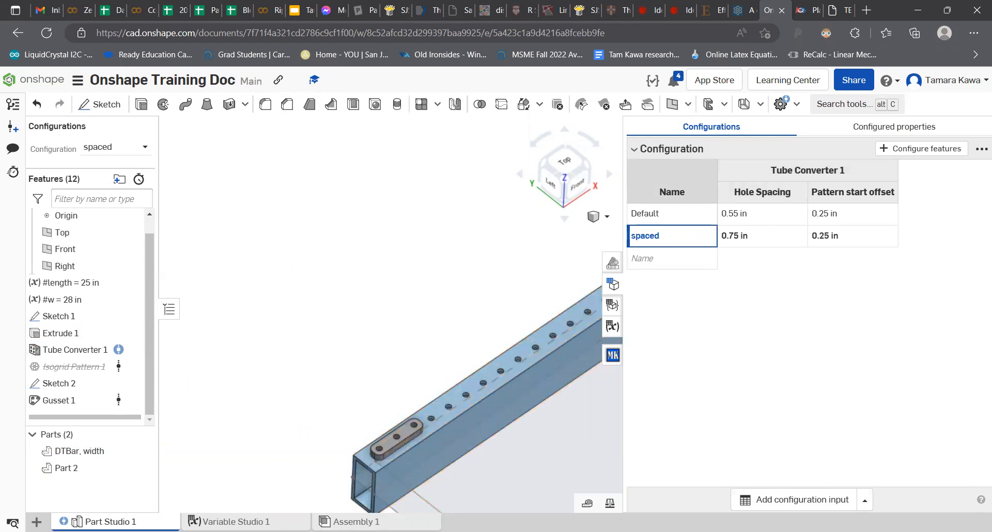
- In Assembly 1, change the configuration of the second DTBar, width instance to spaced and accept
{"action": "left_click", "coordinate": [356, 521]}
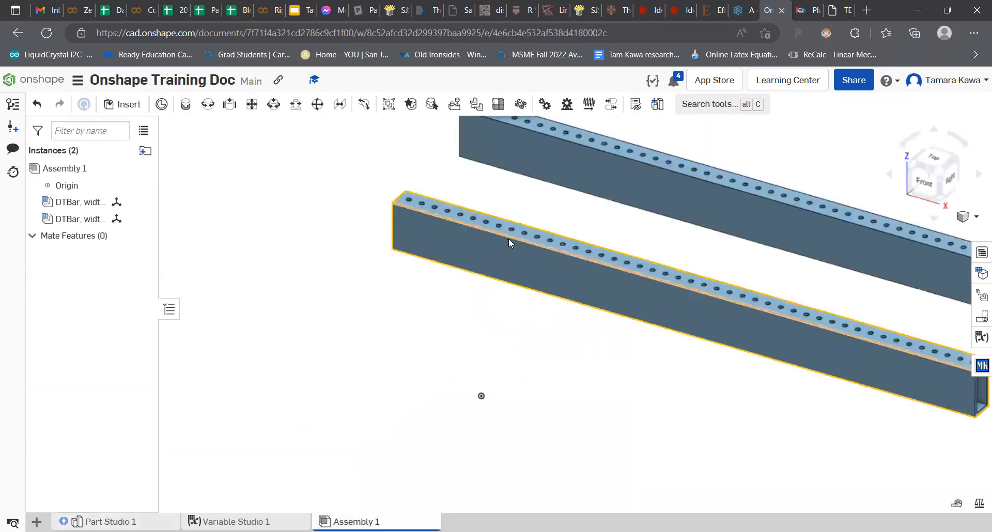
{"action": "right_click", "coordinate": [509, 243]}
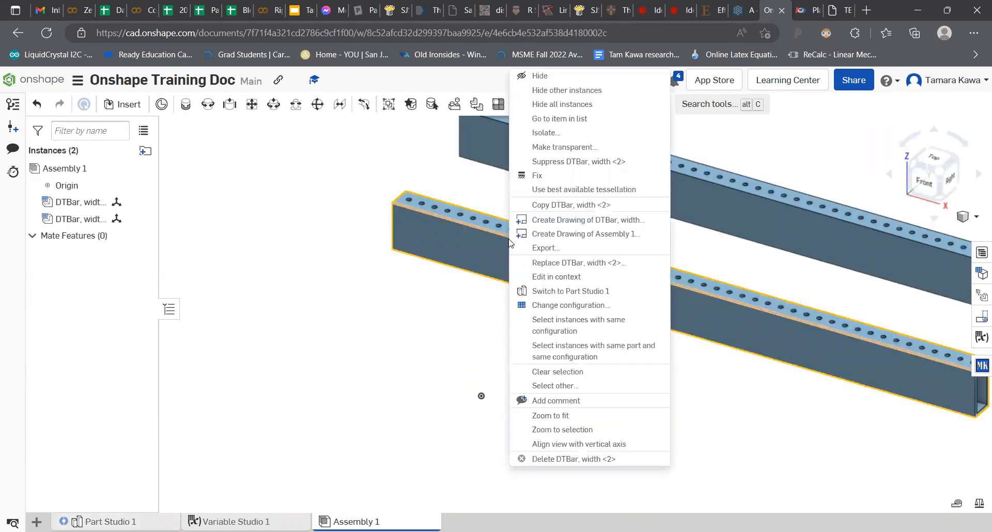
{"action": "left_click", "coordinate": [535, 309]}
{"action": "left_click", "coordinate": [276, 202]}
{"action": "left_click", "coordinate": [279, 243]}
{"action": "left_click", "coordinate": [331, 126]}
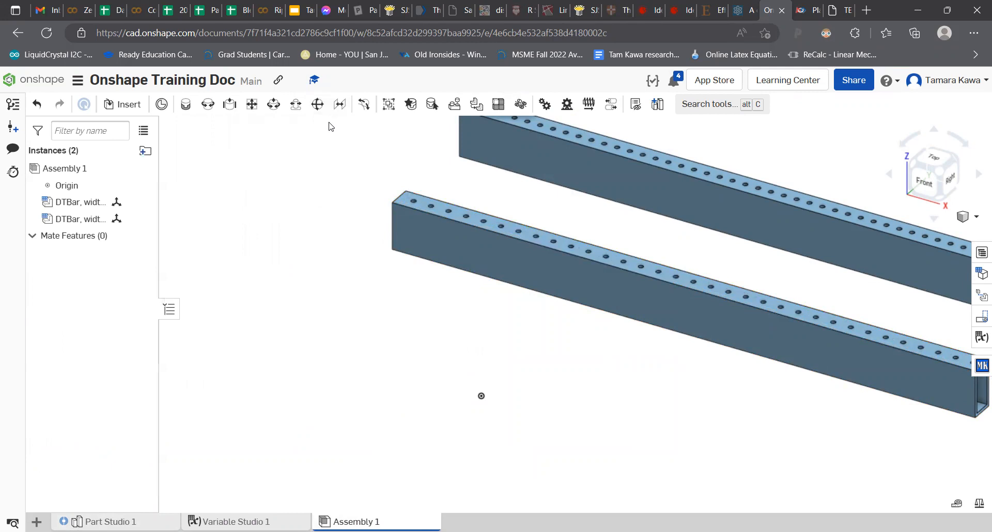